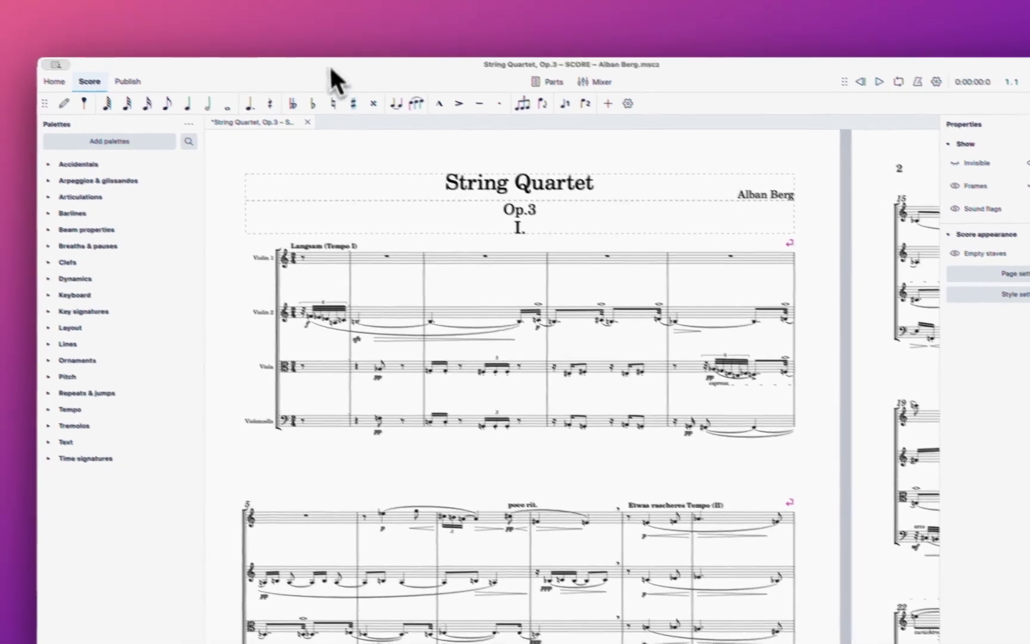
Open the MN Create Title Page plugin and enable the front matter page and title and subtitle text style matching
left_click(308, 48)
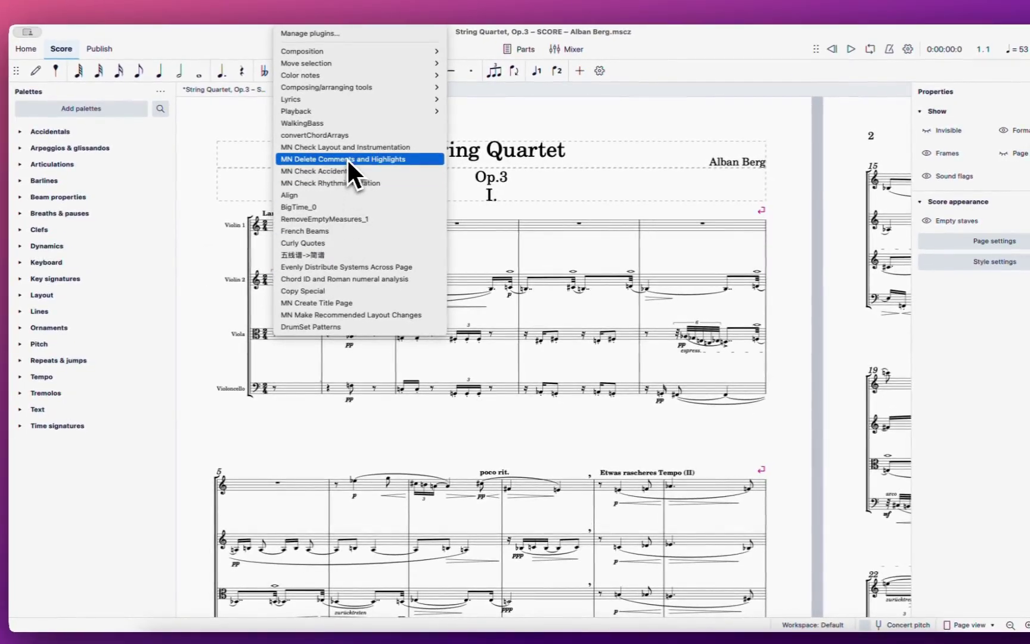
left_click(343, 304)
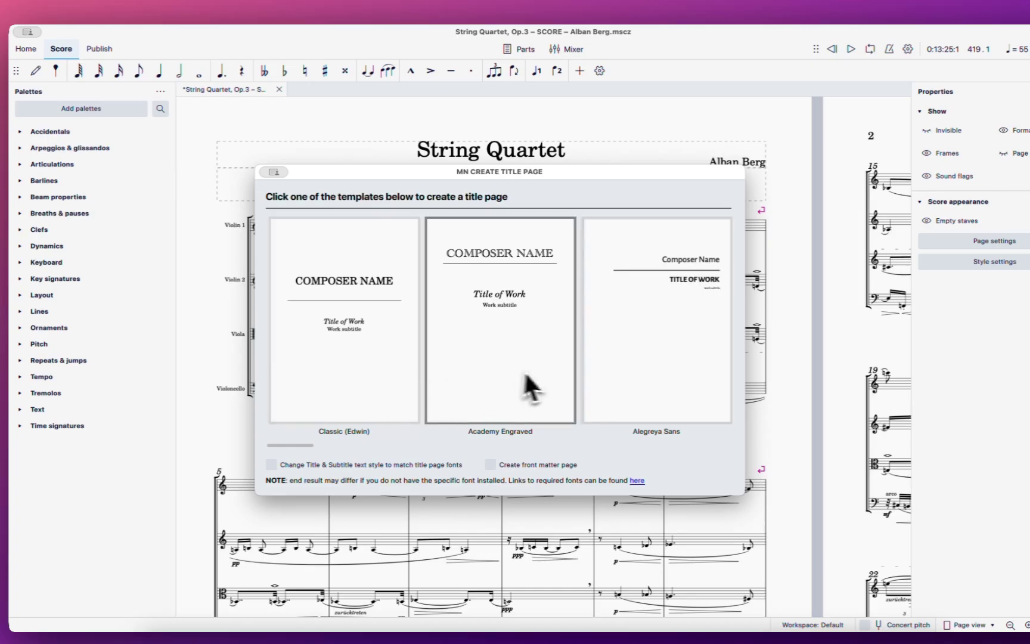
left_click_drag(307, 445, 334, 446)
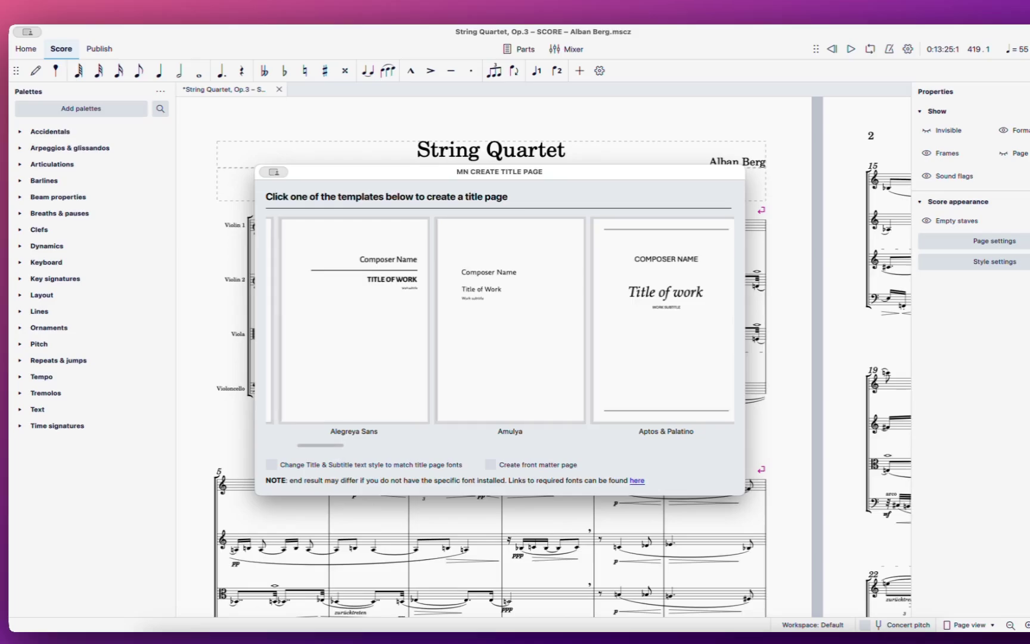
left_click(506, 421)
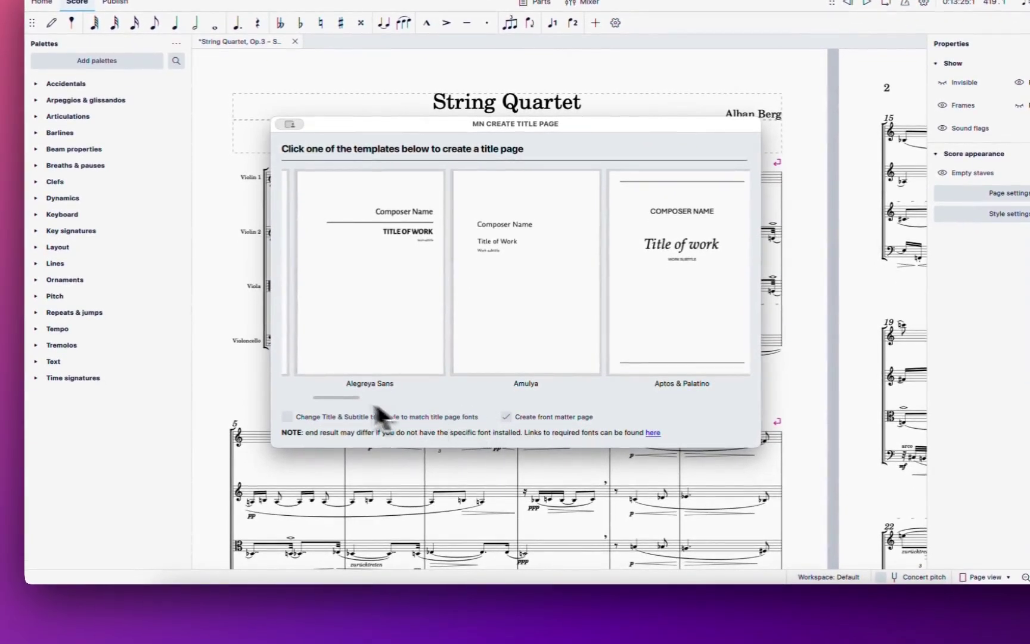
left_click_drag(333, 402, 360, 406)
scroll(360, 404, "left", 5)
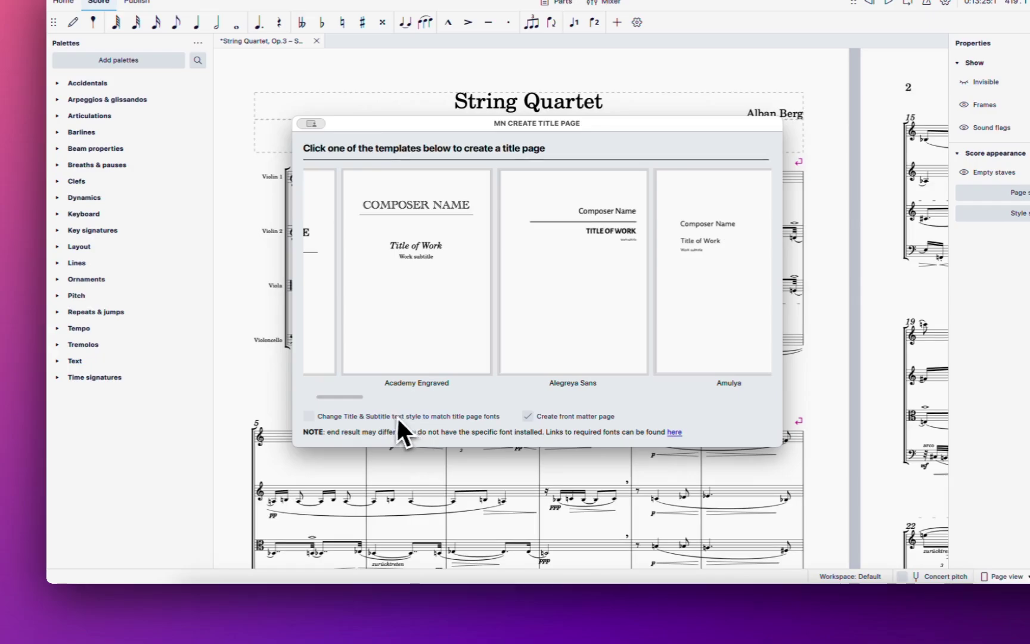
left_click(317, 416)
Create the title page from the Optima template
left_click_drag(347, 397, 578, 417)
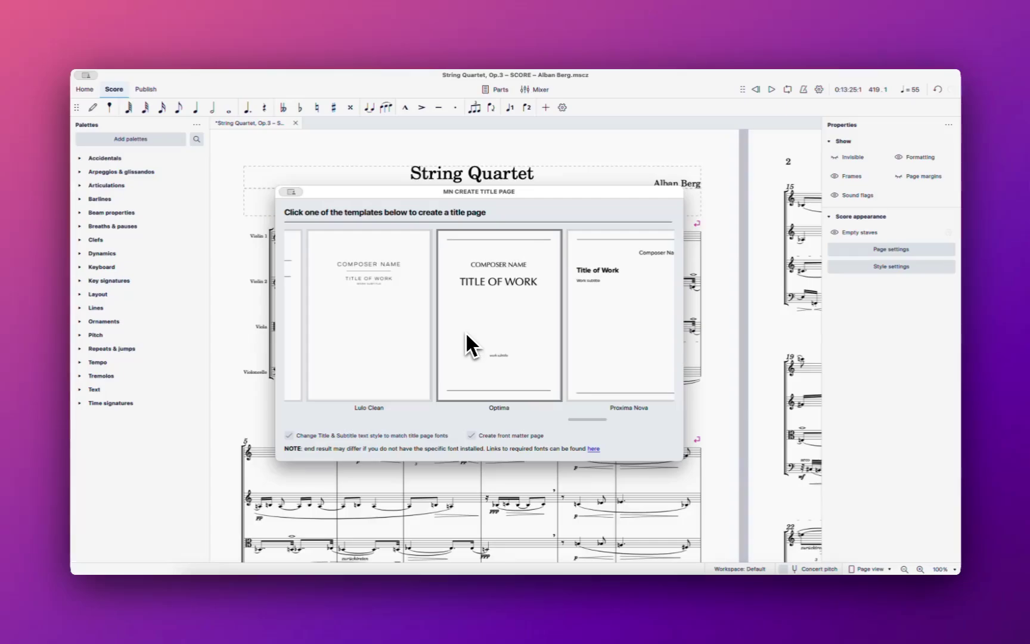
left_click(466, 335)
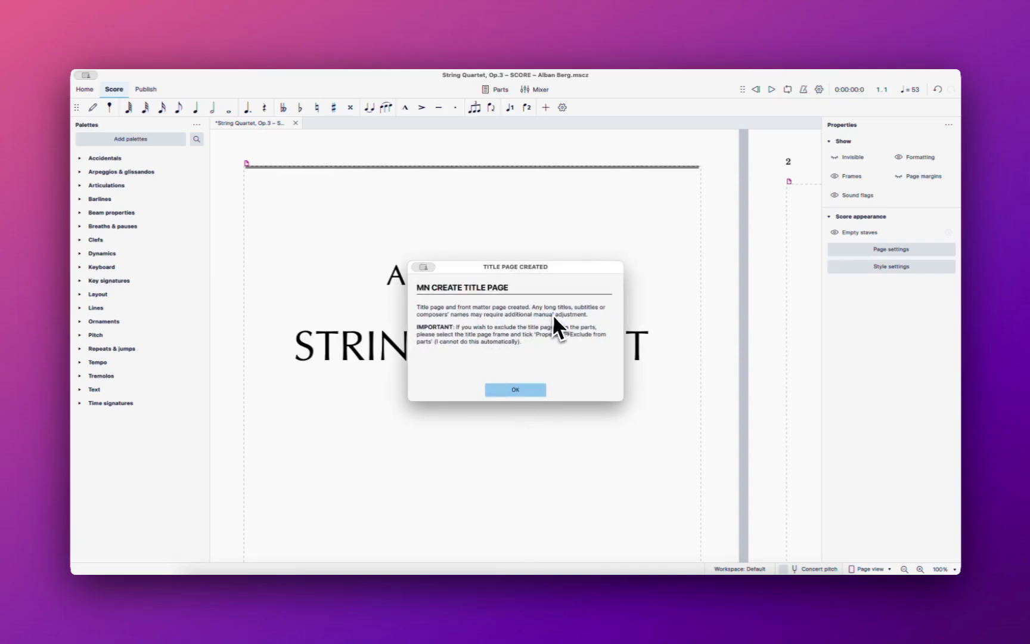
left_click(515, 389)
Examine the new title page, the front matter placeholders and the restyled heading on the first music page
scroll(510, 392, "down", 3)
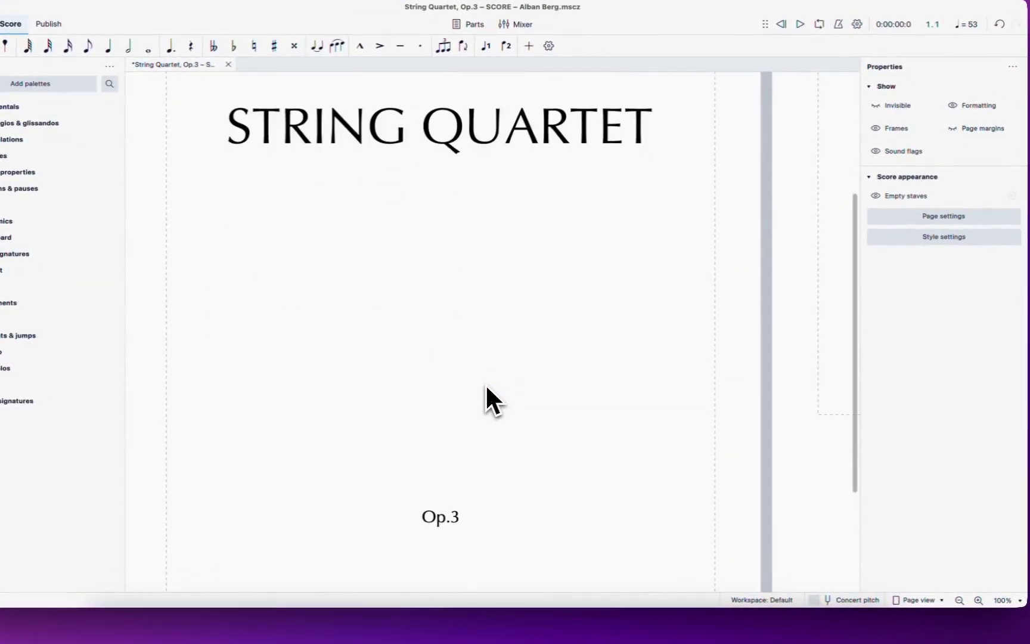
scroll(486, 393, "down", 5)
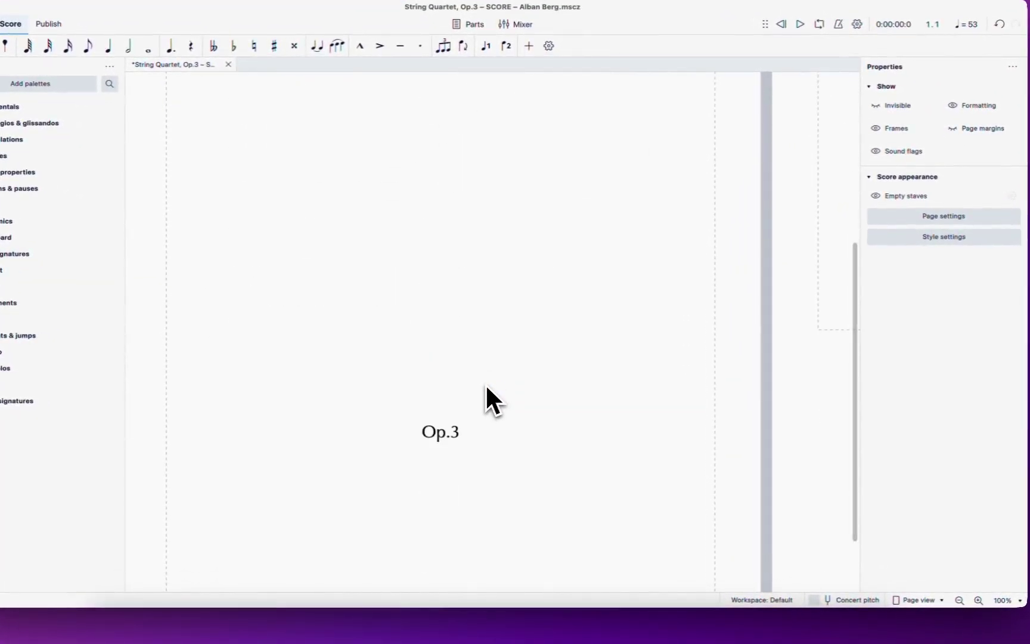
scroll(485, 393, "up", 6)
scroll(486, 385, "up", 2)
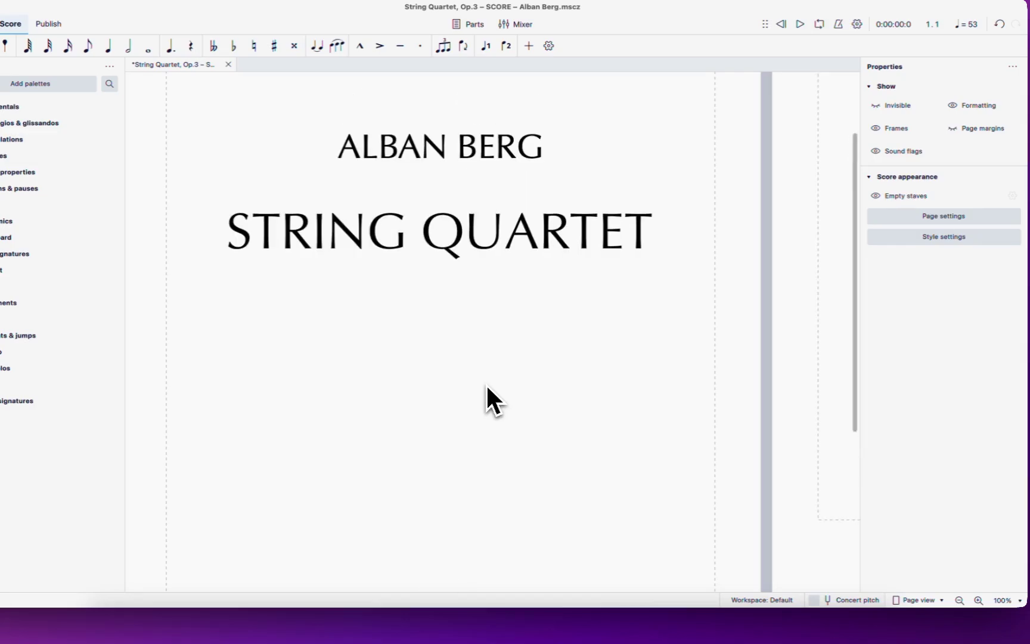
left_click_drag(792, 357, 244, 413)
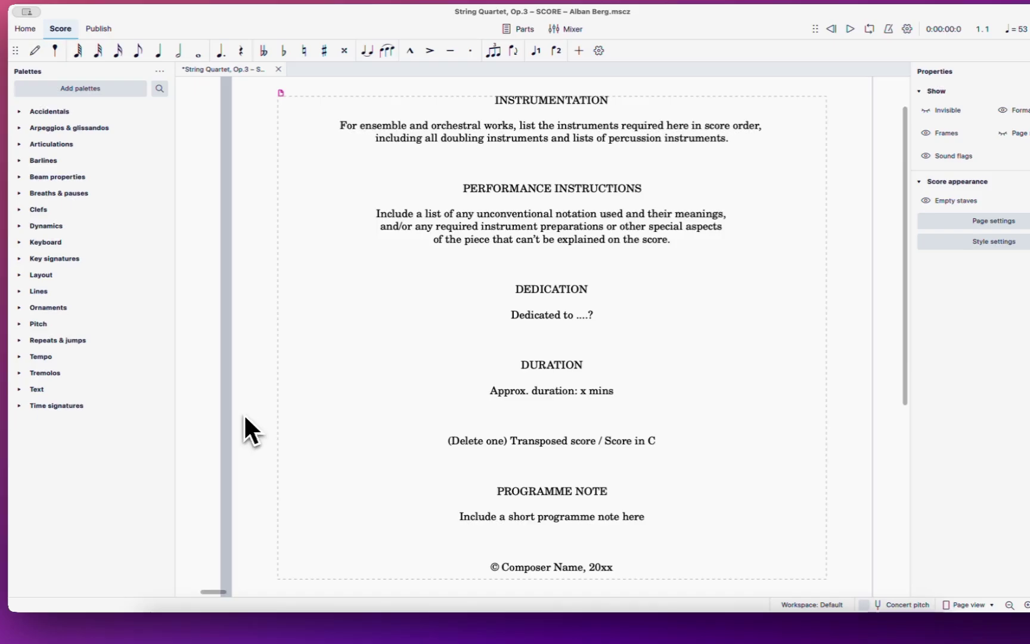
left_click_drag(893, 267, 790, 298)
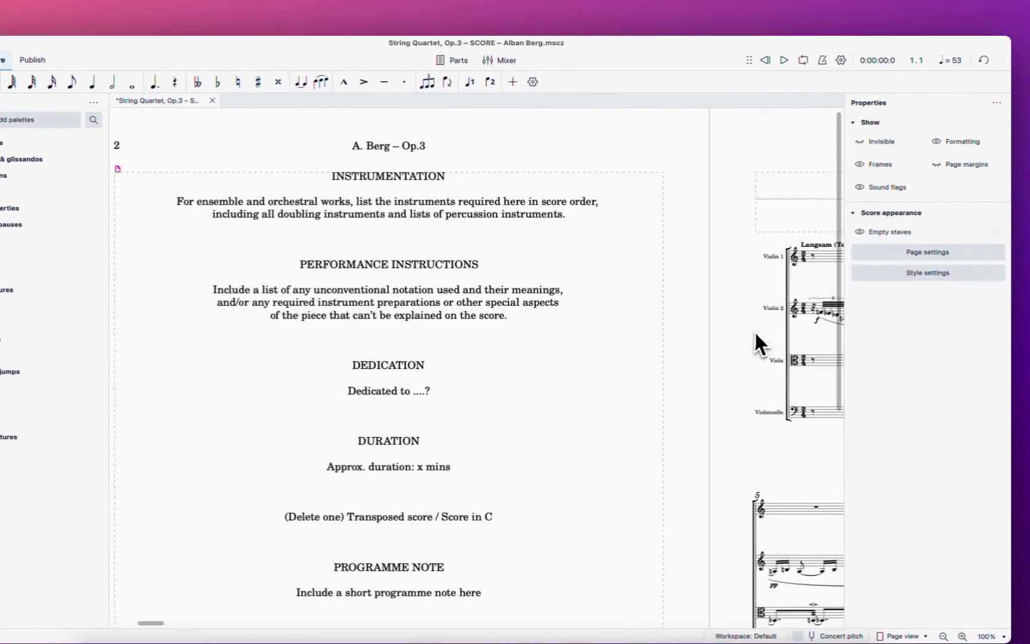
scroll(754, 330, "left", 2)
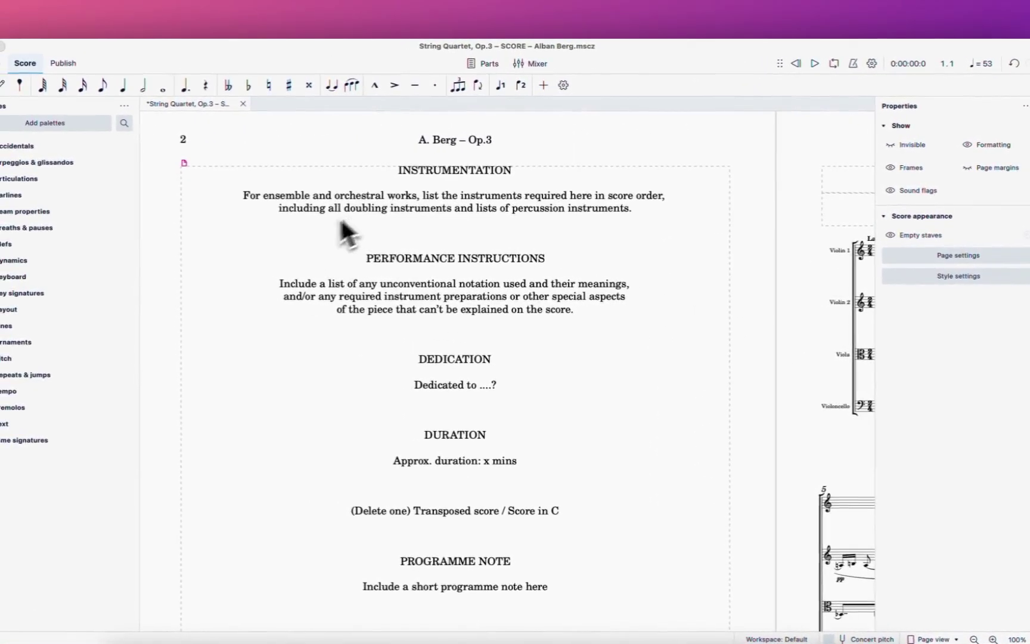
scroll(488, 351, "down", 2)
scroll(517, 362, "up", 1)
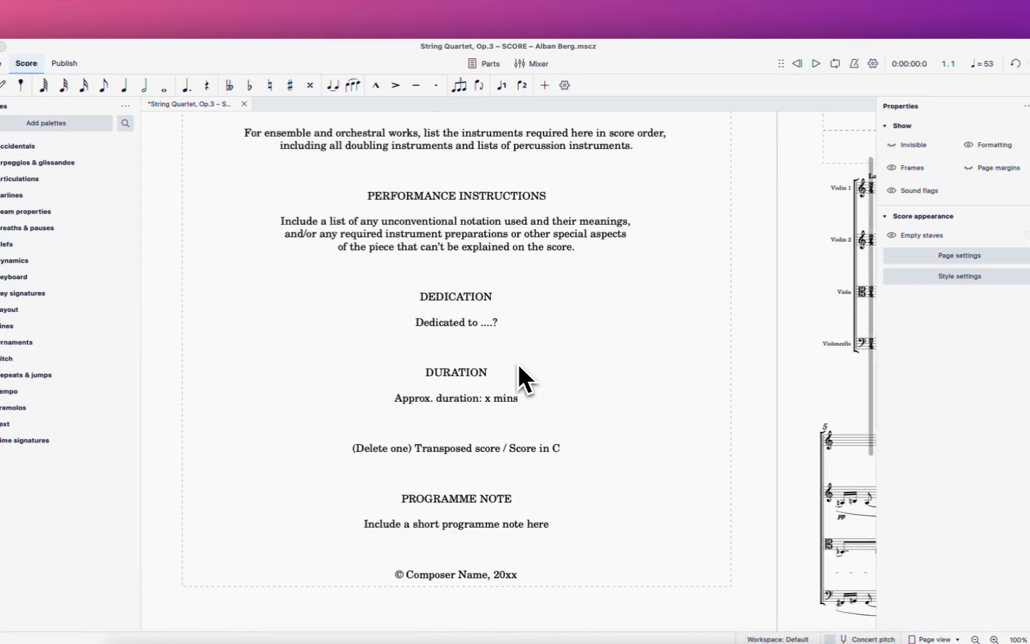
left_click_drag(811, 356, 574, 362)
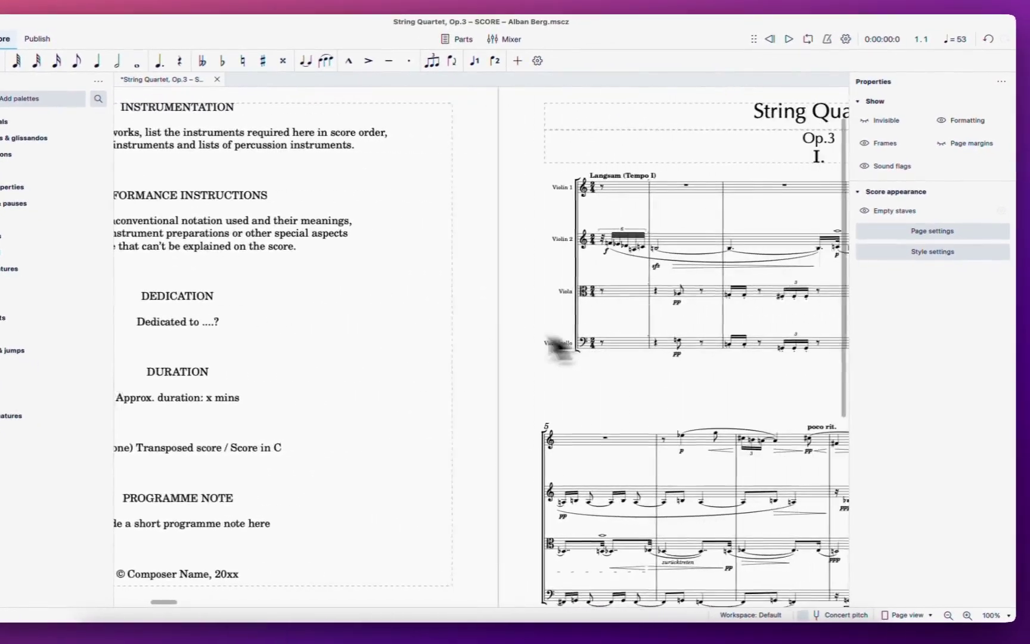
scroll(558, 345, "right", 5)
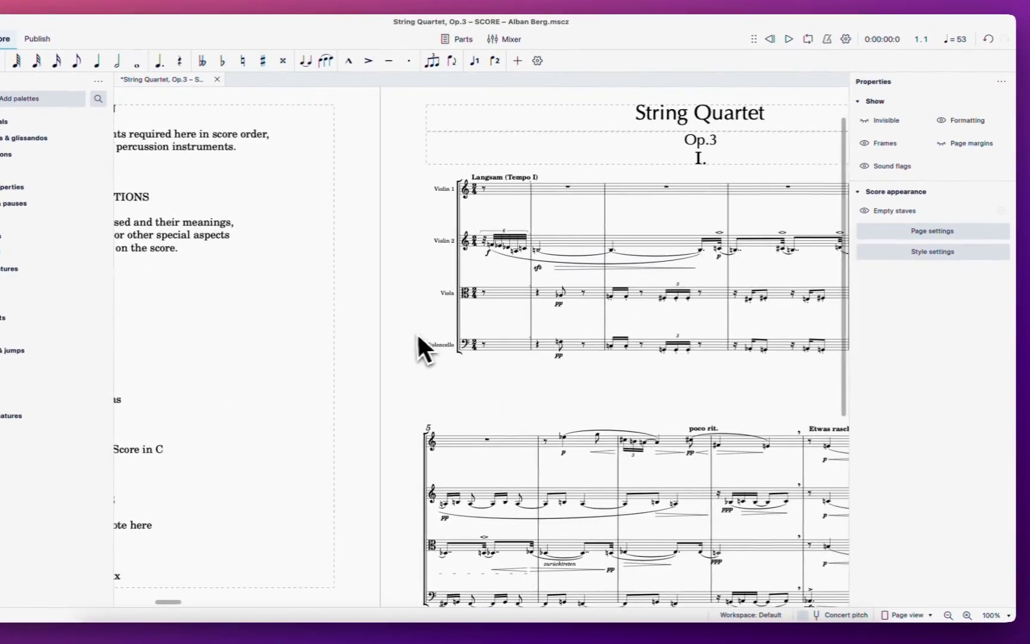
scroll(301, 376, "up", 1)
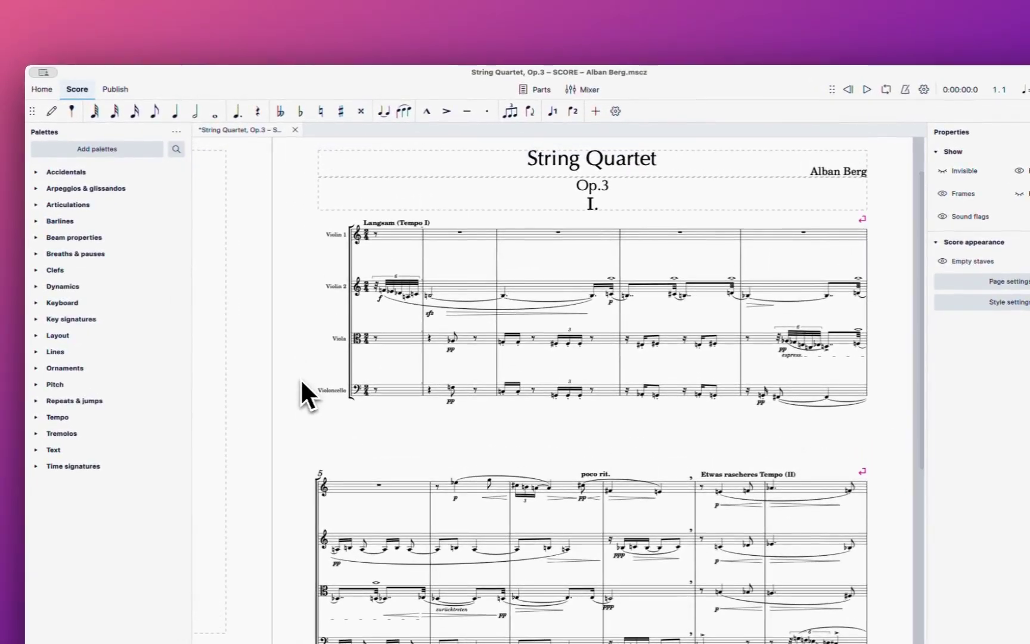
Run the MN Make Recommended Layout Changes plugin with all layout and font options enabled
left_click(314, 55)
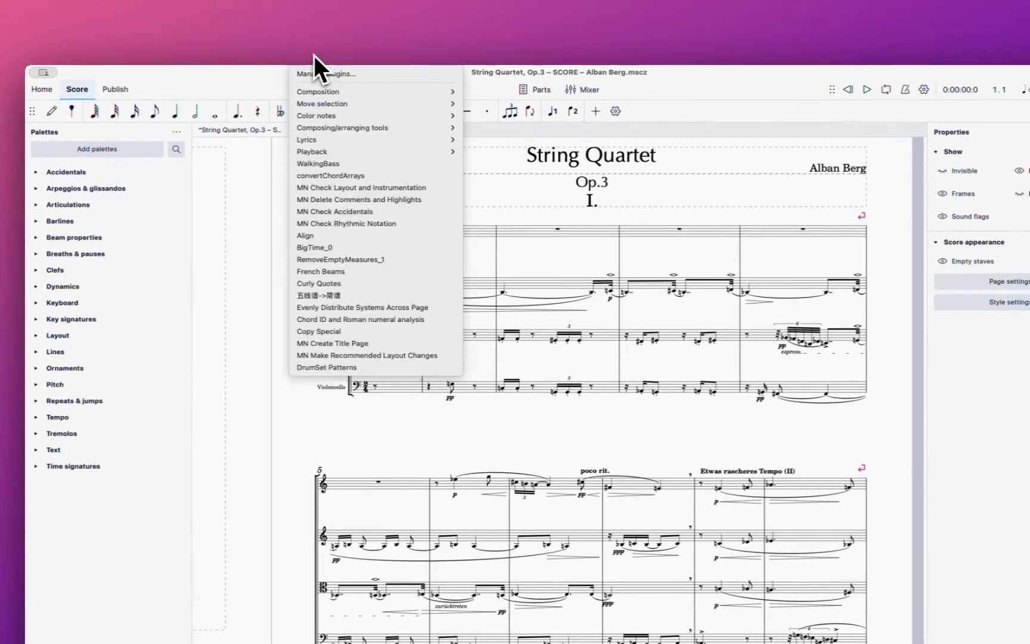
left_click(389, 356)
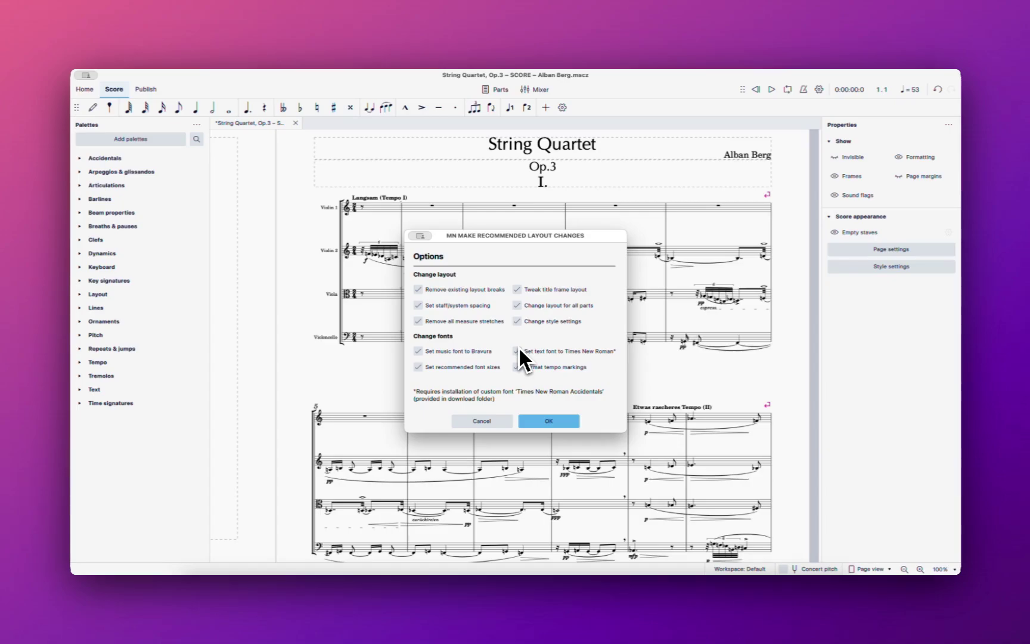
key("Return")
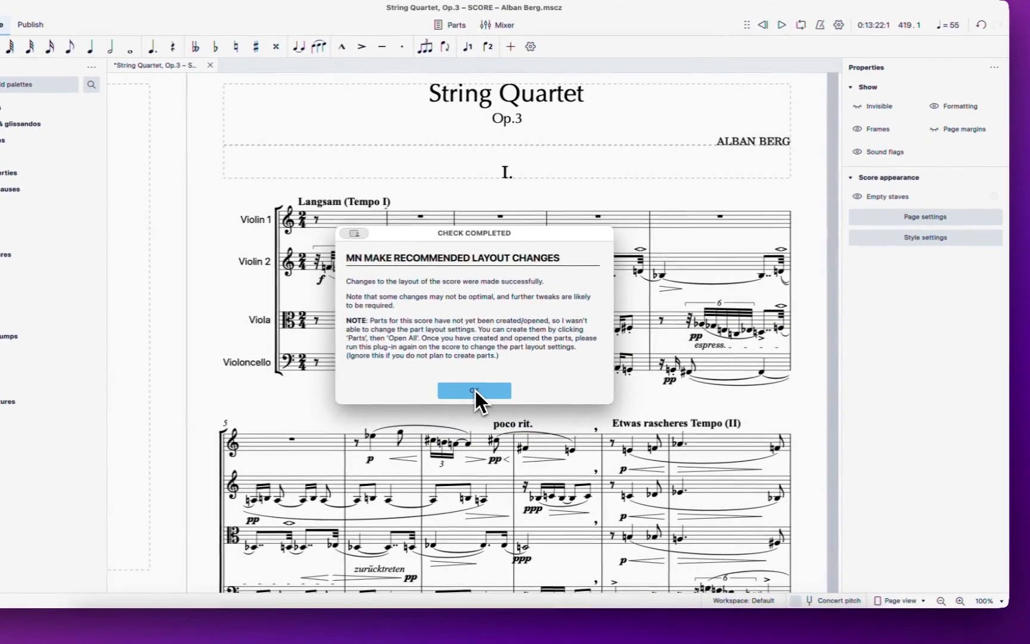
left_click(483, 391)
Examine the revised spacing and music font on the opening music pages, including a close view of the notation
scroll(469, 375, "down", 8)
scroll(469, 370, "up", 5)
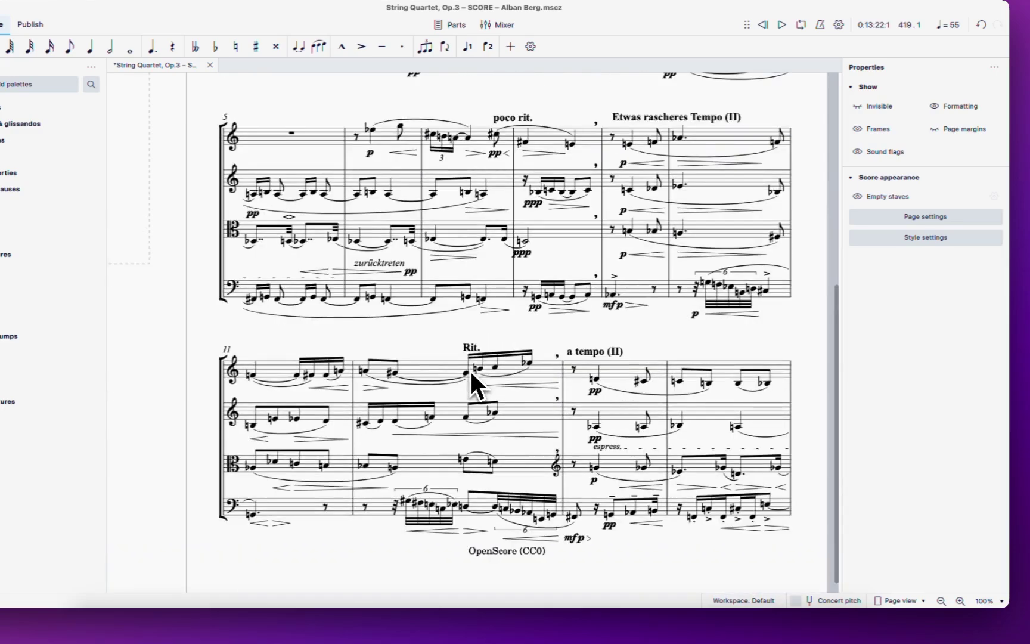
scroll(472, 368, "down", 2, "ctrl")
left_click_drag(799, 335, 269, 374)
scroll(476, 352, "down", 1, "ctrl")
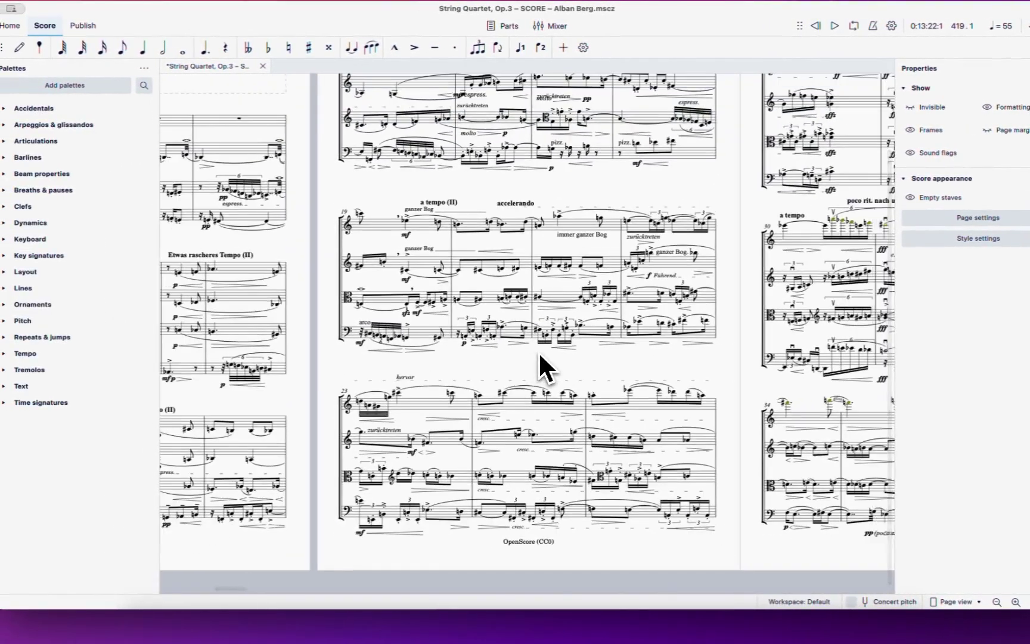
scroll(538, 351, "up", 6, "ctrl")
scroll(539, 348, "up", 2, "ctrl")
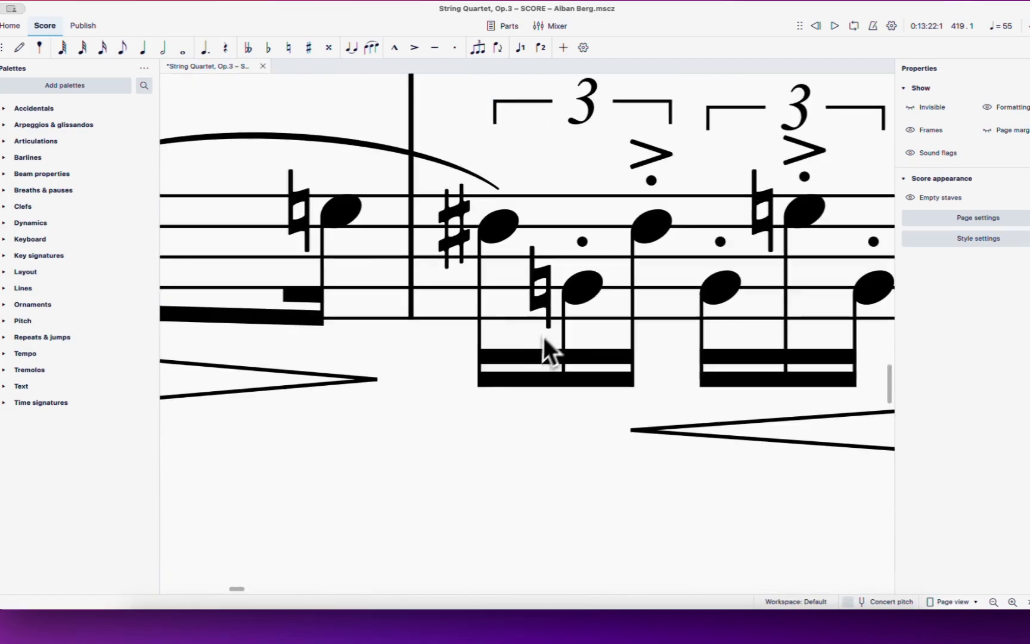
scroll(581, 310, "up", 3, "ctrl")
scroll(571, 309, "down", 10, "ctrl")
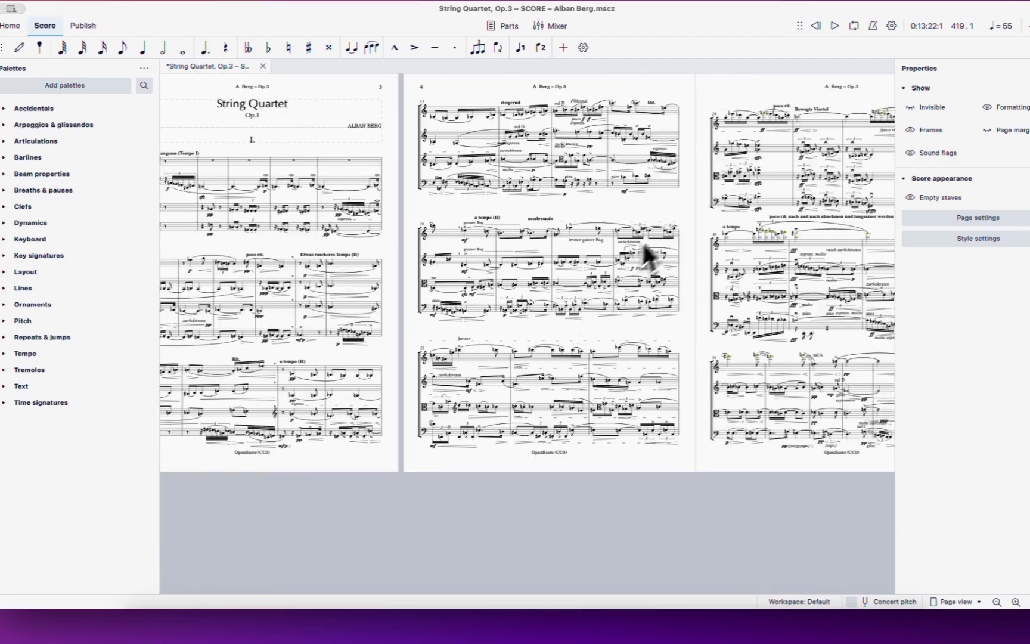
Review the revised system layout across the following score pages, up to about page 16
left_click_drag(690, 220, 324, 257)
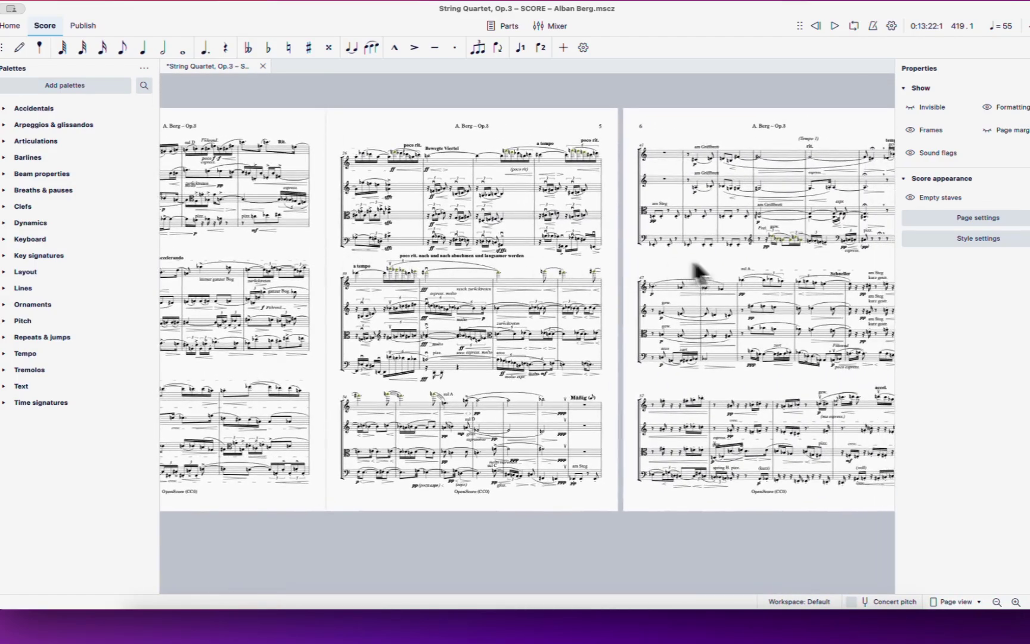
left_click_drag(697, 269, 357, 269)
left_click_drag(638, 275, 360, 321)
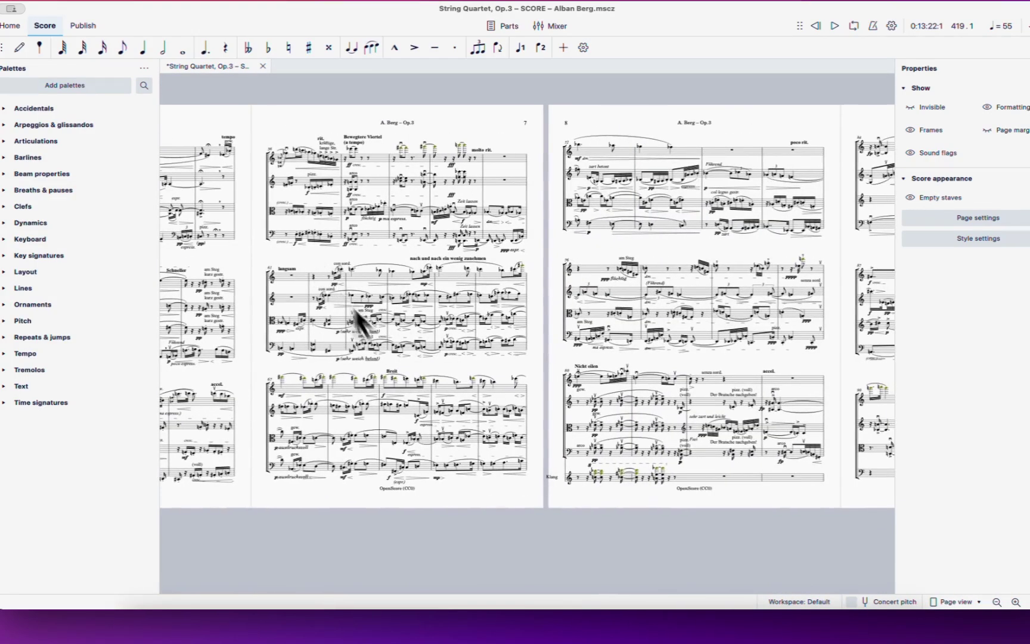
left_click_drag(471, 510, 179, 513)
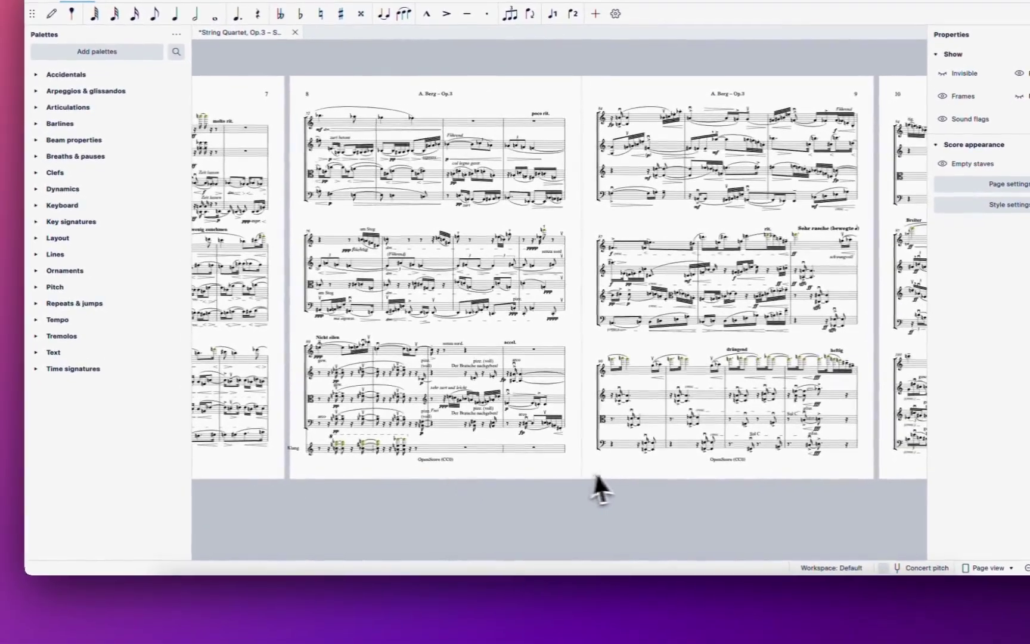
left_click_drag(599, 488, 253, 478)
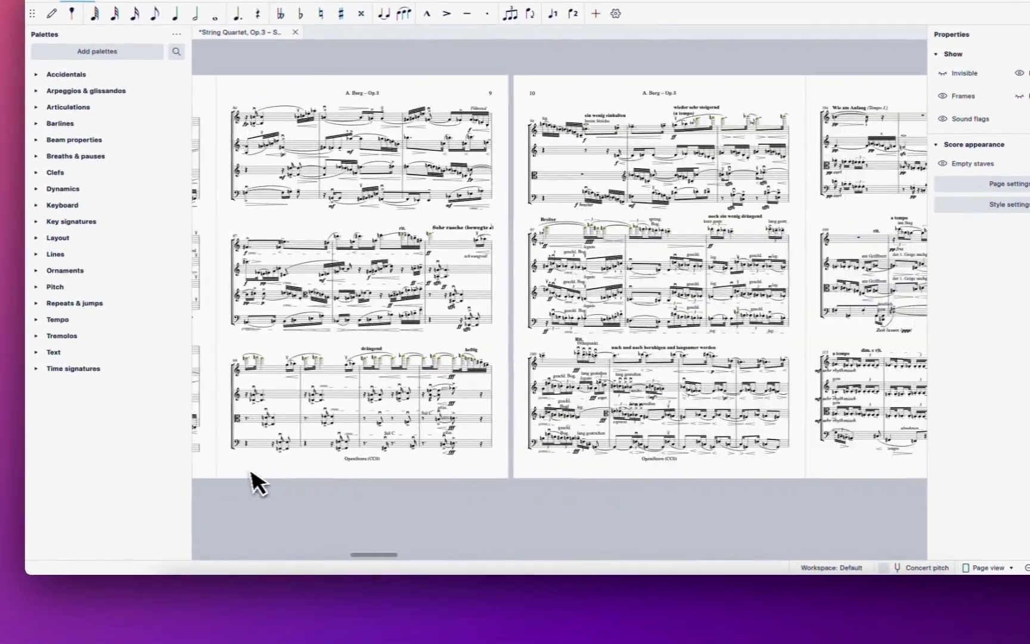
left_click_drag(680, 488, 287, 478)
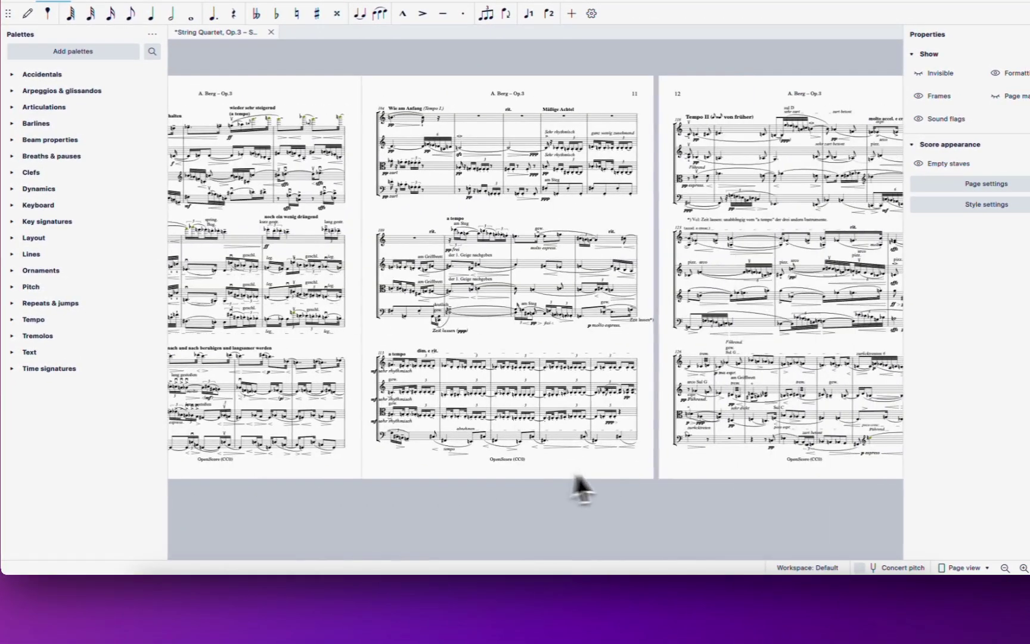
left_click_drag(581, 488, 253, 478)
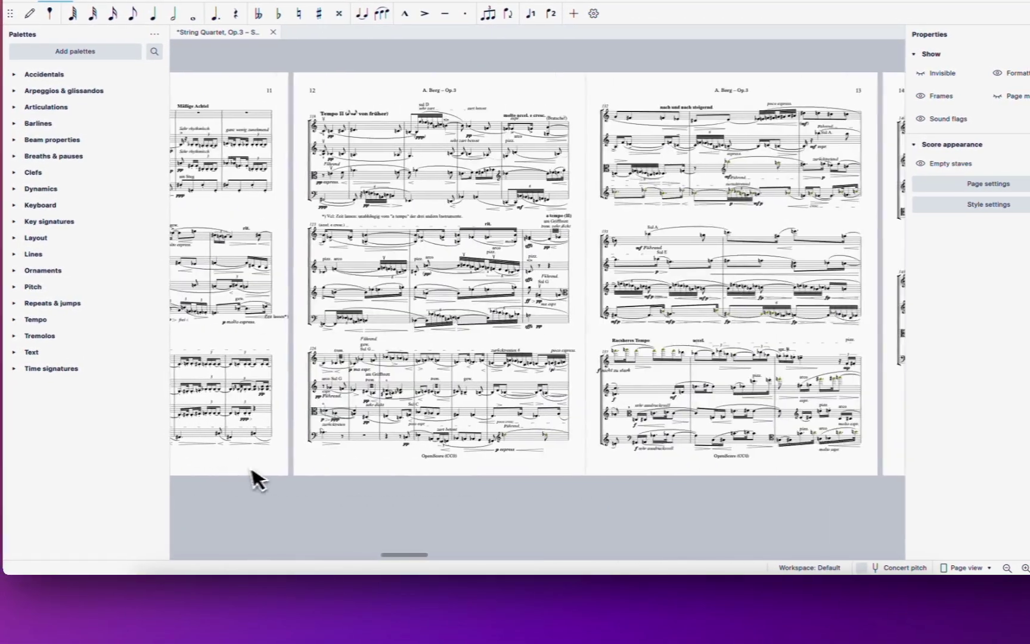
left_click_drag(593, 479, 230, 491)
left_click_drag(712, 453, 257, 453)
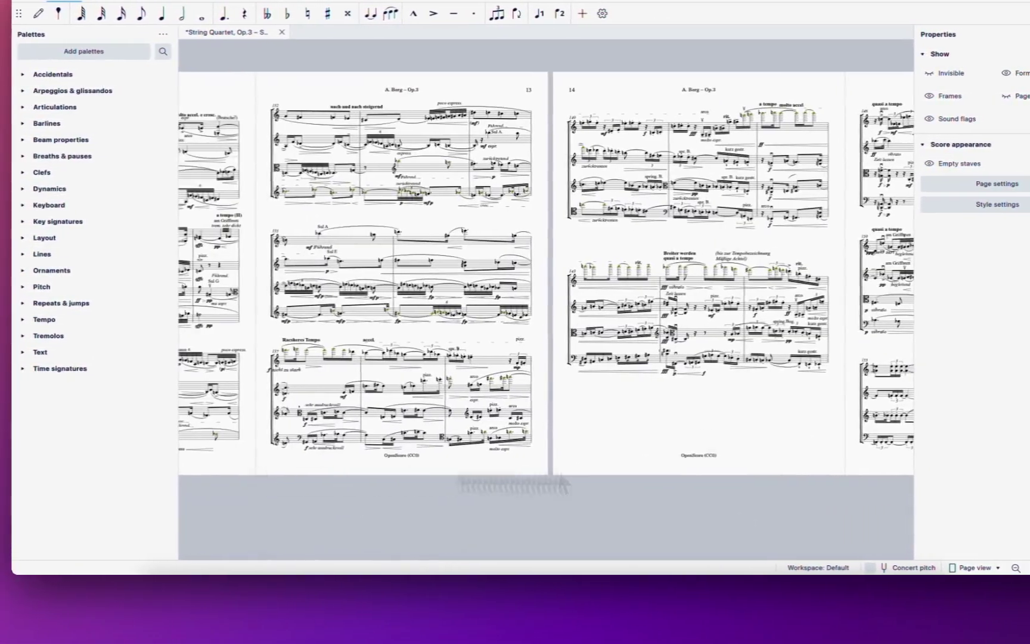
left_click_drag(560, 480, 911, 483)
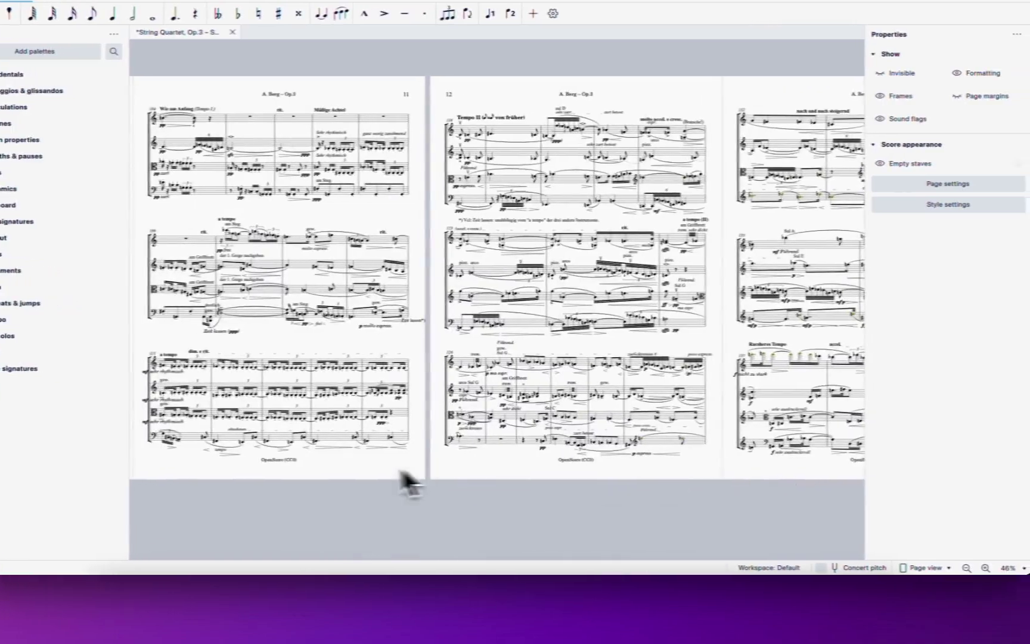
left_click_drag(442, 472, 839, 478)
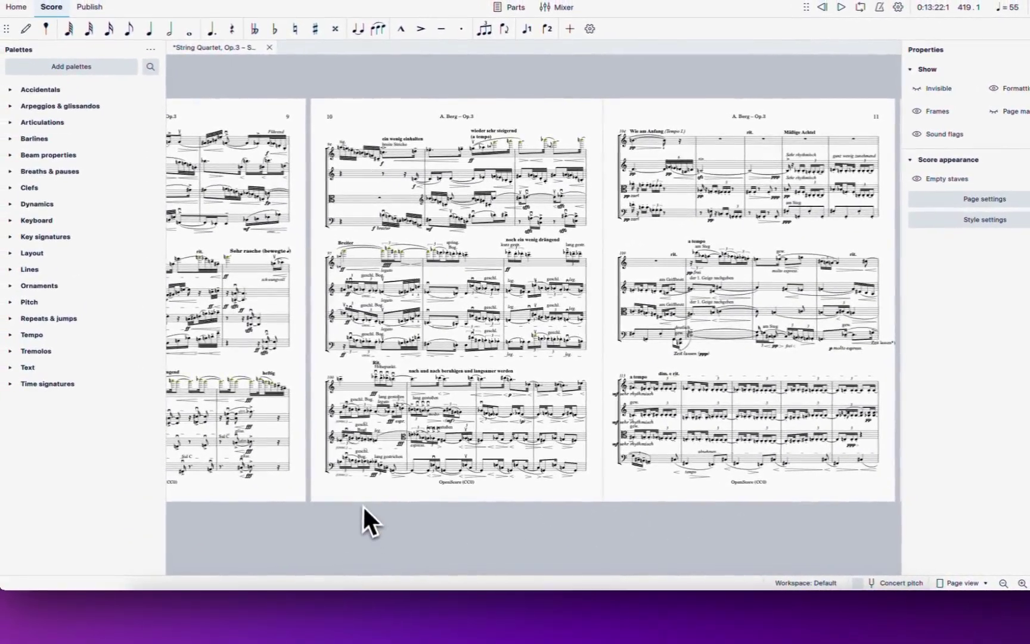
left_click_drag(362, 520, 643, 522)
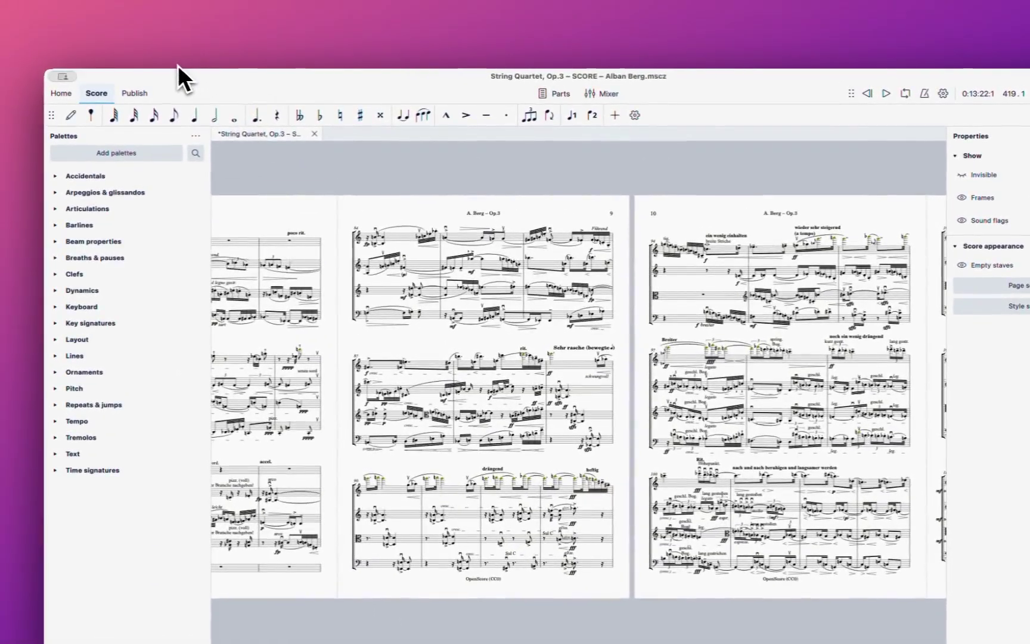
Undo the score's last change, 'Display transposed'
left_click(171, 55)
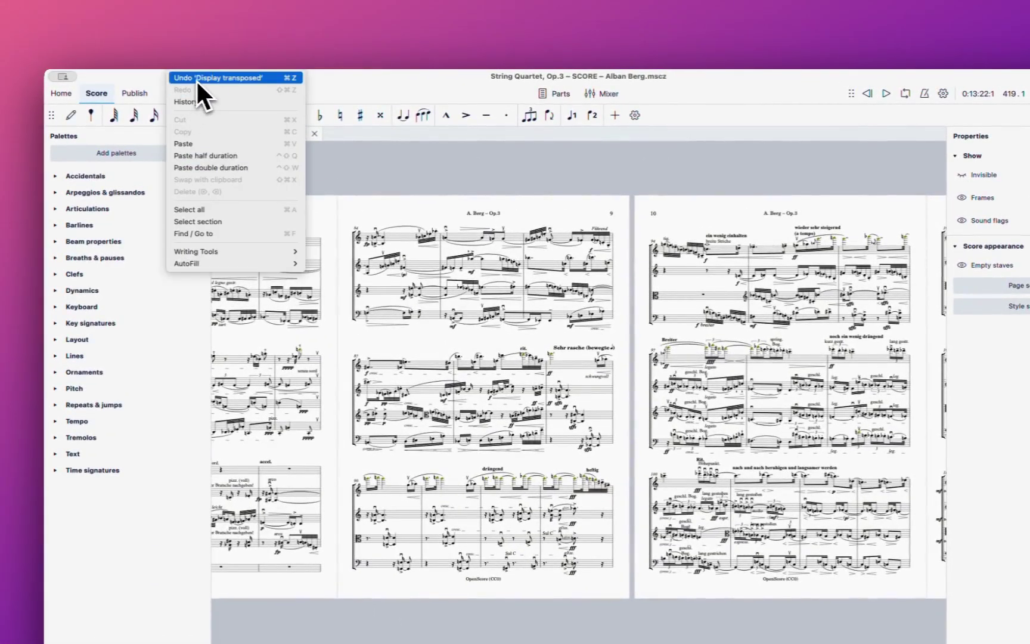
left_click(197, 79)
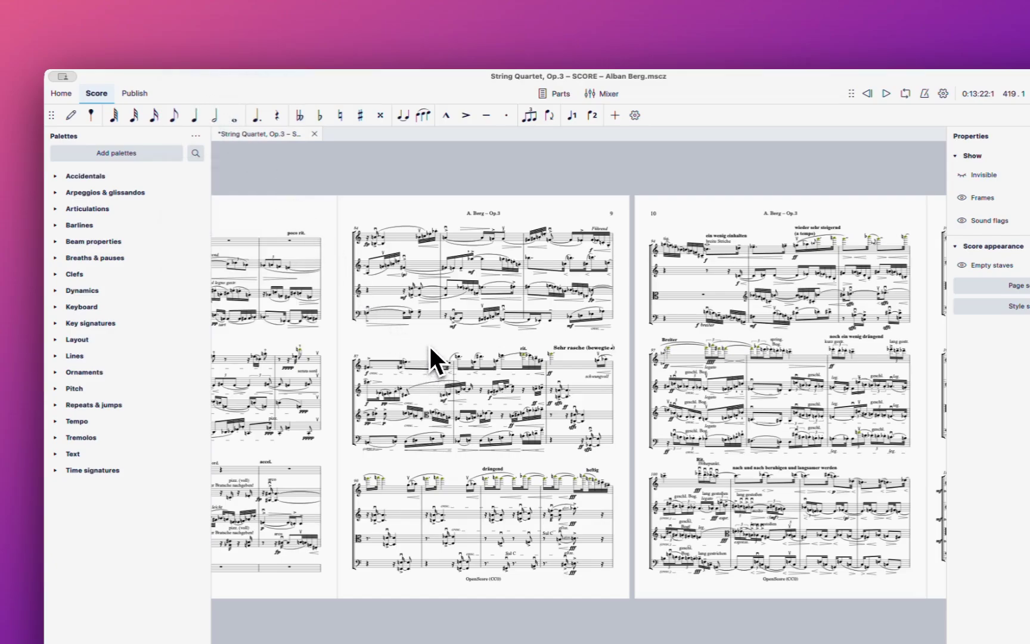
left_click_drag(436, 349, 692, 366)
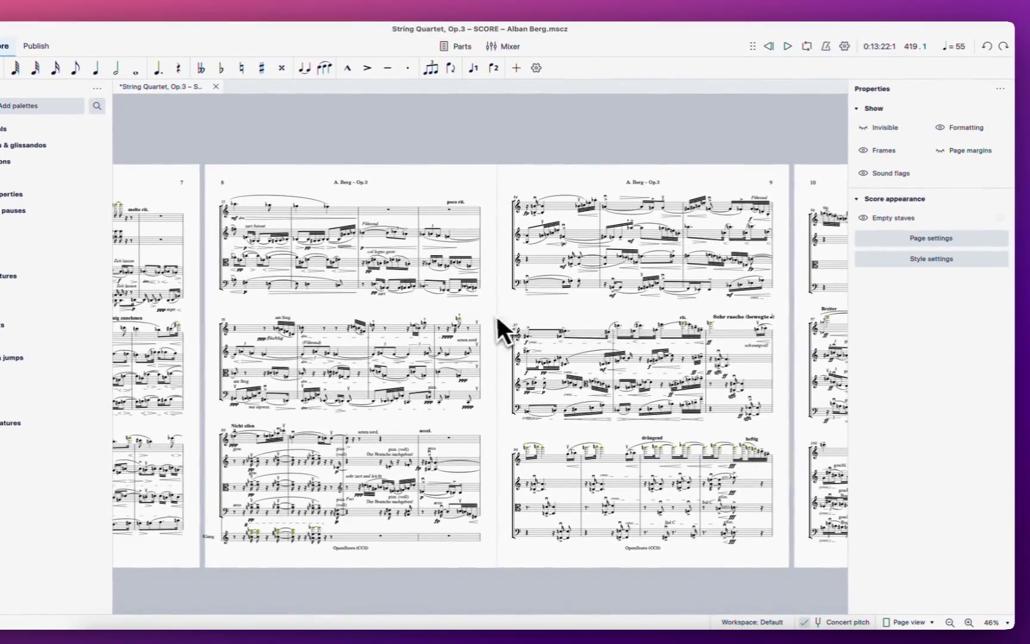
scroll(495, 313, "left", 5)
scroll(704, 335, "left", 10)
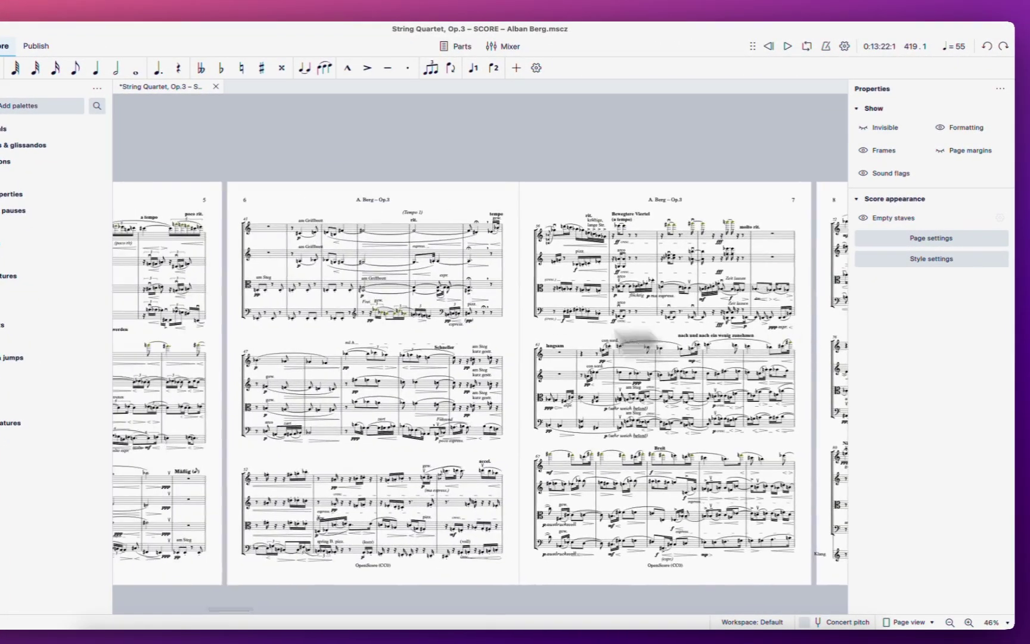
scroll(399, 451, "left", 10)
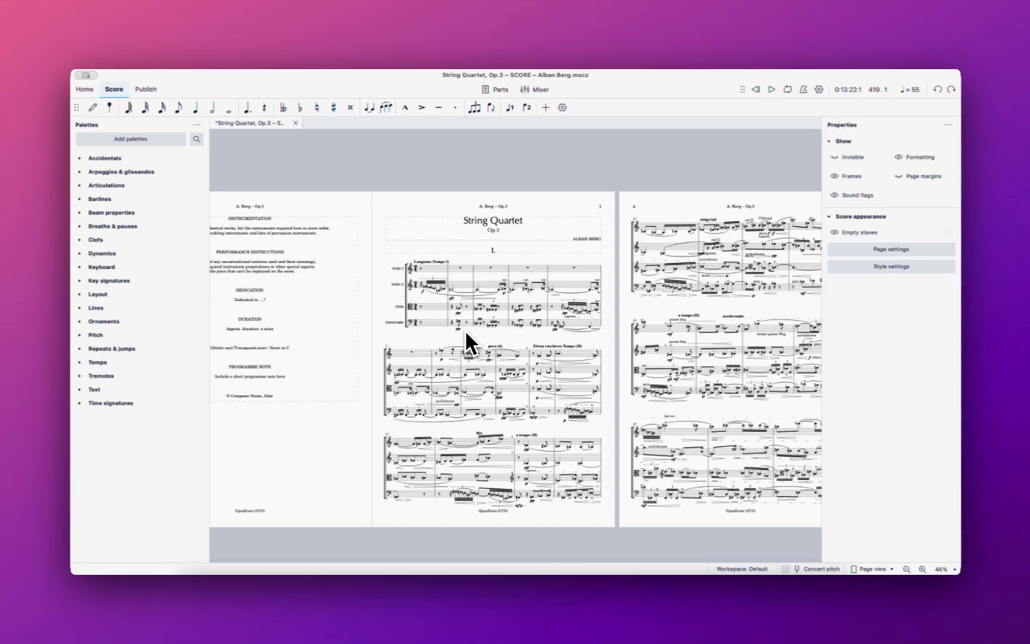
Examine the opening systems of the first music page up close, including the staff labels, slurs and dynamics
scroll(465, 329, "up", 7)
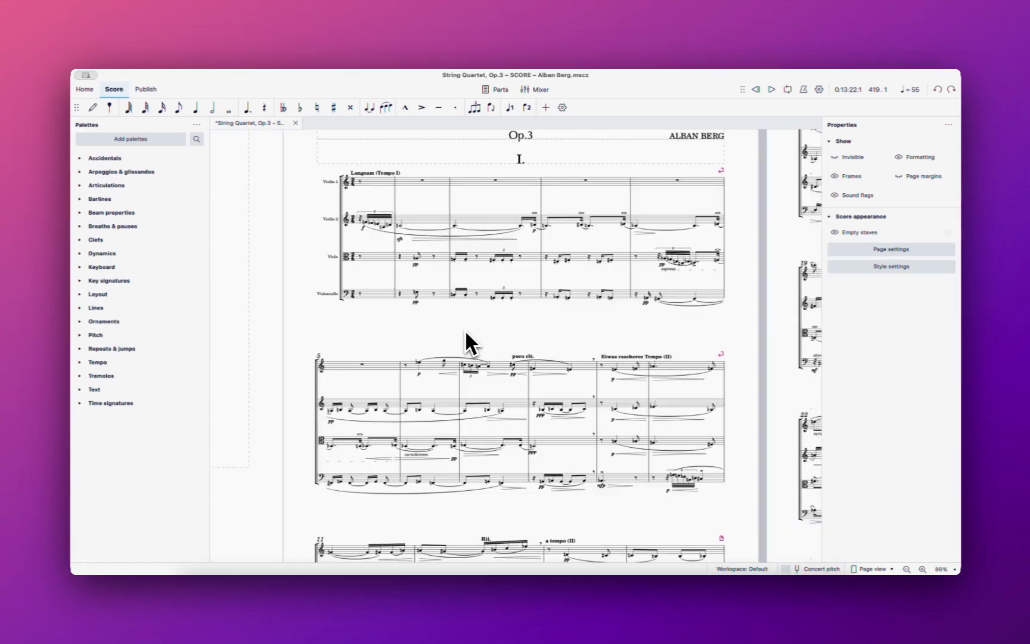
scroll(465, 328, "up", 10)
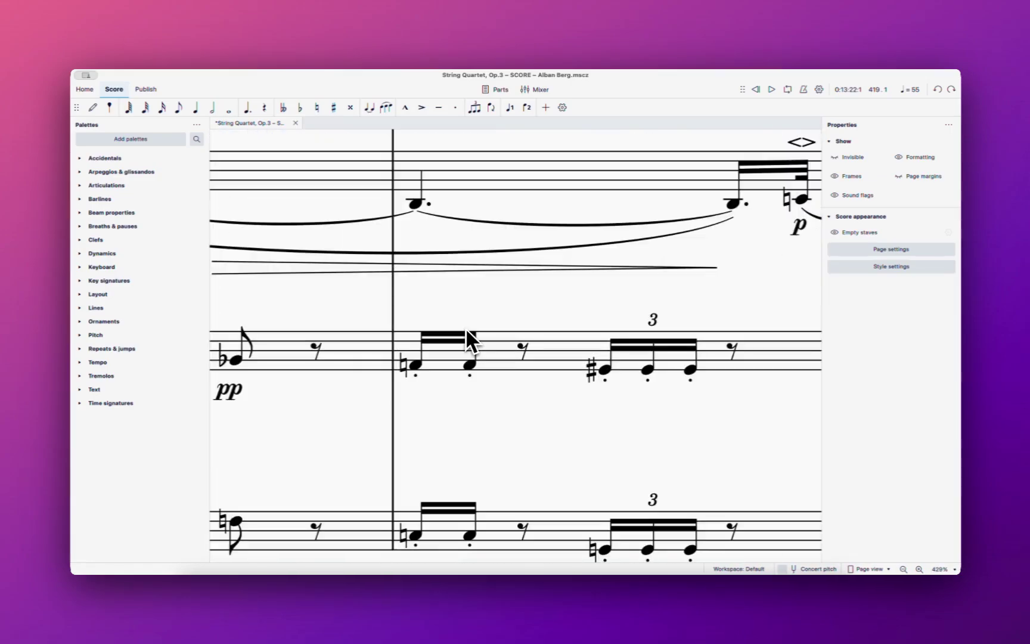
scroll(466, 328, "up", 4)
scroll(466, 328, "down", 12)
scroll(466, 327, "up", 4)
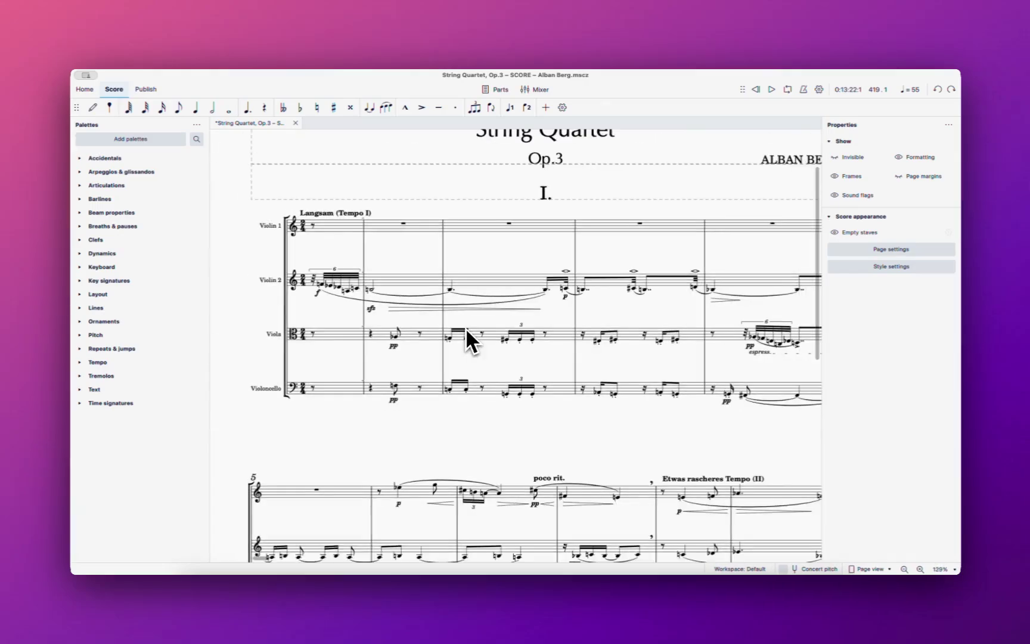
scroll(468, 321, "down", 3)
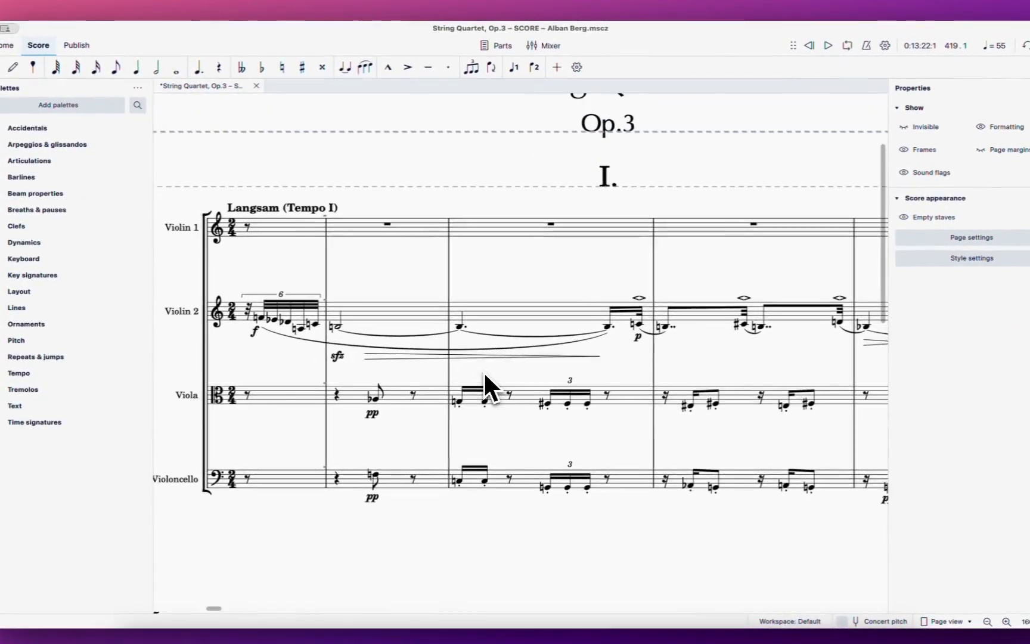
scroll(482, 370, "down", 1)
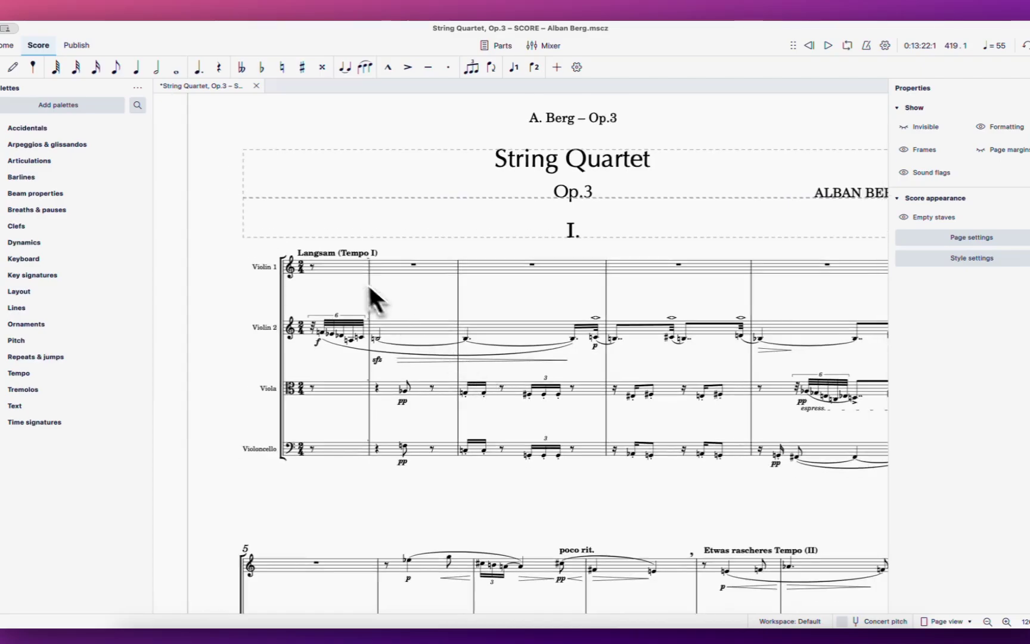
Run the MN Check Layout and Instrumentation plugin on the first system of all four instruments with every check enabled
left_click(354, 272)
scroll(504, 501, "down", 4)
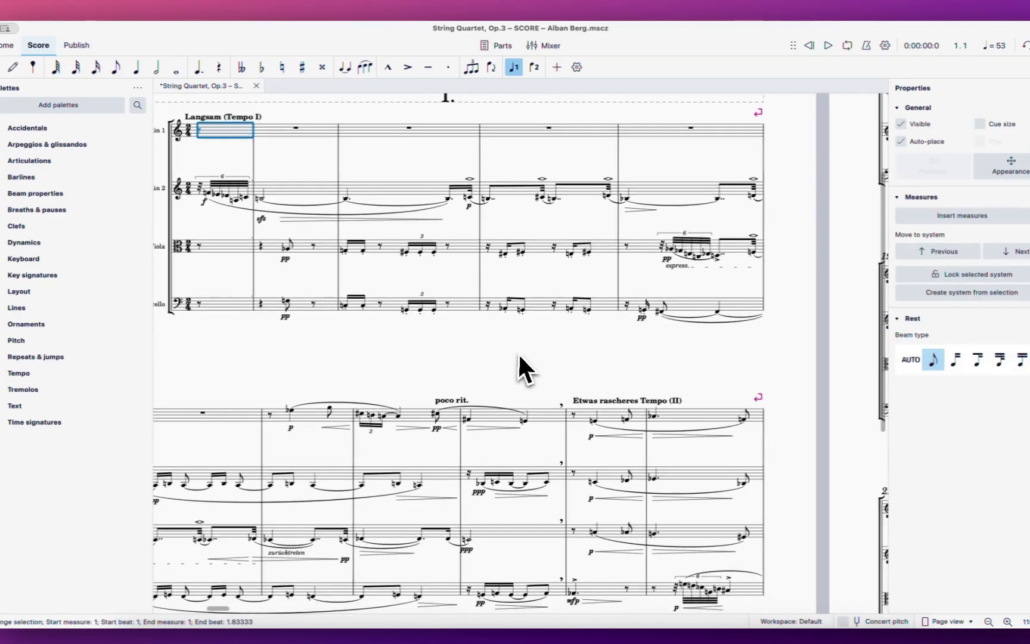
scroll(518, 353, "down", 3)
scroll(518, 351, "up", 2)
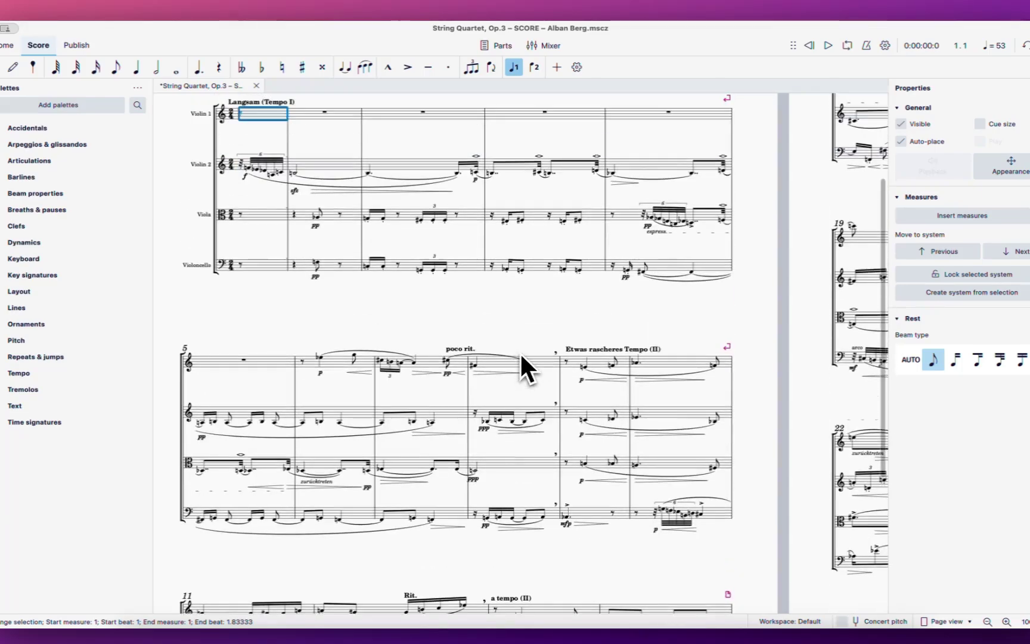
left_click(691, 279, "shift")
scroll(459, 347, "up", 3)
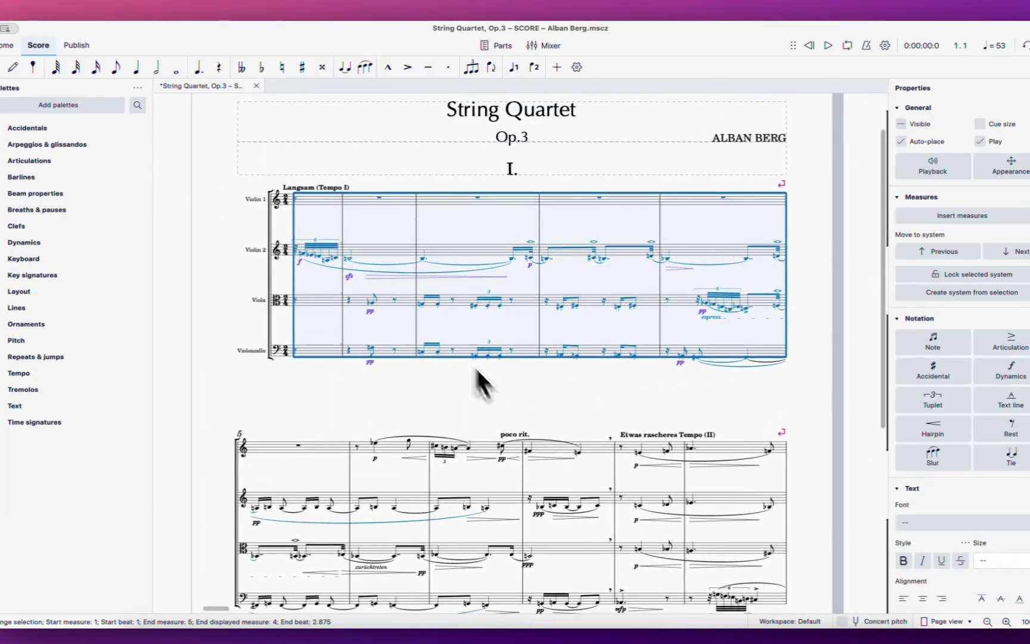
left_click(274, 16)
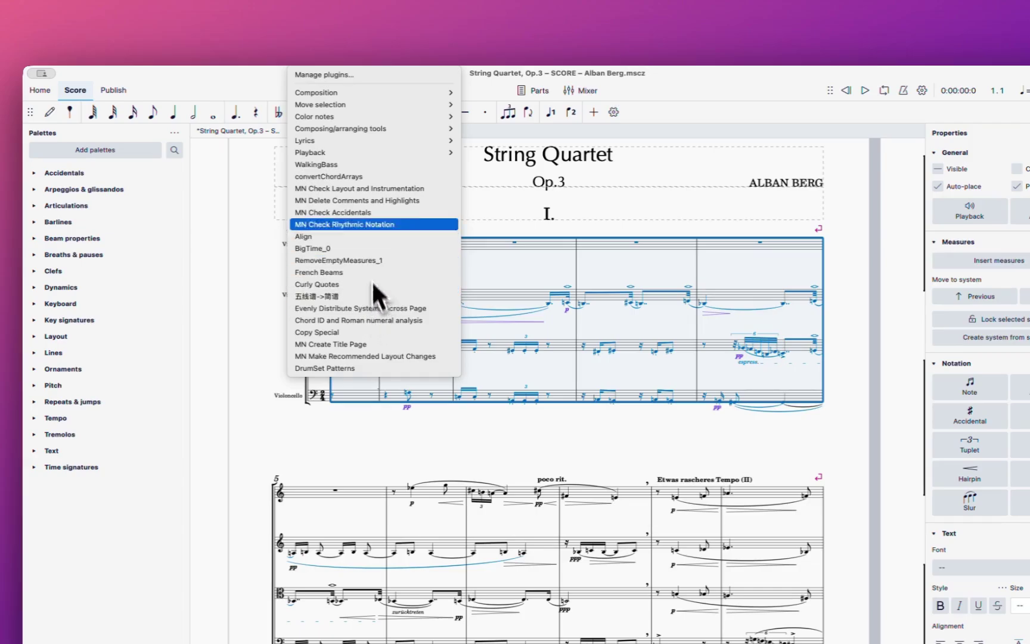
left_click(362, 190)
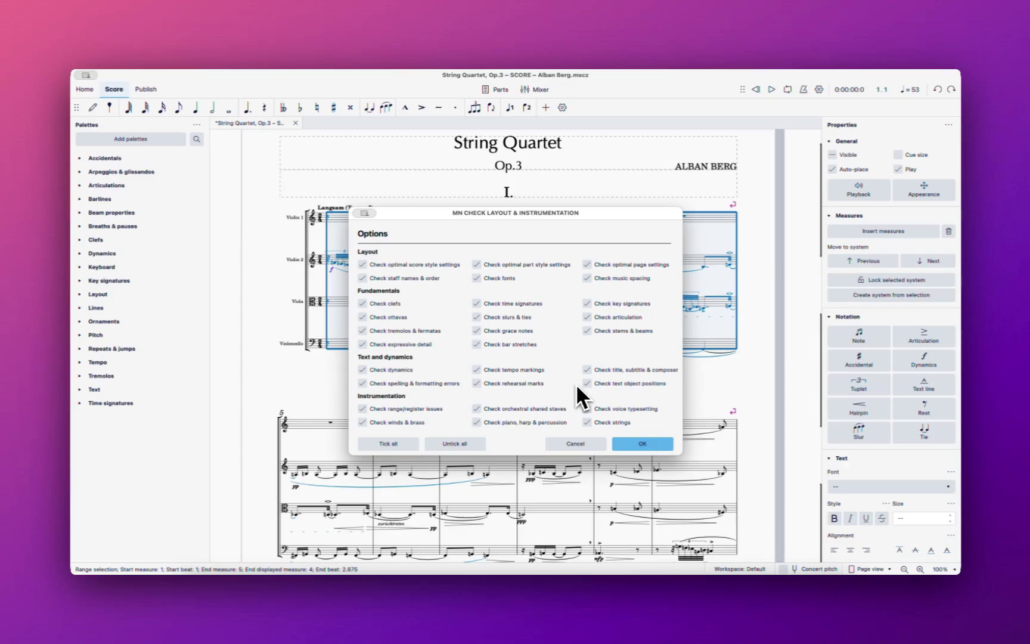
key("Return")
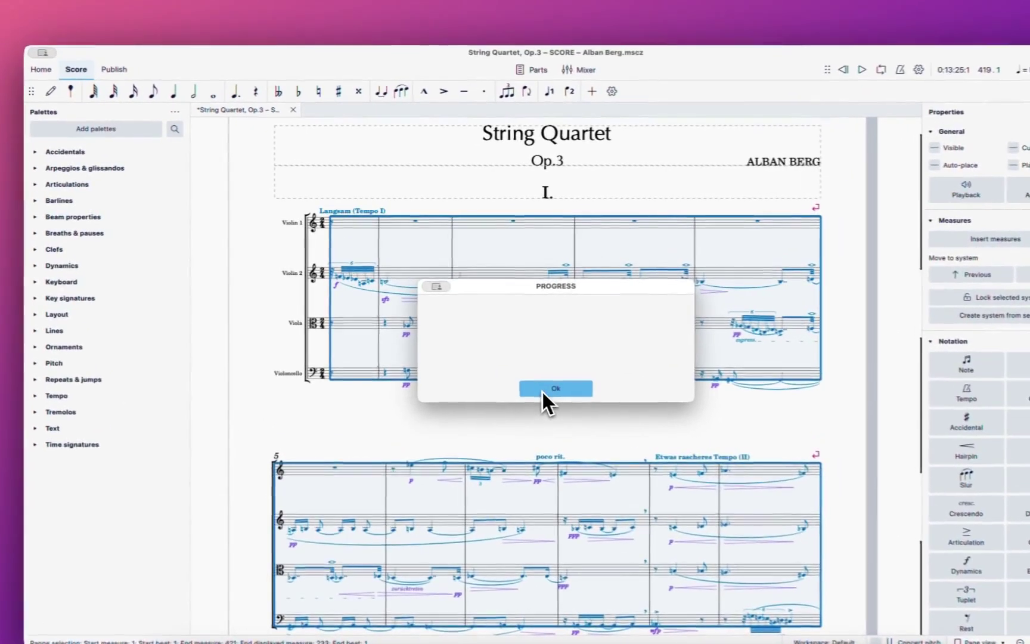
left_click(506, 357)
Deselect the music and inspect the systems of the first music page for layout and instrumentation comments
scroll(501, 364, "down", 3)
scroll(532, 409, "down", 2)
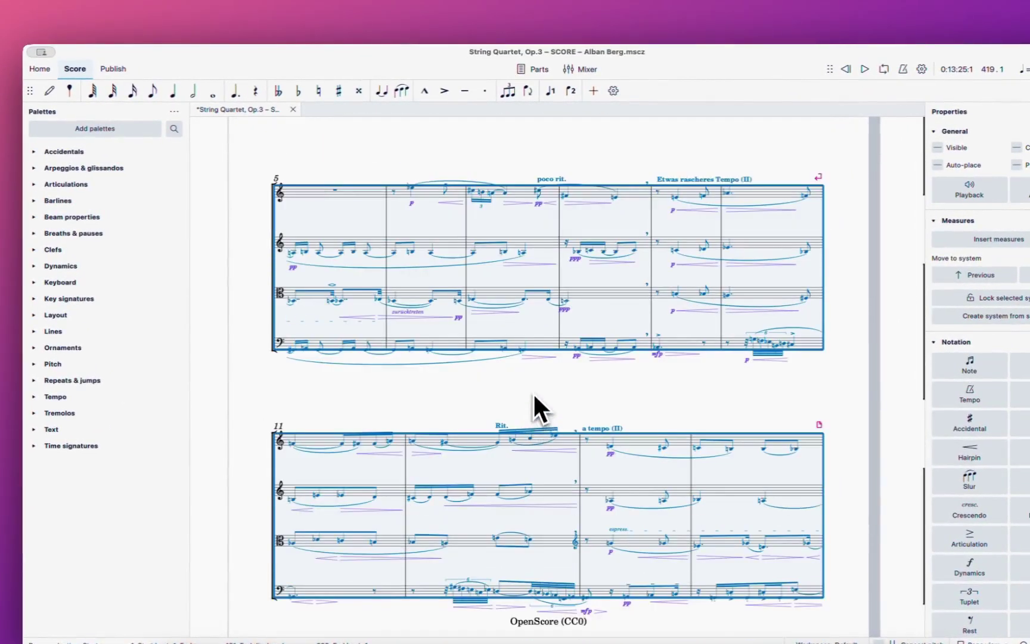
left_click(533, 389)
scroll(534, 398, "up", 2)
scroll(533, 398, "down", 8)
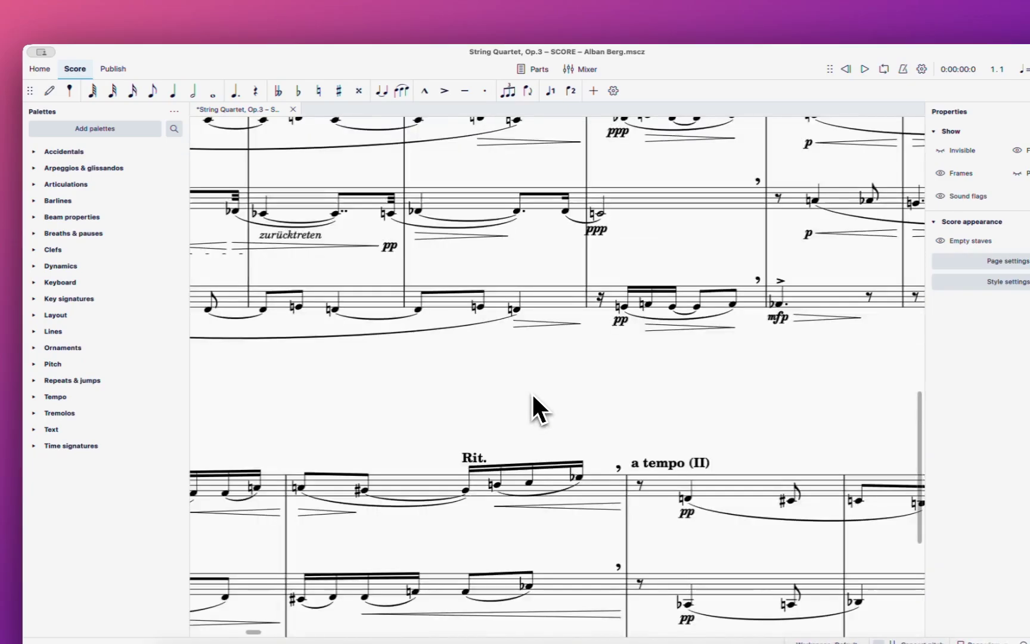
scroll(533, 399, "up", 2)
scroll(532, 392, "up", 5)
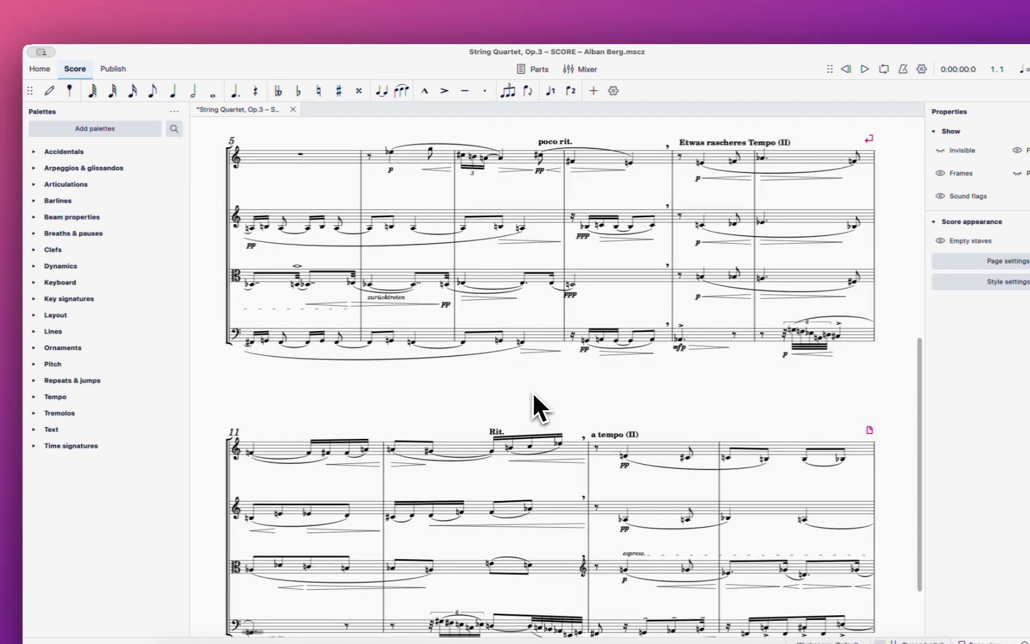
scroll(445, 312, "down", 4)
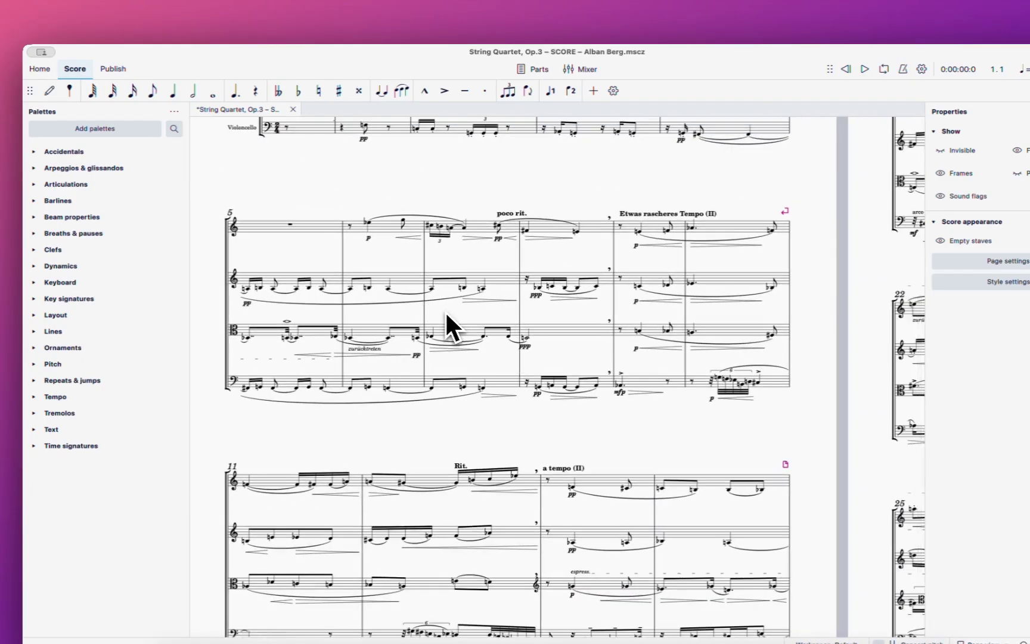
scroll(445, 310, "up", 2)
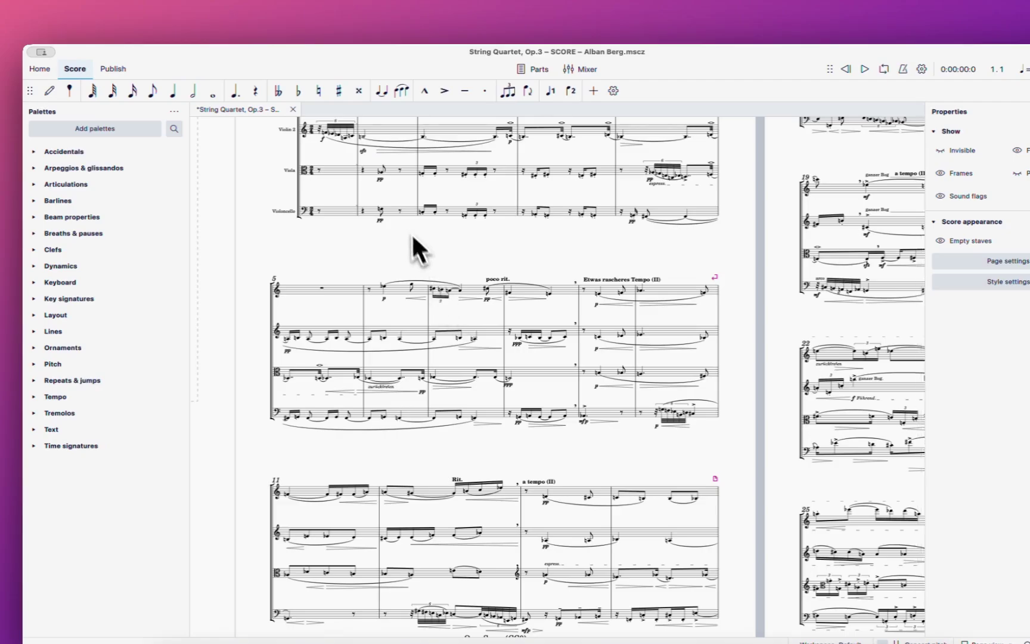
scroll(411, 232, "up", 3)
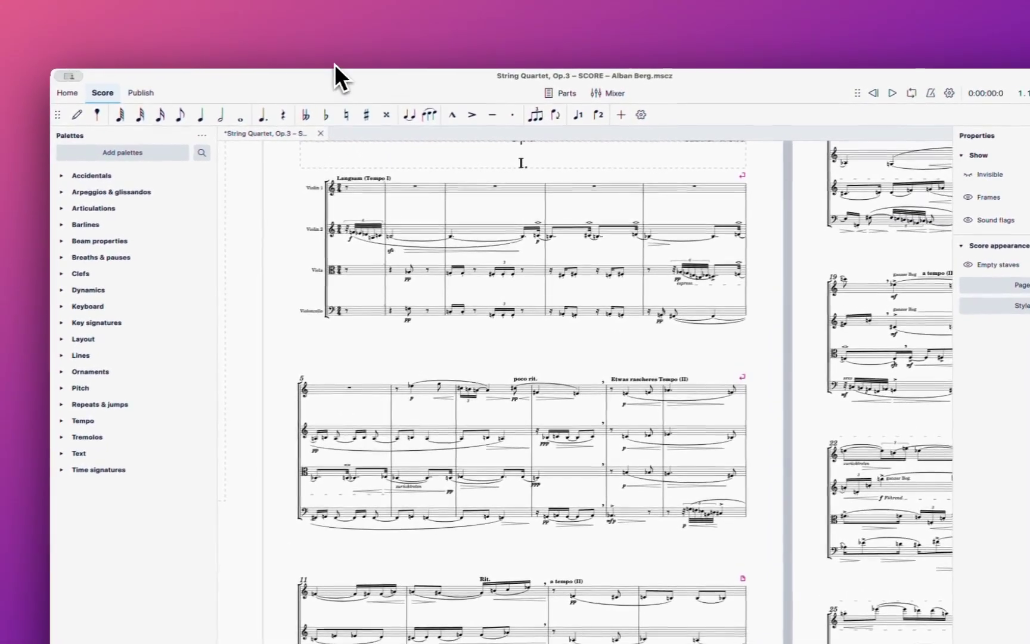
Run the MN Check Accidentals plugin on the entire score and close its progress window
left_click(310, 42)
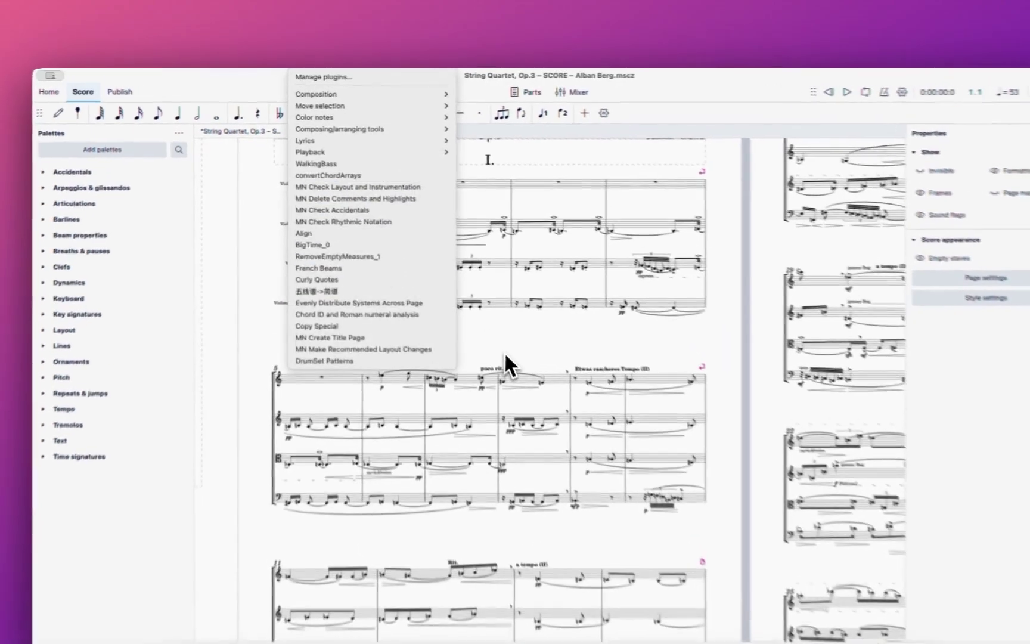
left_click(473, 312)
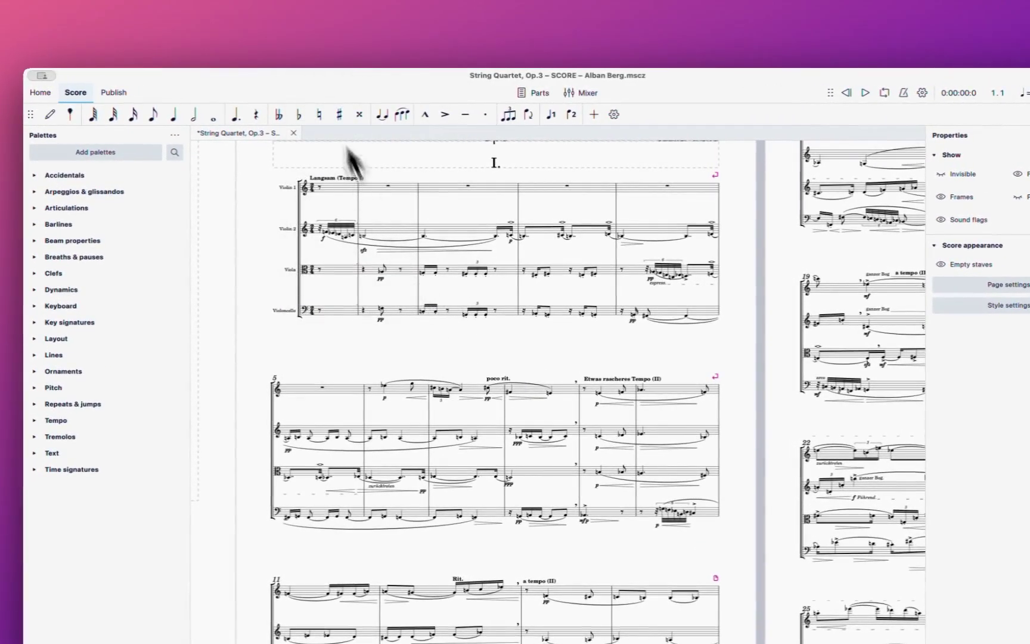
key("super+a")
left_click(315, 59)
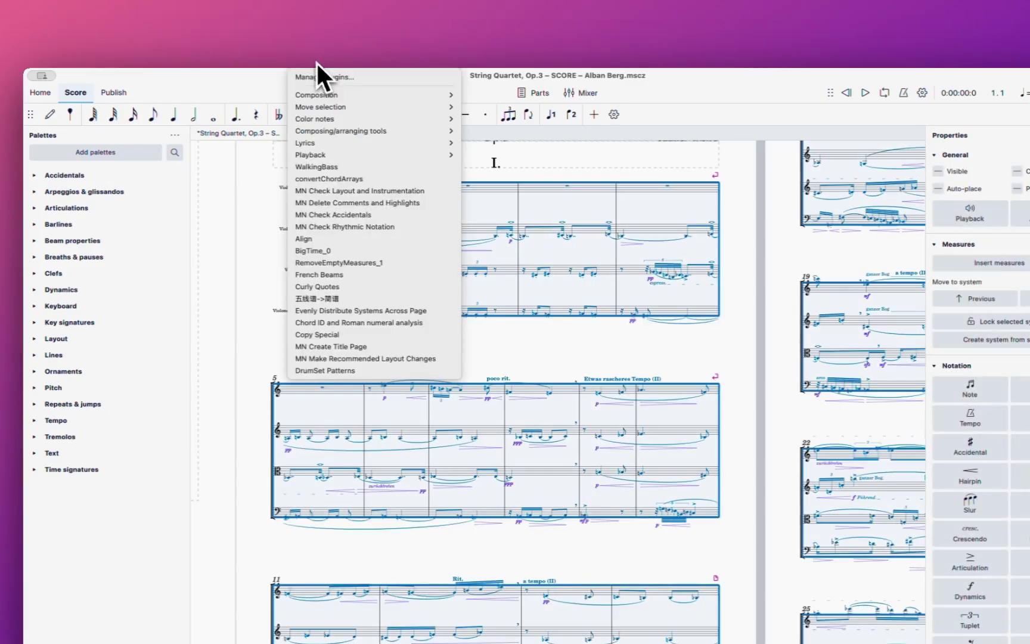
left_click(348, 215)
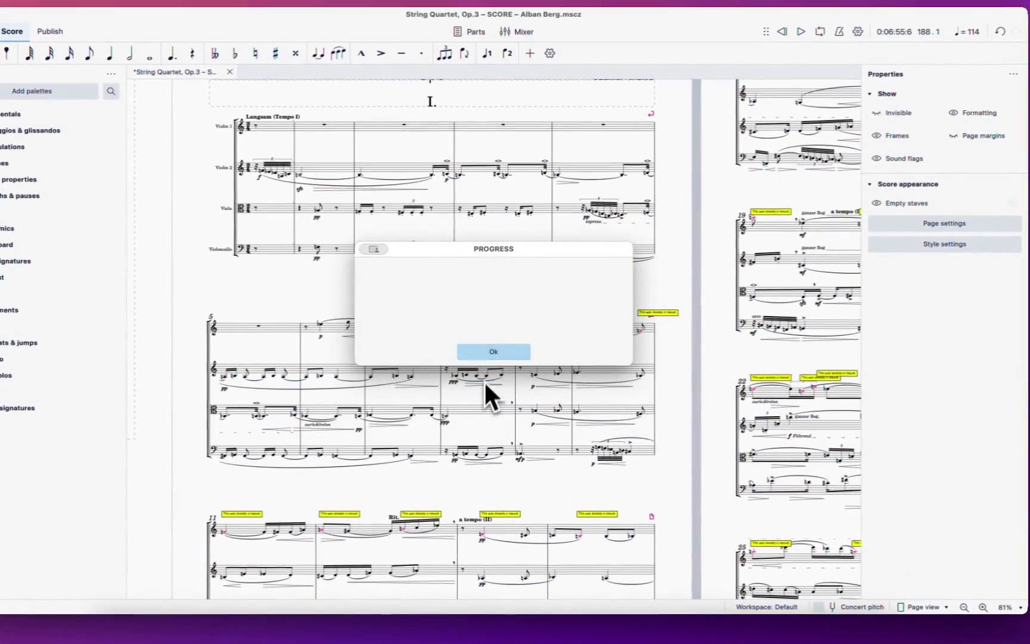
left_click(490, 355)
Move the overlapping 'This was already a natural.' comment before 'poco rit.' upward, clear of its neighbouring comments
scroll(494, 346, "up", 10)
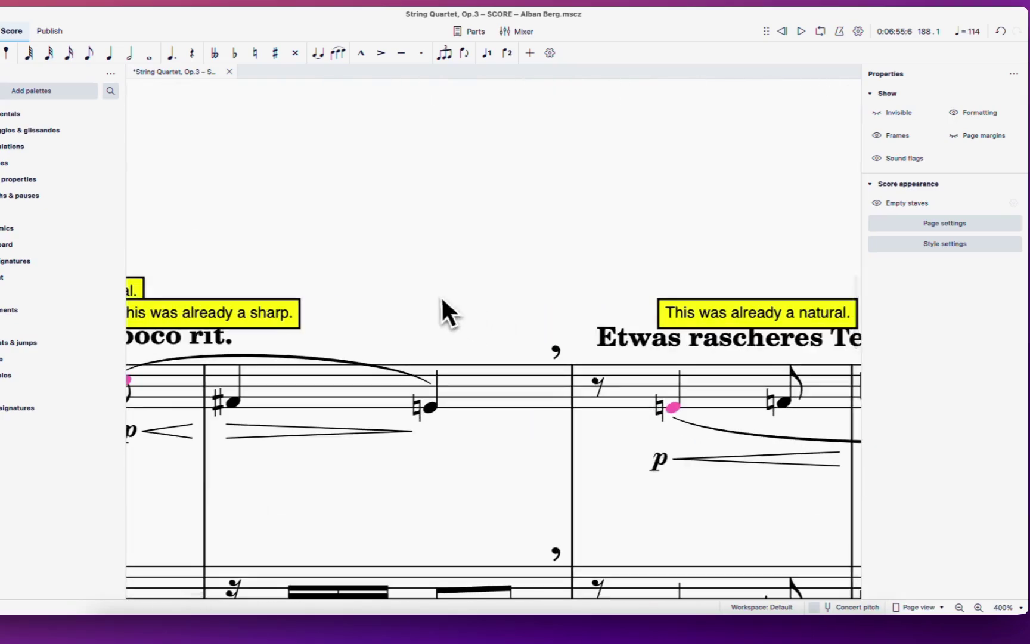
scroll(440, 296, "left", 5)
scroll(441, 301, "down", 1)
left_click_drag(386, 302, 378, 276)
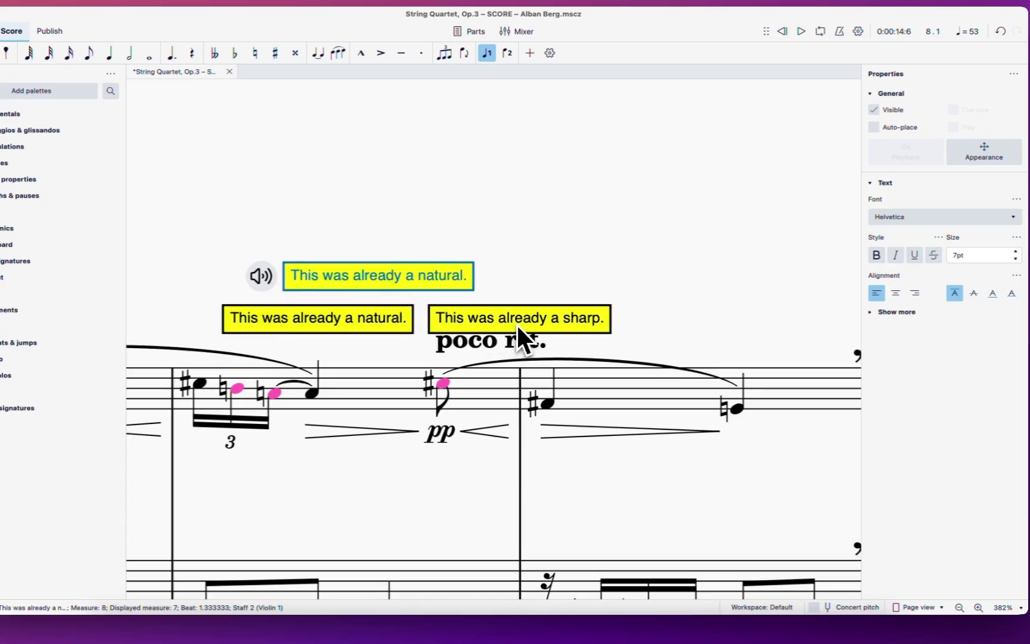
Review the accidental comments and pink noteheads from the first music page to the 'Bewegte Viertel' passage
scroll(515, 321, "down", 7)
mouse_move(425, 408)
left_mouse_down()
mouse_move(615, 386)
mouse_move(628, 370)
mouse_move(438, 399)
left_mouse_up()
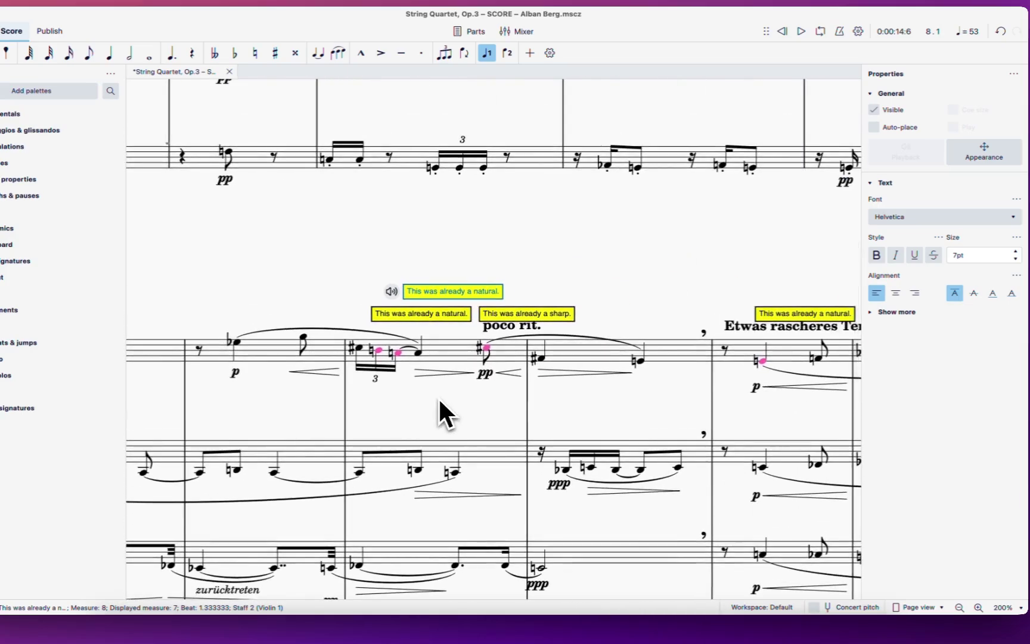
scroll(438, 396, "down", 2)
scroll(438, 394, "down", 3)
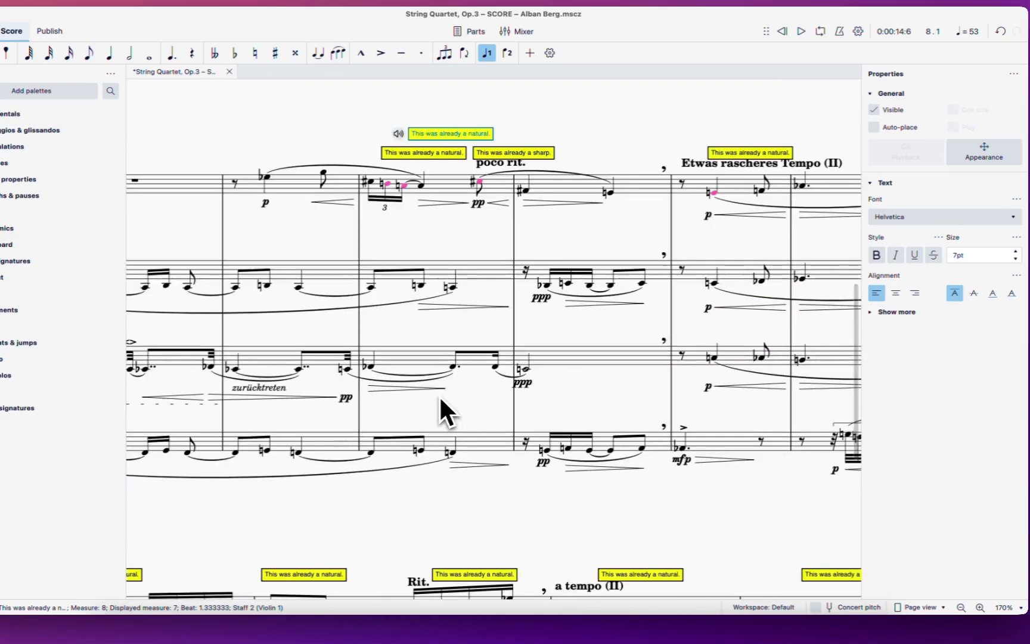
scroll(438, 394, "down", 4)
left_click_drag(581, 424, 208, 413)
left_click_drag(748, 355, 238, 342)
left_click_drag(563, 354, 287, 343)
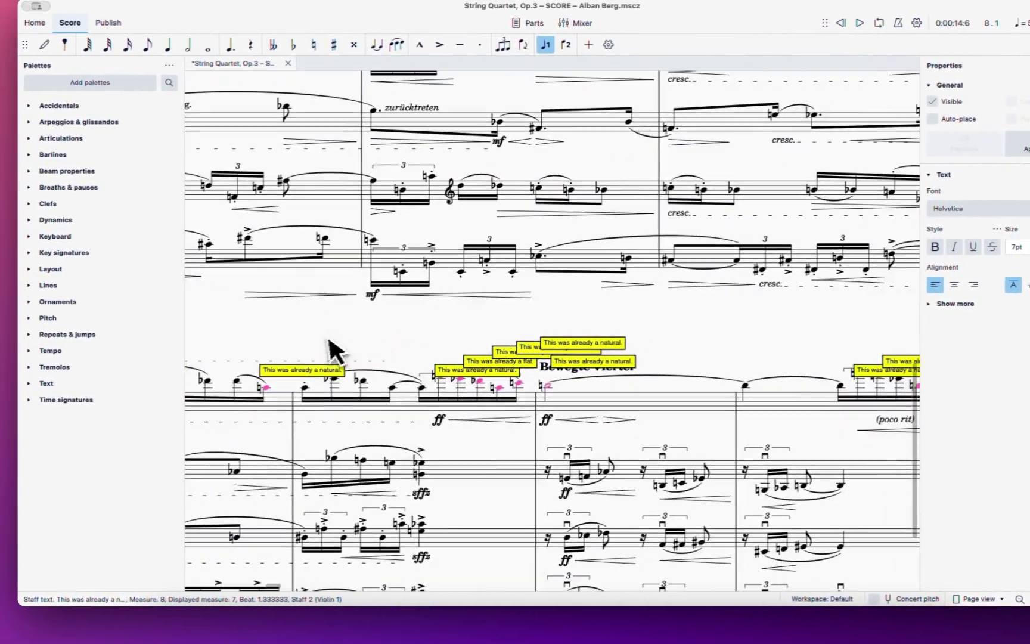
scroll(499, 388, "down", 5)
scroll(499, 388, "up", 10)
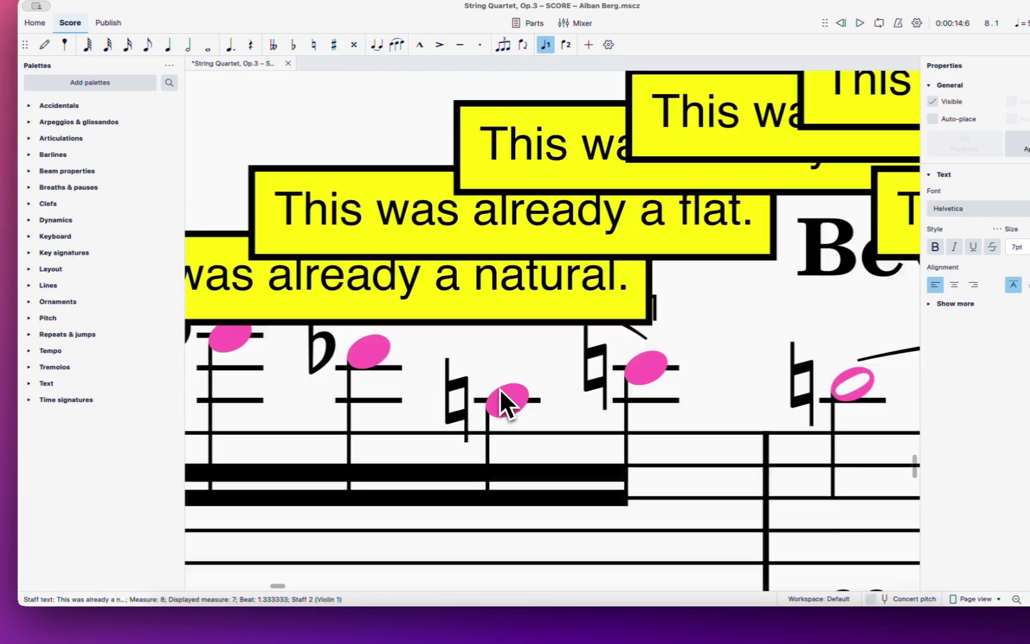
scroll(499, 389, "down", 5)
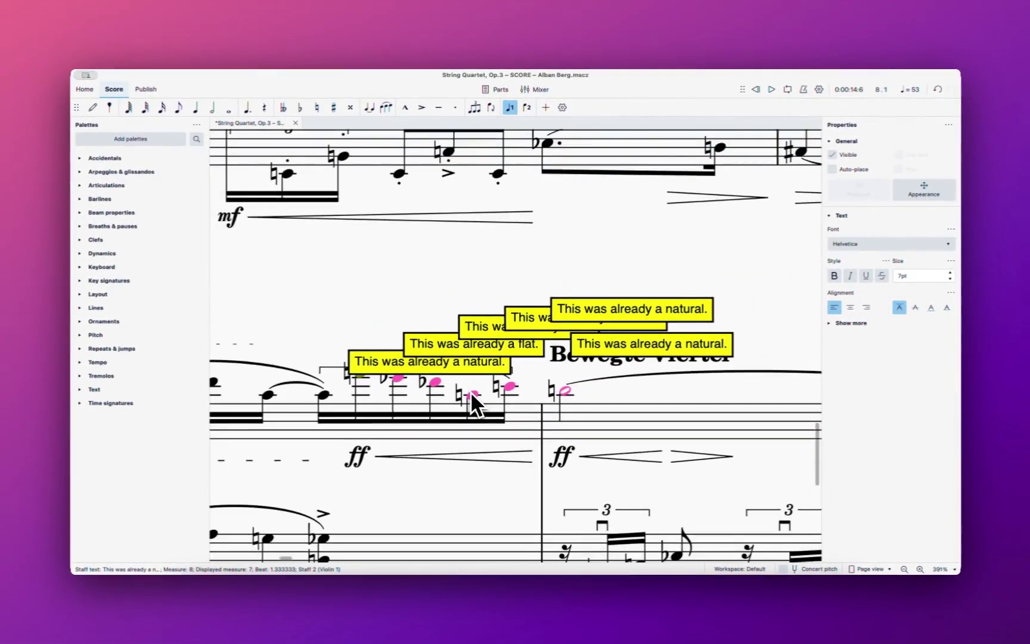
Run the MN Delete Comments and Highlights plugin and inspect the cleaned notation on the first music pages
left_click(298, 61)
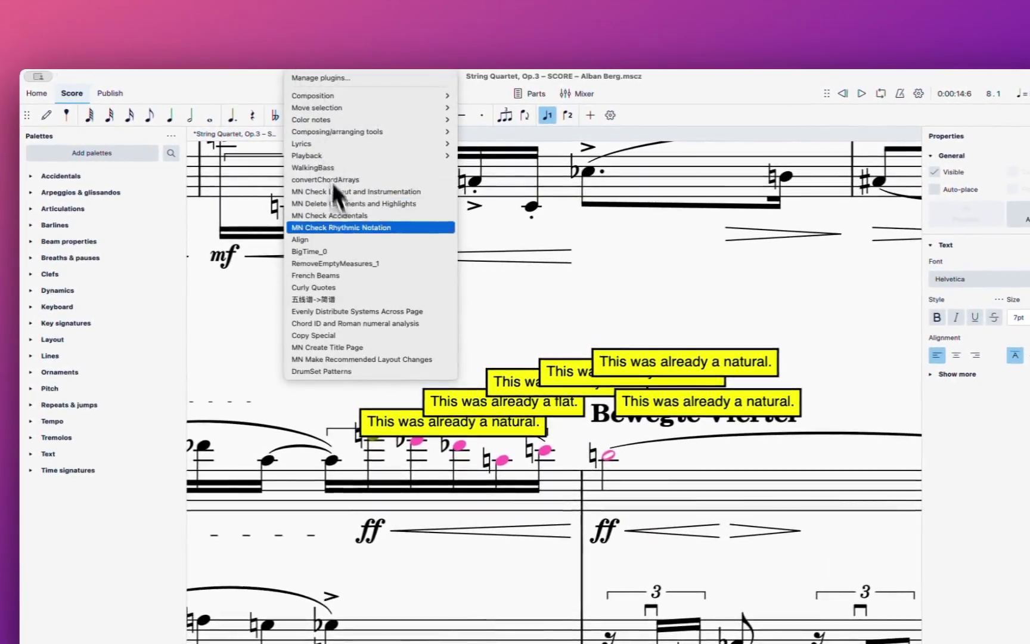
left_click(345, 204)
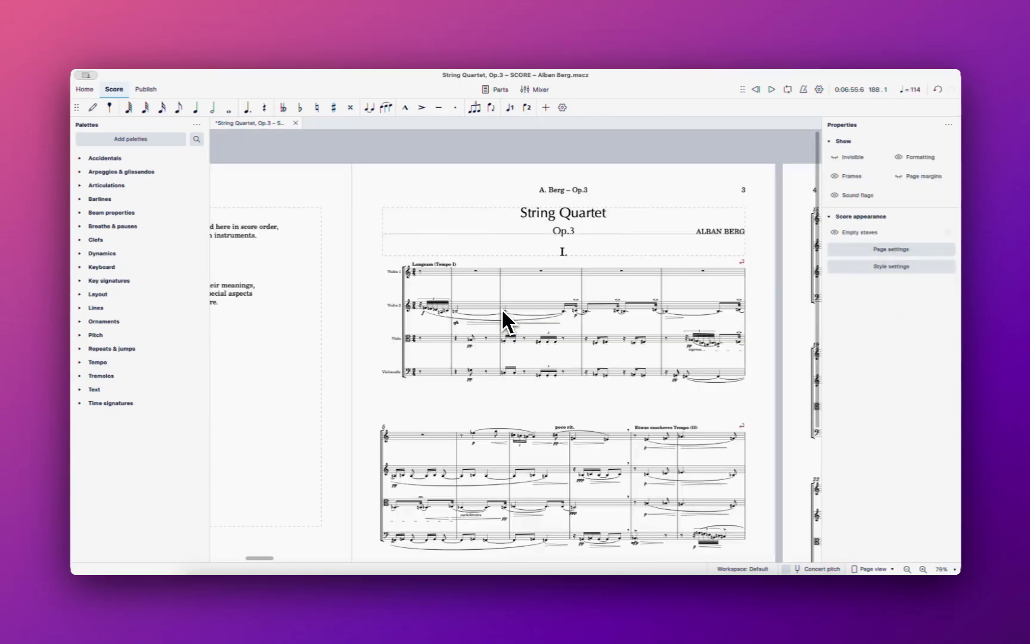
scroll(501, 311, "up", 5)
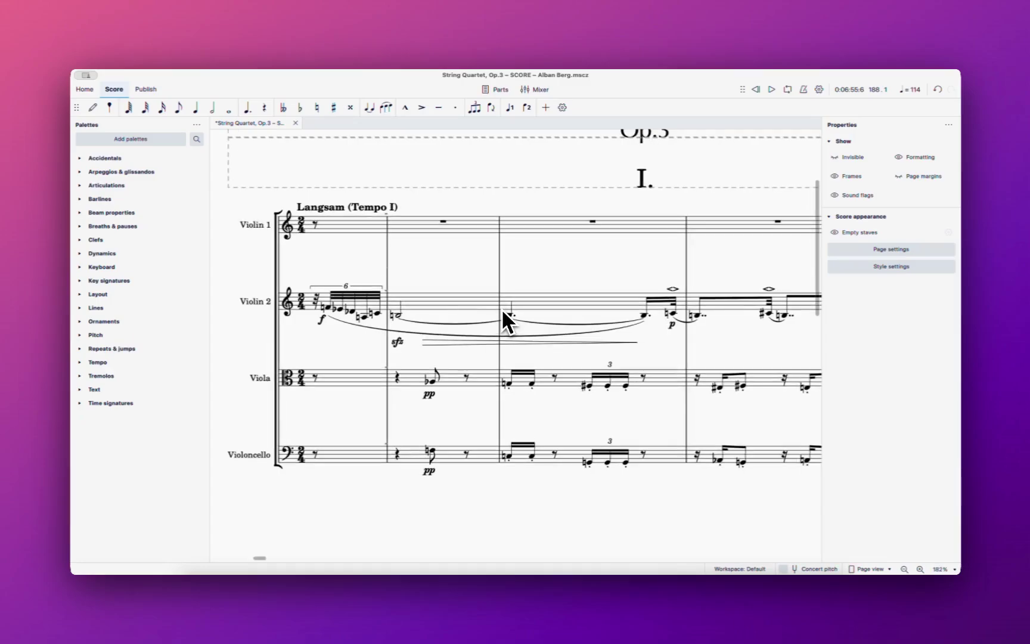
scroll(502, 312, "up", 2)
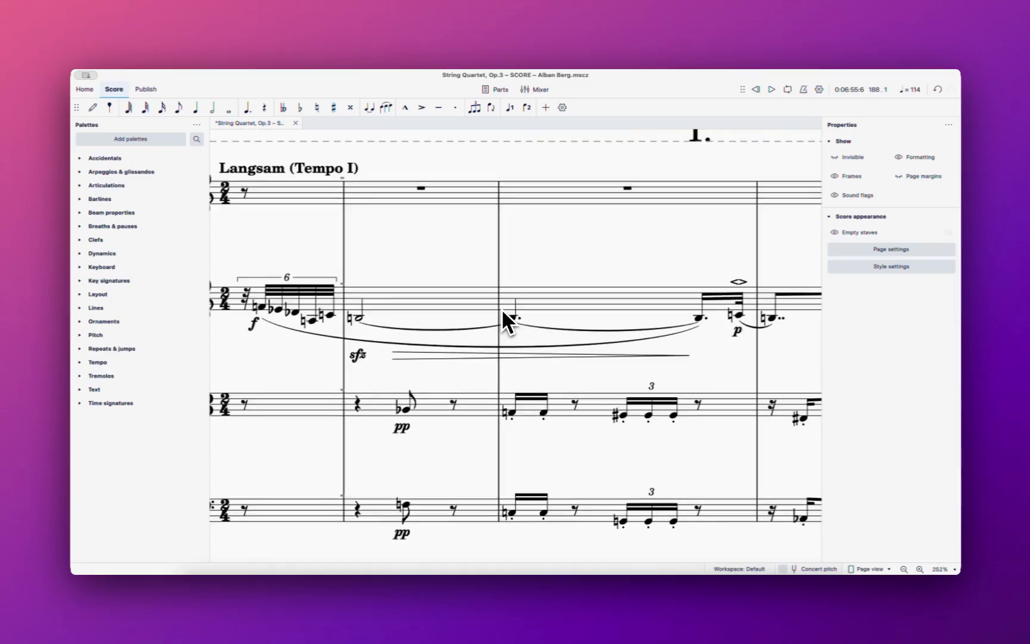
scroll(502, 311, "down", 8)
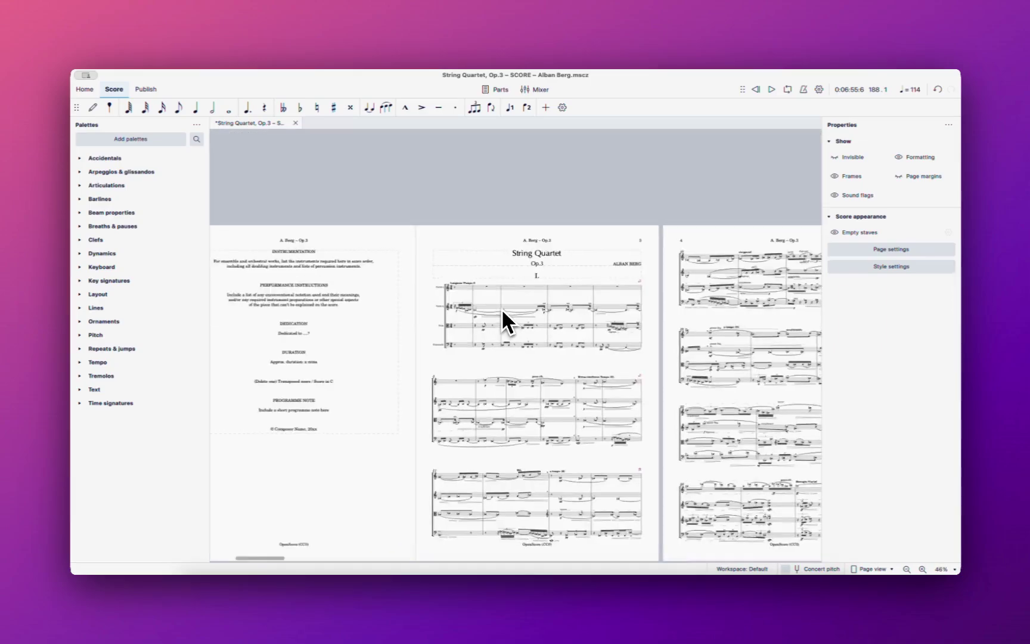
scroll(502, 308, "up", 9)
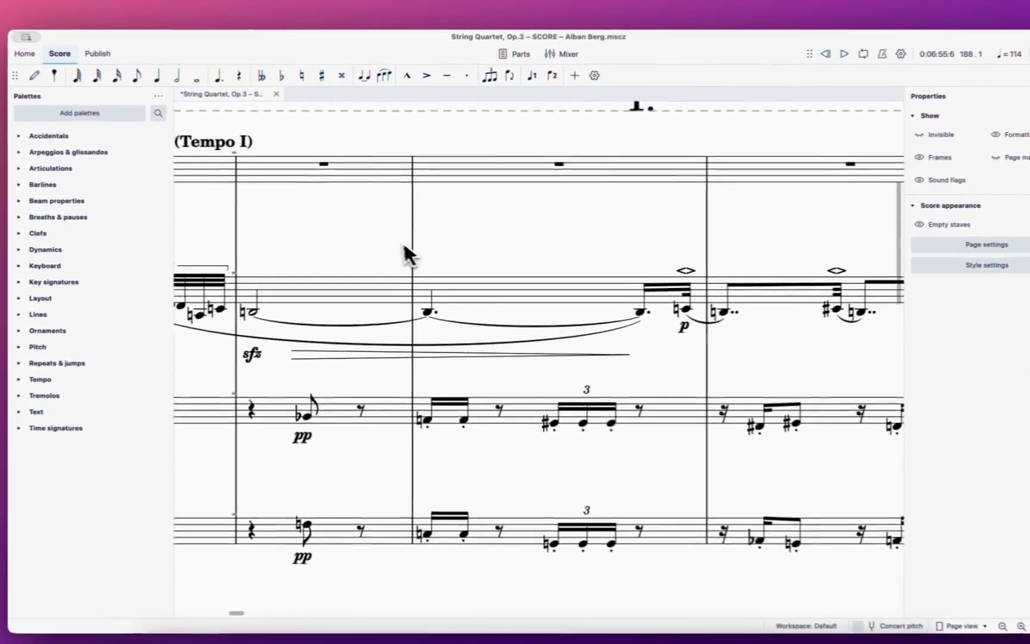
scroll(459, 298, "down", 3)
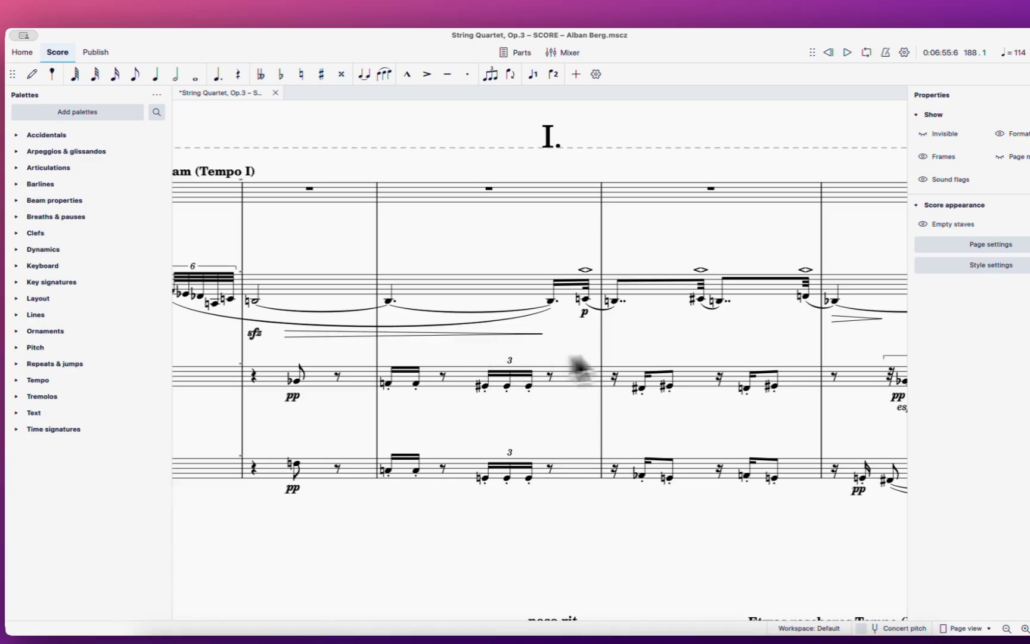
left_click_drag(669, 360, 233, 356)
left_click_drag(758, 360, 190, 348)
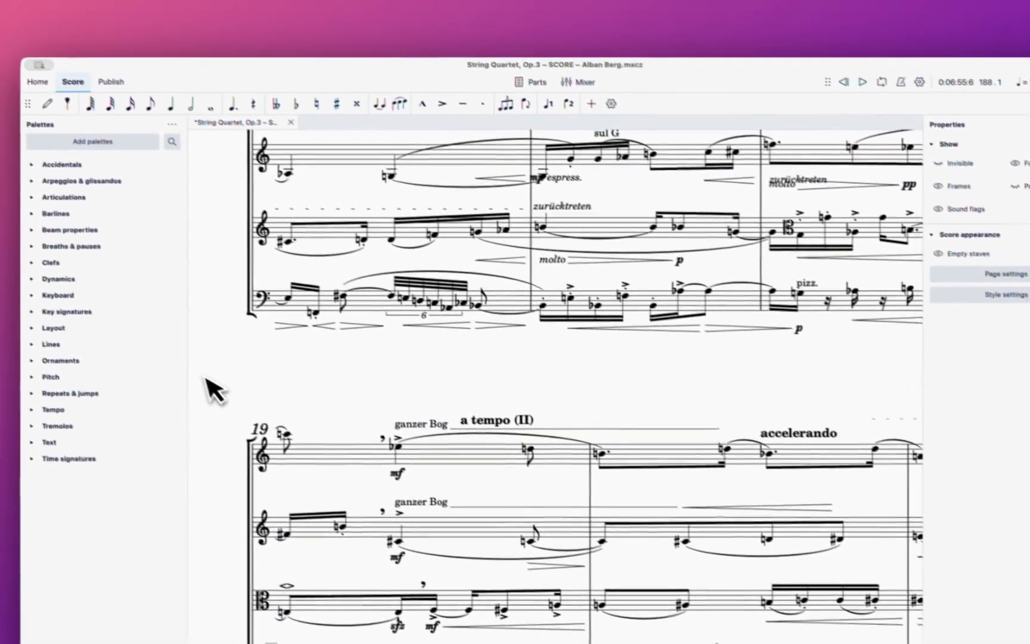
Open the list of installed plugins
left_click(320, 55)
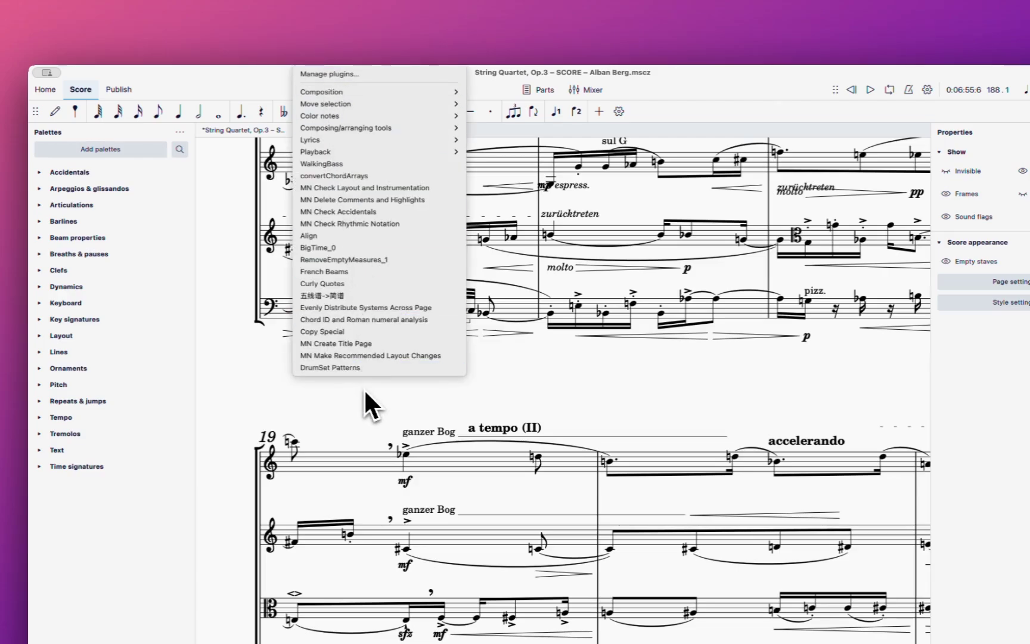
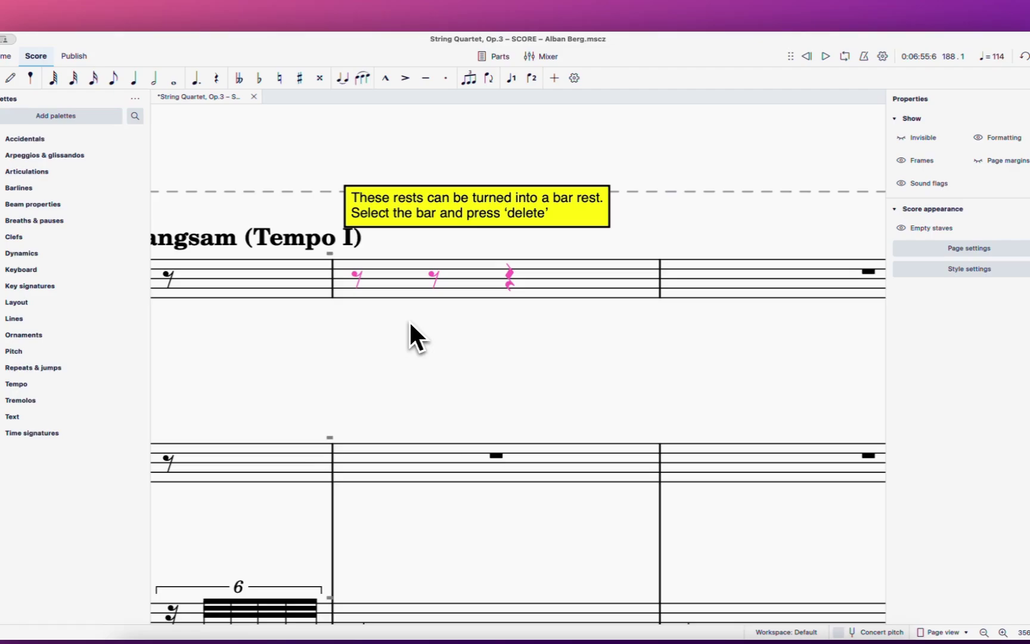
Select the second Klang bar, whose rests are flagged for conversion to a bar rest, and examine its comment
left_click(410, 290)
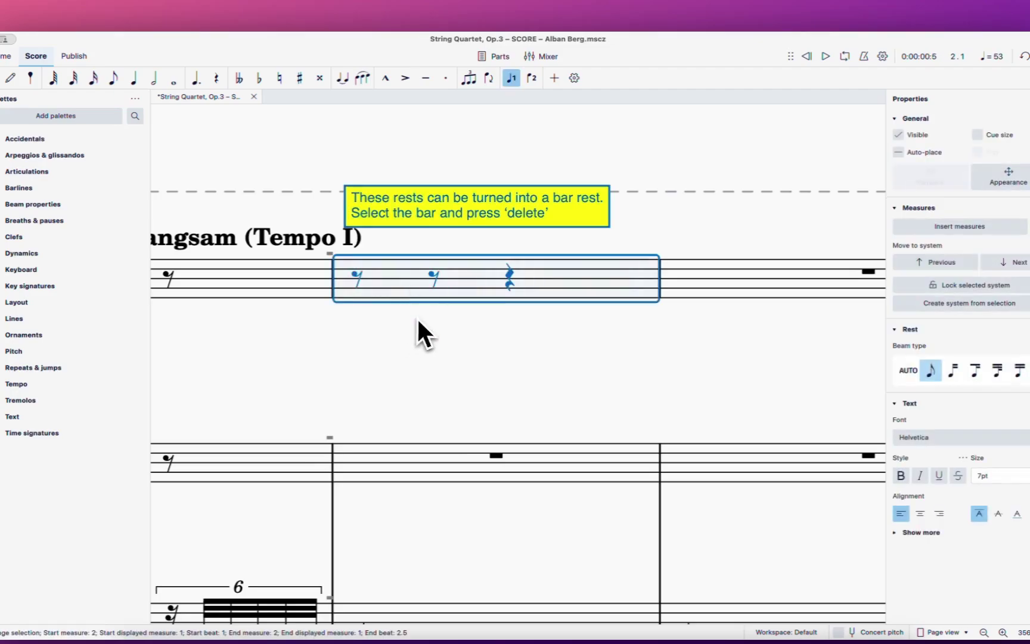
scroll(417, 319, "down", 5)
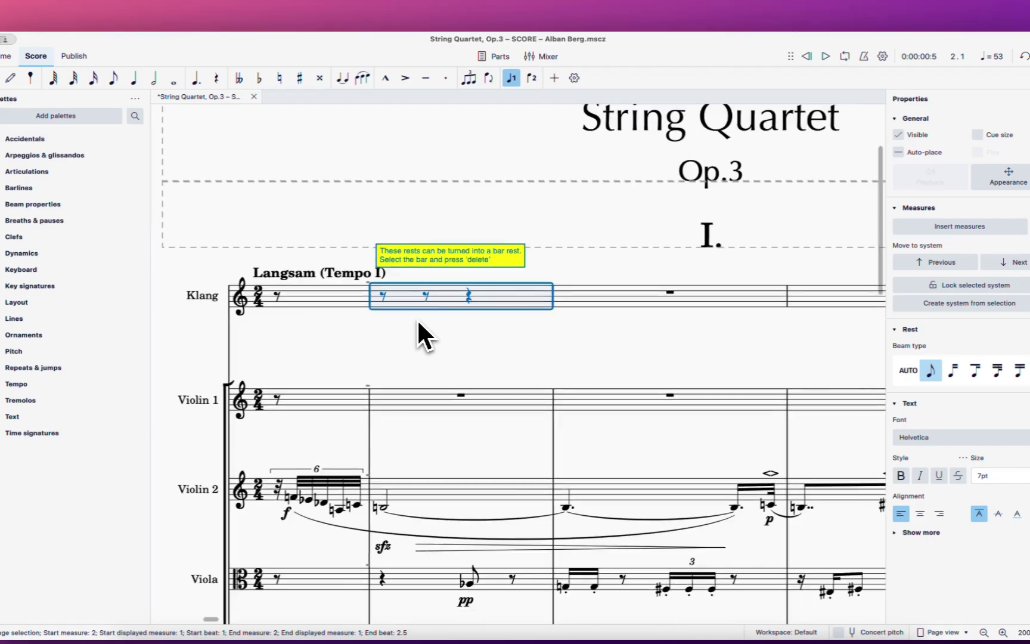
scroll(416, 319, "down", 8)
Move the overlapping 'This note should be beamed to the previous note' comment above Violin 2 in the second system upward, clear of its neighbour
left_click_drag(453, 323, 322, 290)
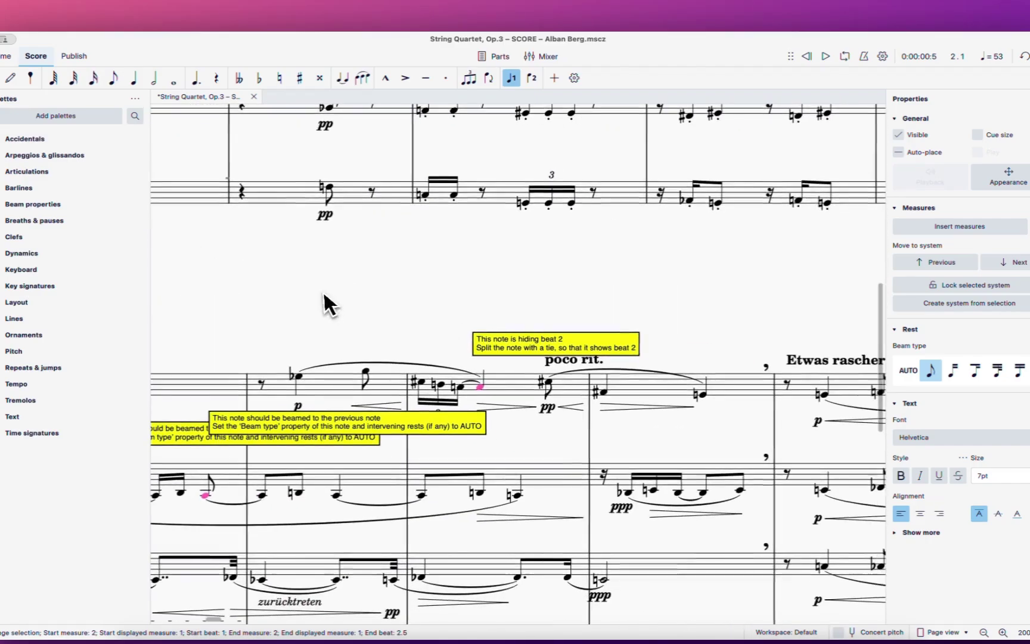
scroll(395, 329, "up", 3)
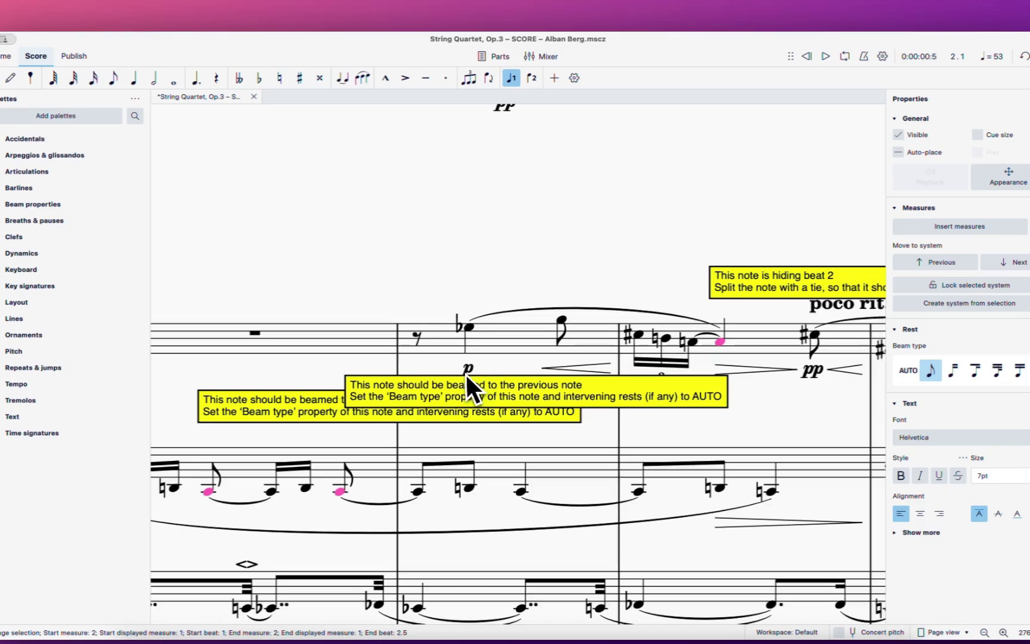
scroll(464, 372, "up", 1)
left_click_drag(508, 390, 533, 382)
left_click_drag(432, 283, 578, 185)
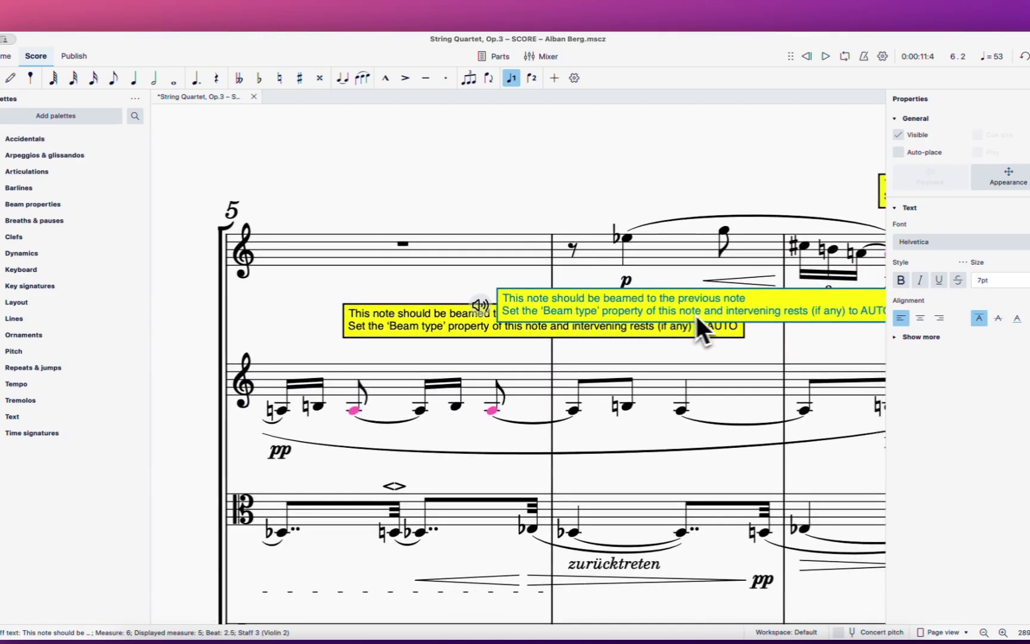
scroll(623, 288, "right", 5)
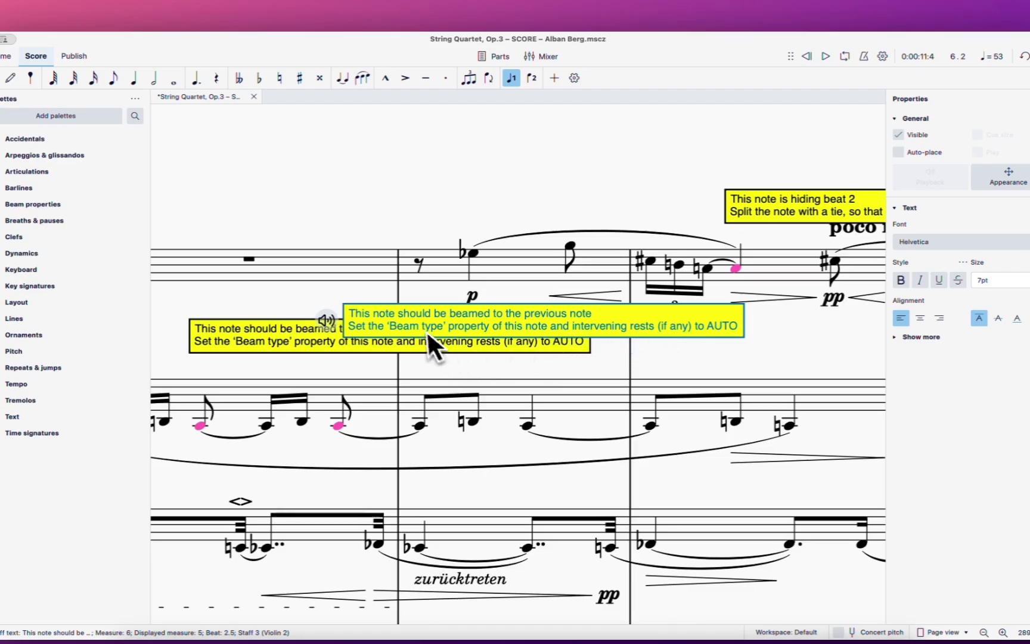
left_click_drag(427, 330, 414, 262)
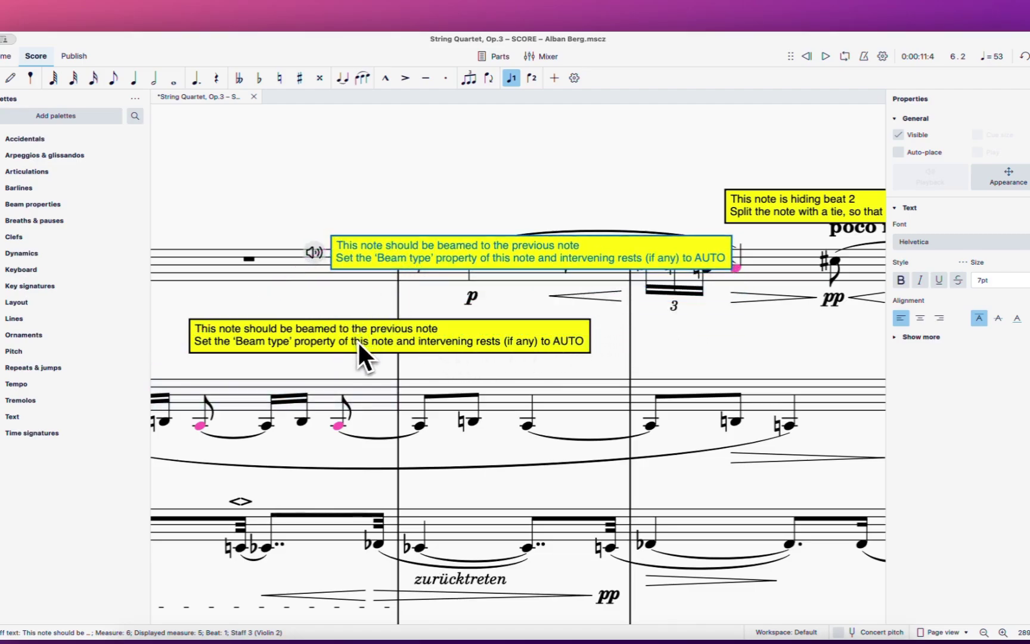
Compare the flagged Violin 2 beaming with the lower staves and examine the 'This note is hiding beat 2' comment near 'poco rit.'
scroll(536, 365, "down", 5)
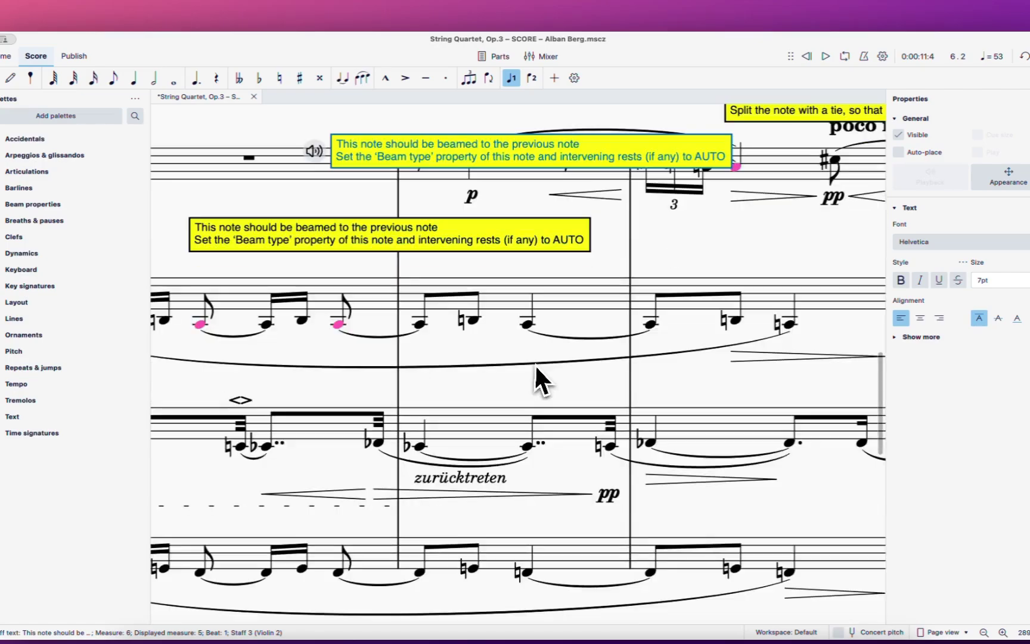
scroll(535, 366, "up", 4)
left_click_drag(766, 295, 318, 413)
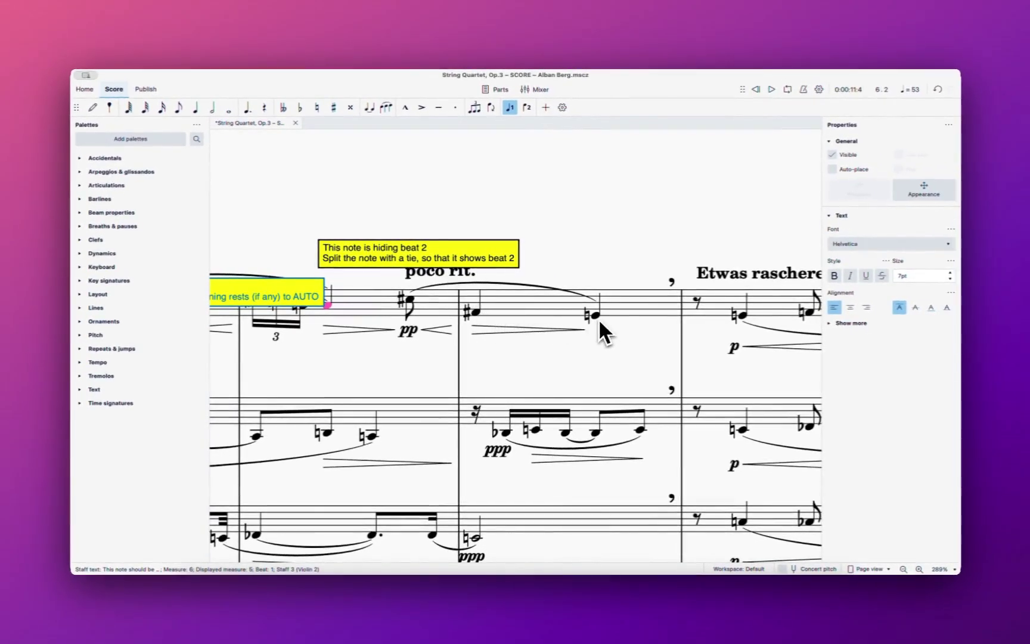
Review the remaining rhythmic notation comments through bar 22 and the 'Bewegte Viertel' passage, and return to bar 5
scroll(588, 334, "down", 2)
scroll(581, 332, "down", 1)
left_click_drag(641, 258, 294, 259)
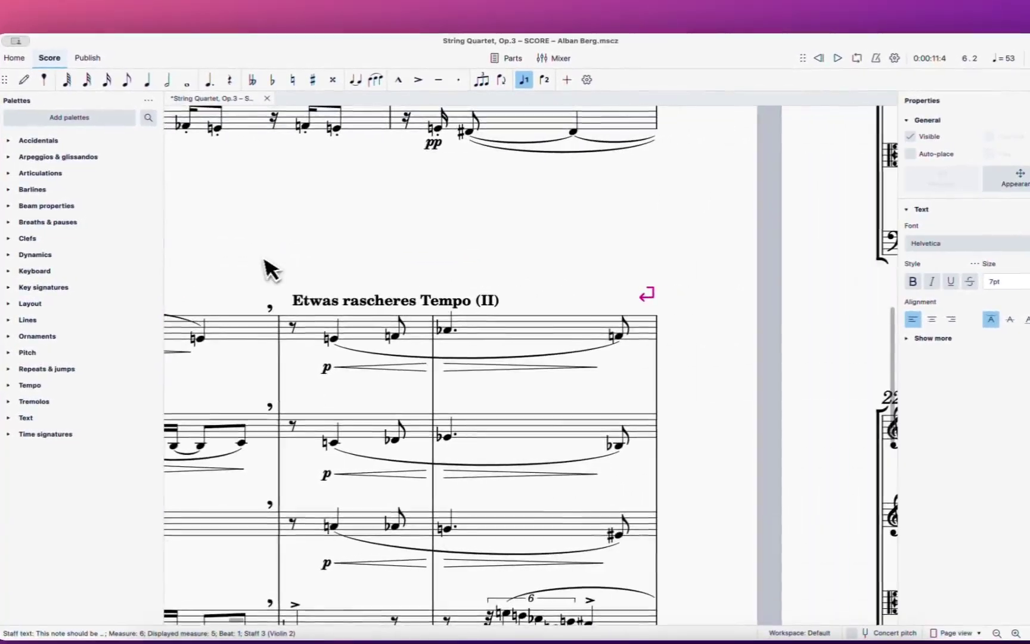
scroll(417, 309, "down", 2)
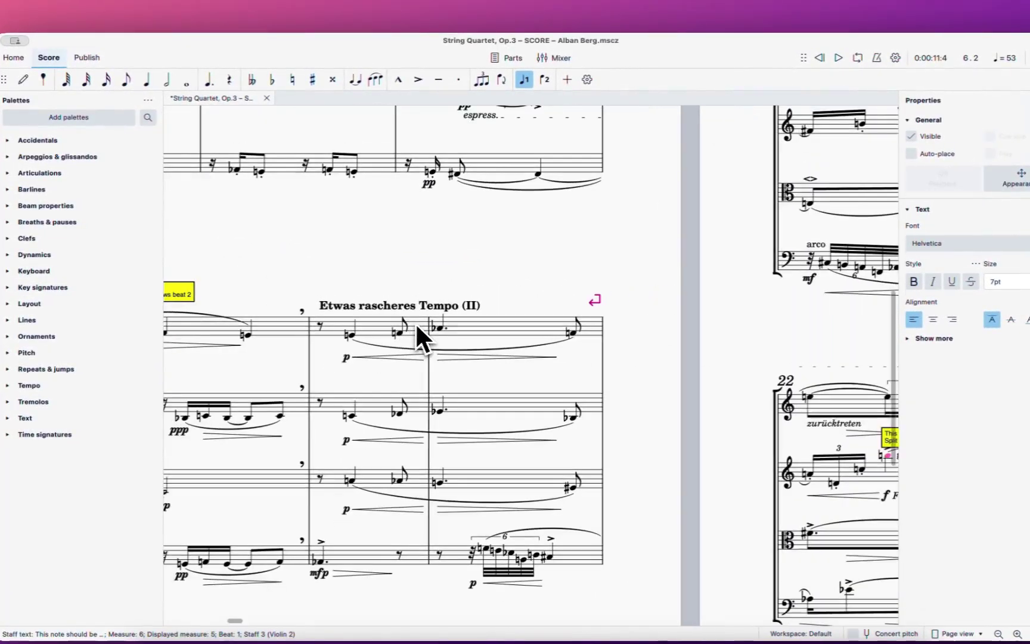
left_click_drag(706, 349, 294, 272)
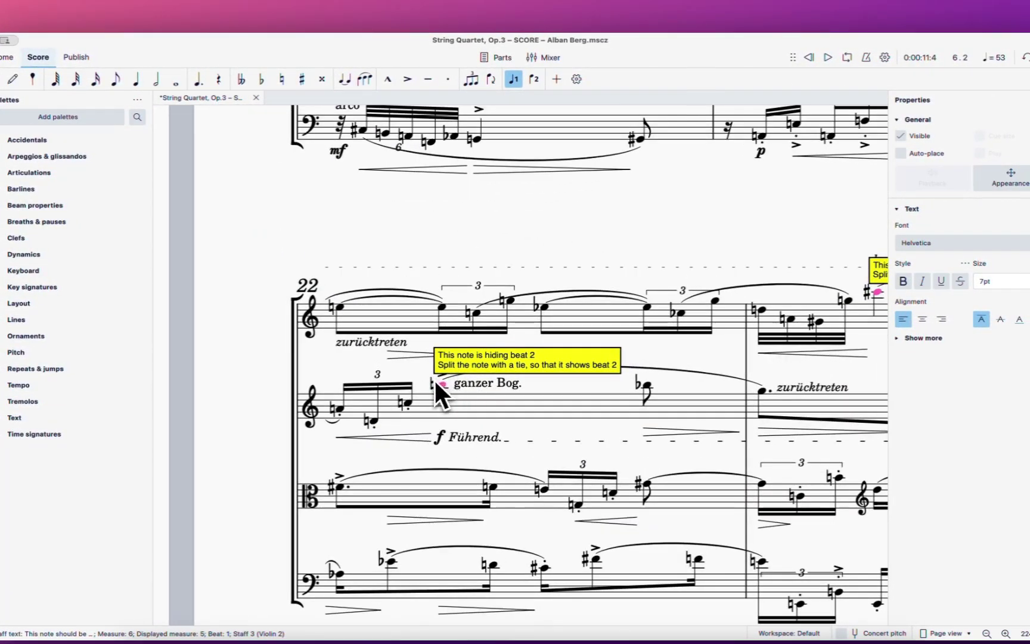
scroll(499, 370, "up", 2)
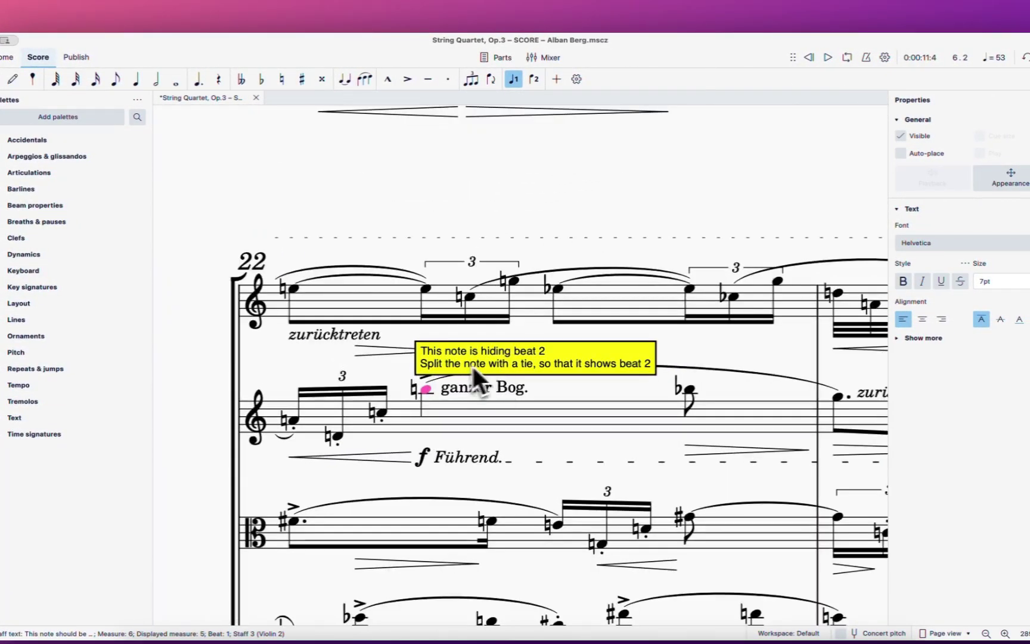
left_click_drag(584, 236, 218, 343)
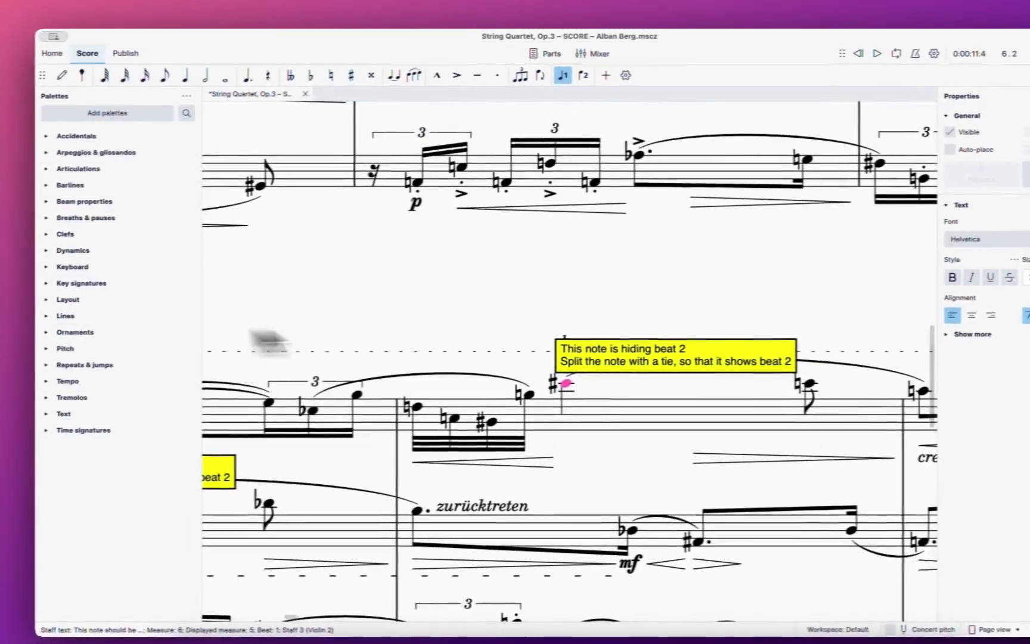
scroll(543, 325, "down", 5)
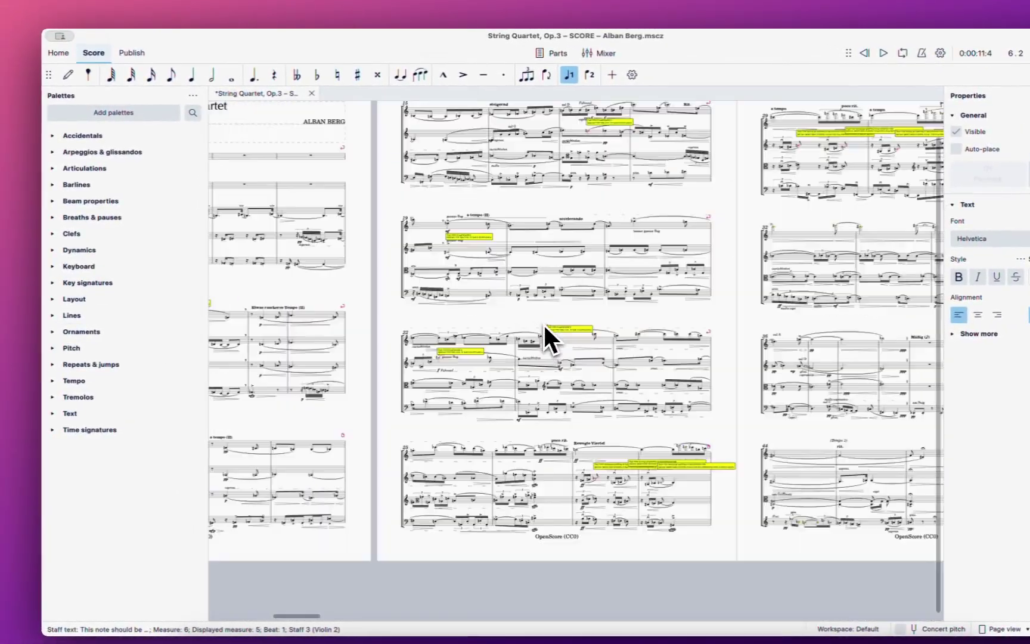
scroll(542, 325, "up", 3)
scroll(543, 322, "down", 5)
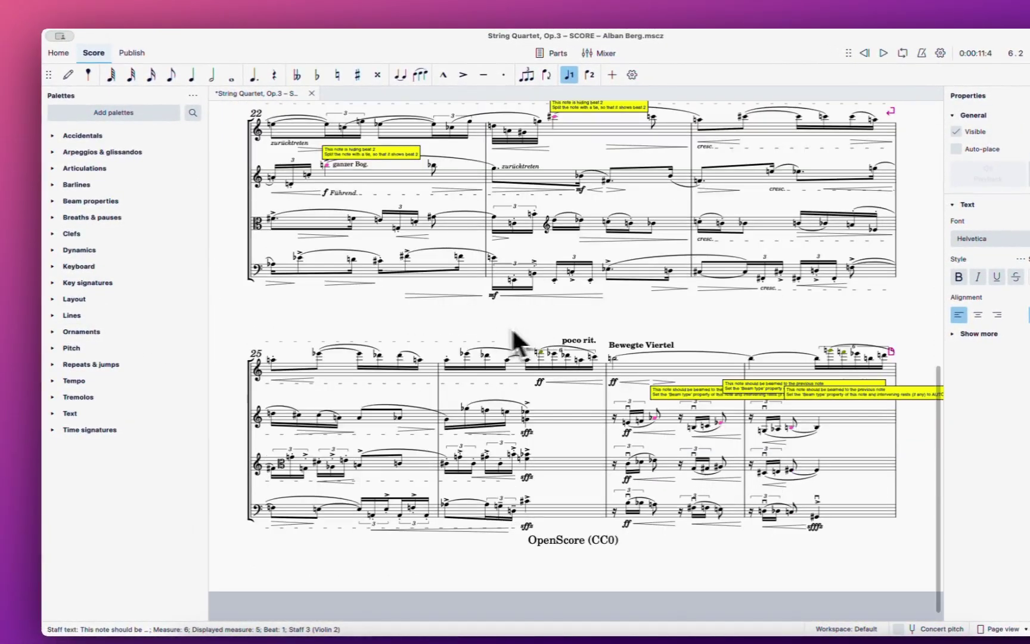
scroll(512, 331, "left", 2)
left_click_drag(501, 331, 738, 433)
left_click_drag(405, 398, 774, 423)
left_click_drag(471, 416, 539, 435)
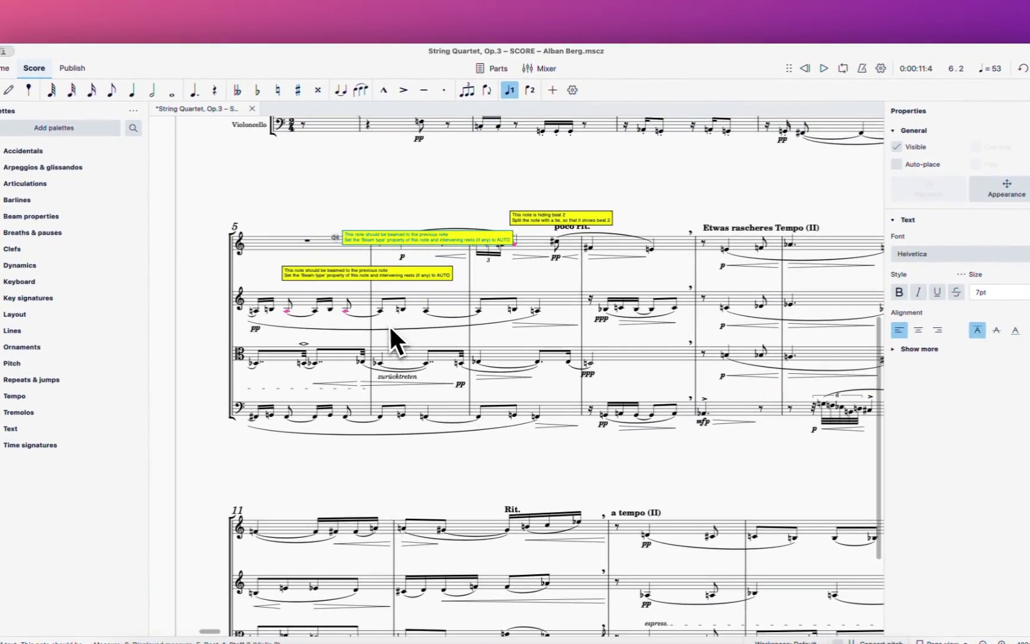
Run the MN Delete Comments and Highlights plugin and inspect the cleaned notation on the first music page
left_click(275, 35)
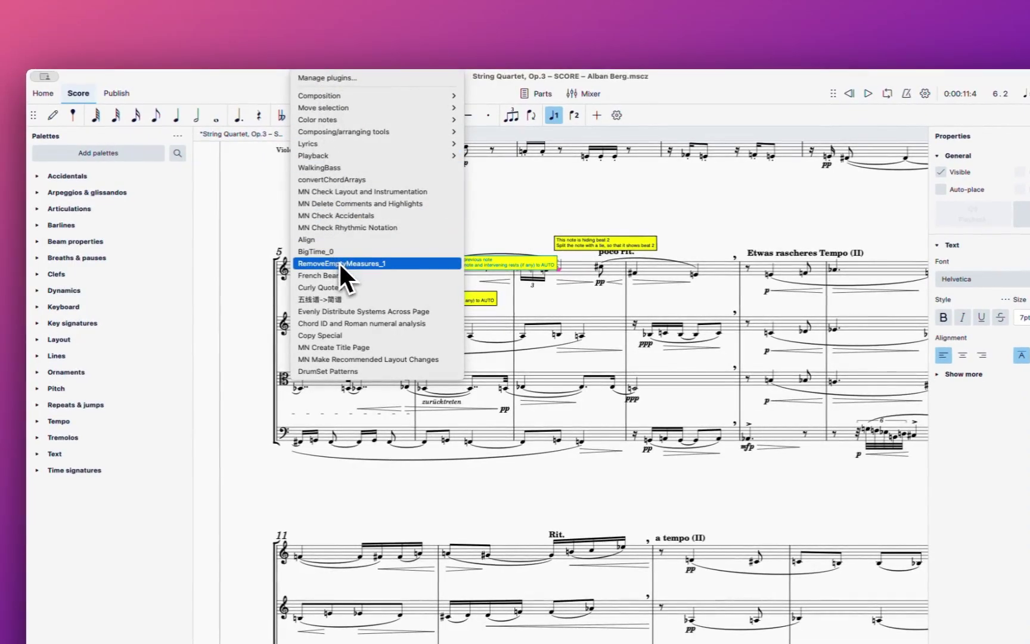
left_click(354, 206)
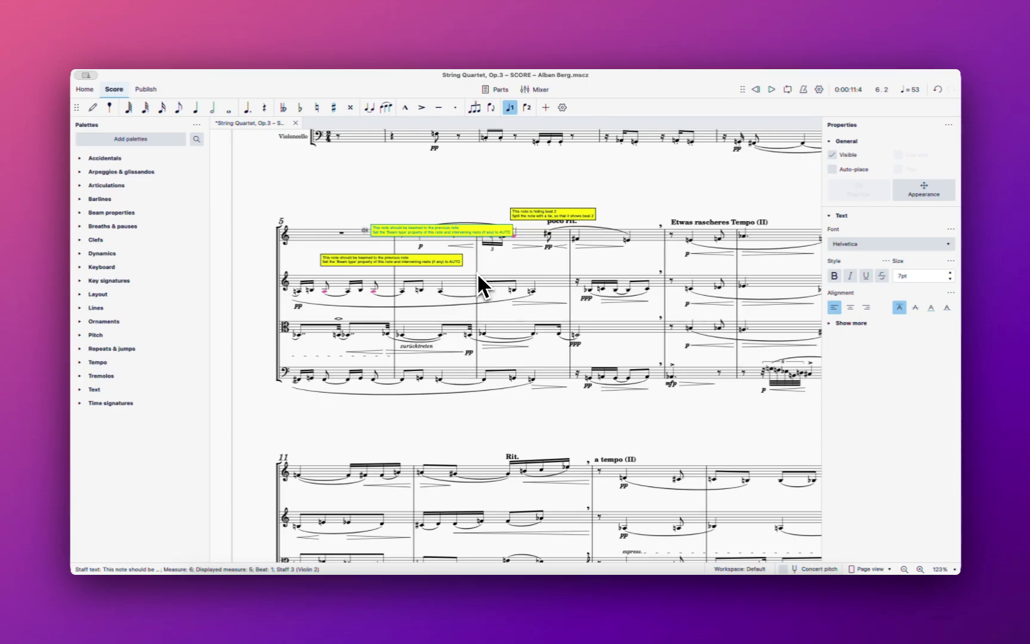
scroll(477, 273, "up", 3)
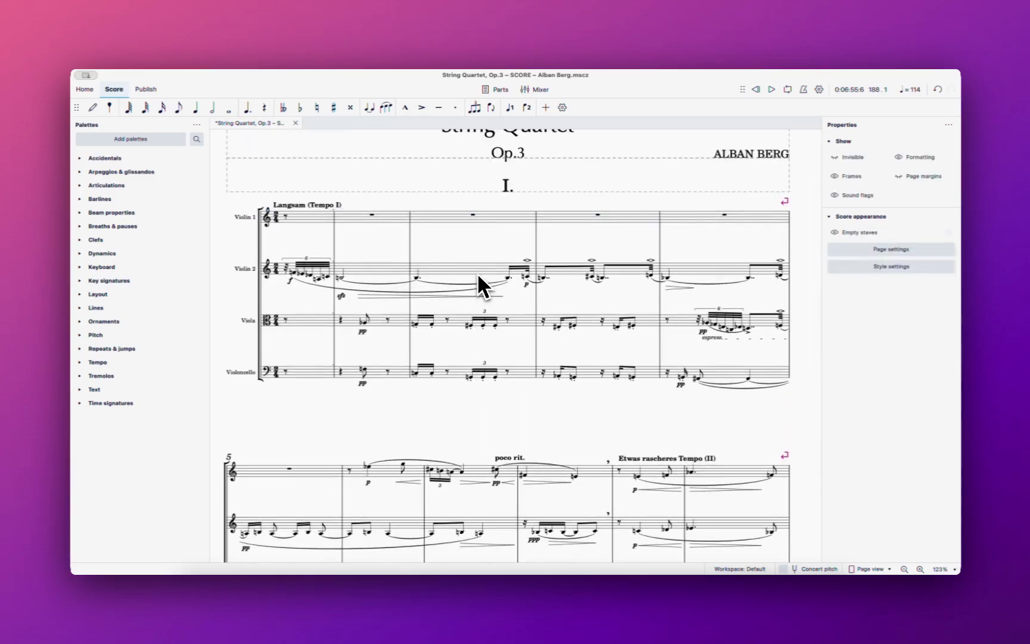
scroll(477, 273, "down", 1)
Look through the installed plugins, including the Composing/arranging tools and Move selection groups
left_click(315, 65)
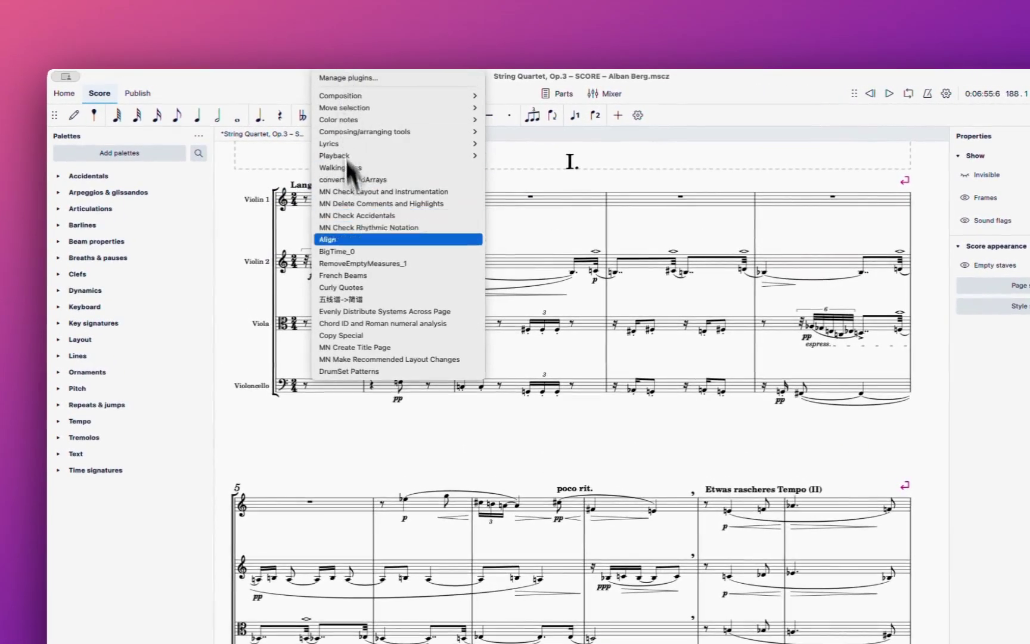
mouse_move(400, 110)
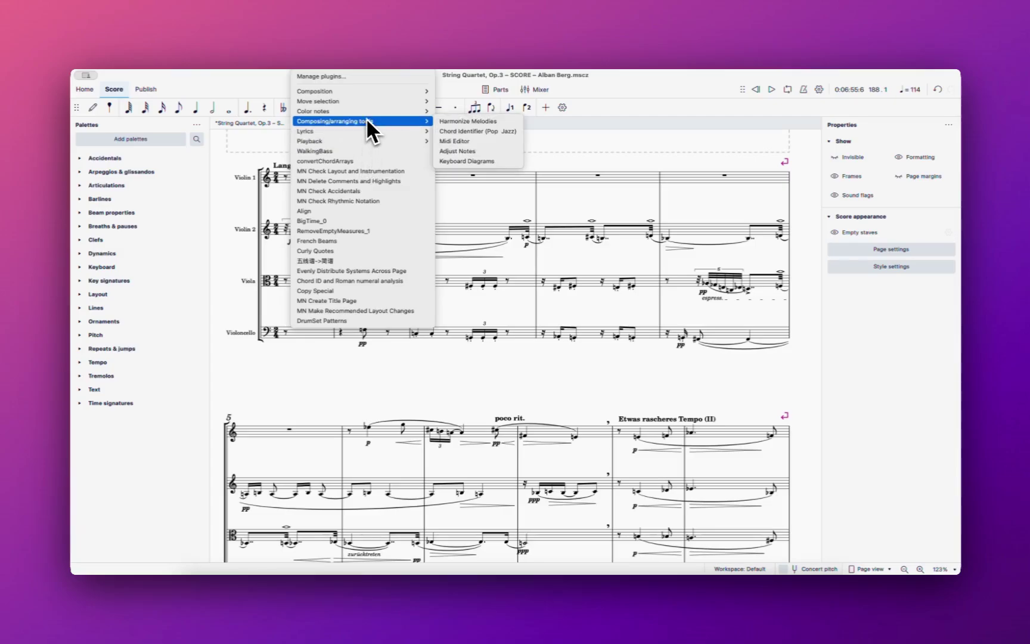
mouse_move(362, 102)
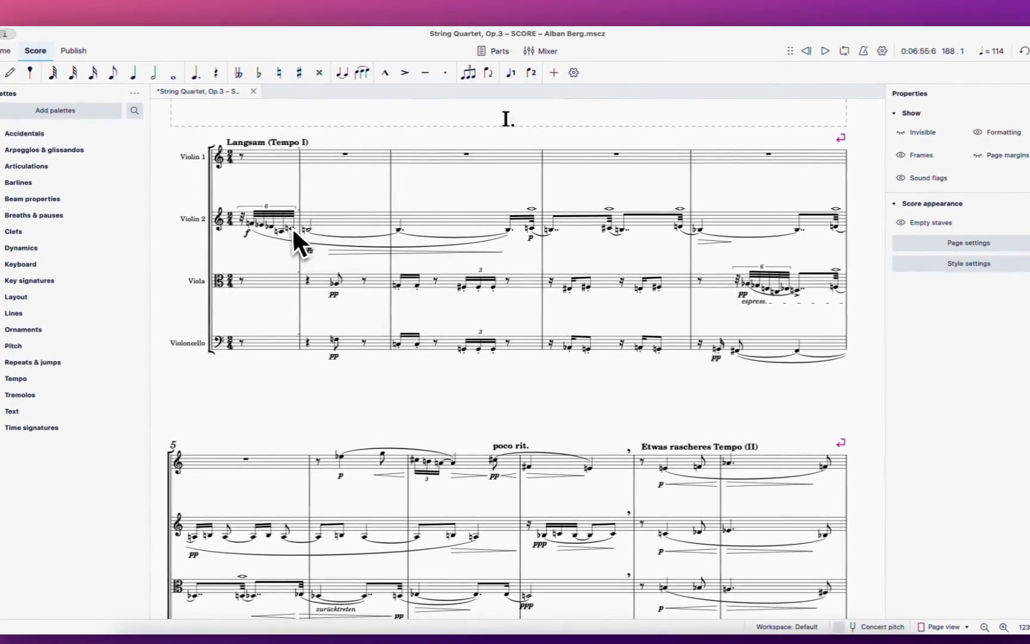
Try the Move to Staff Above plugin on the first system's entire Violin 2 passage, and undo the move
left_click(298, 228)
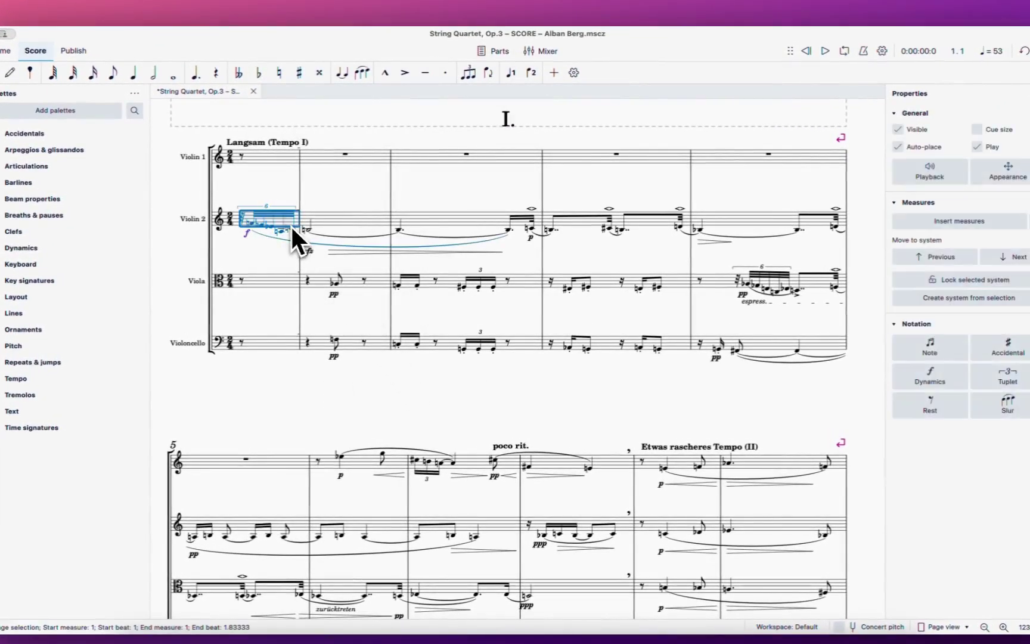
left_click(769, 218, "shift")
left_click(278, 19)
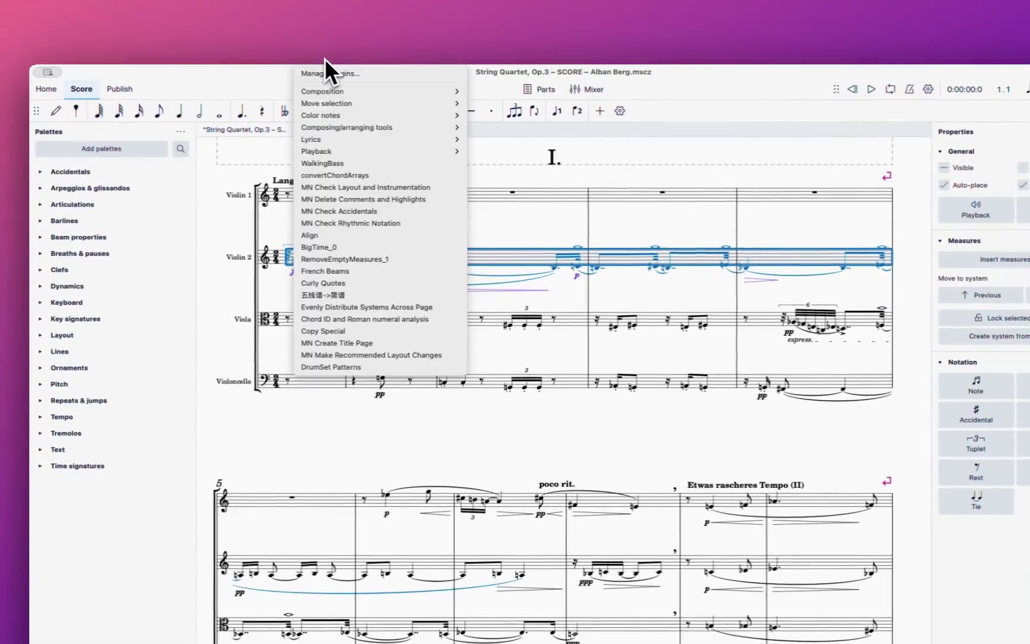
mouse_move(338, 99)
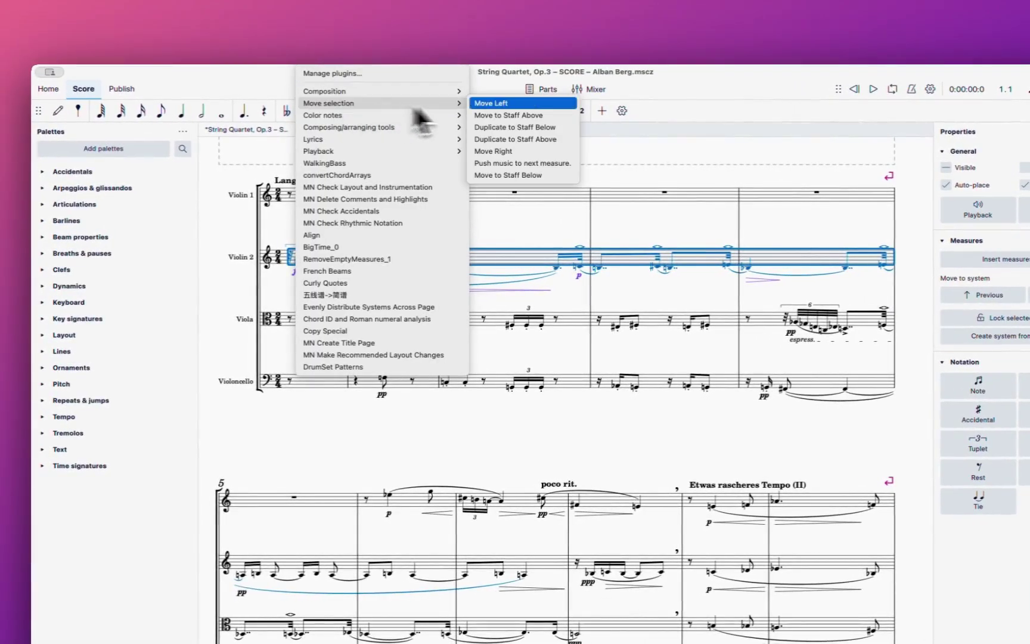
left_click(501, 117)
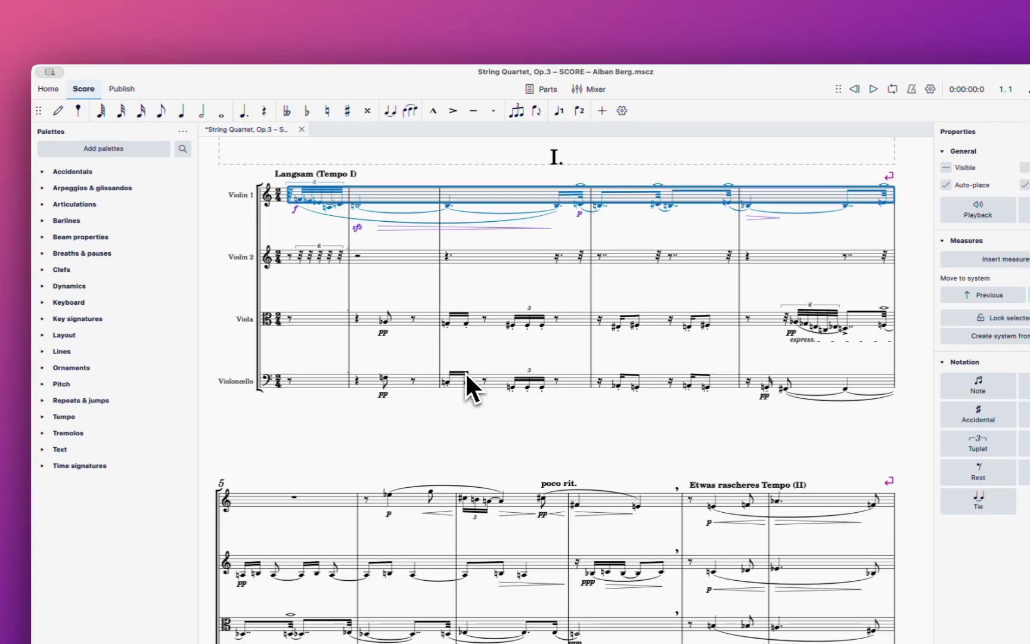
left_click(445, 438)
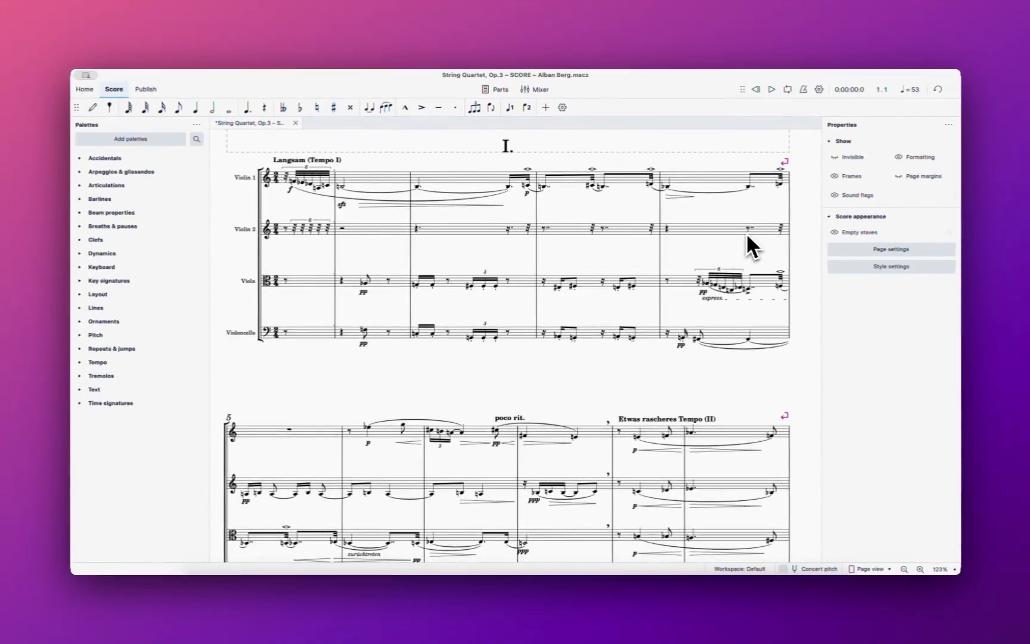
key("super+z")
Copy the first system's selected Violin 2 passage to the Violin 1 staff with the Duplicate to Staff Above plugin
left_click(310, 58)
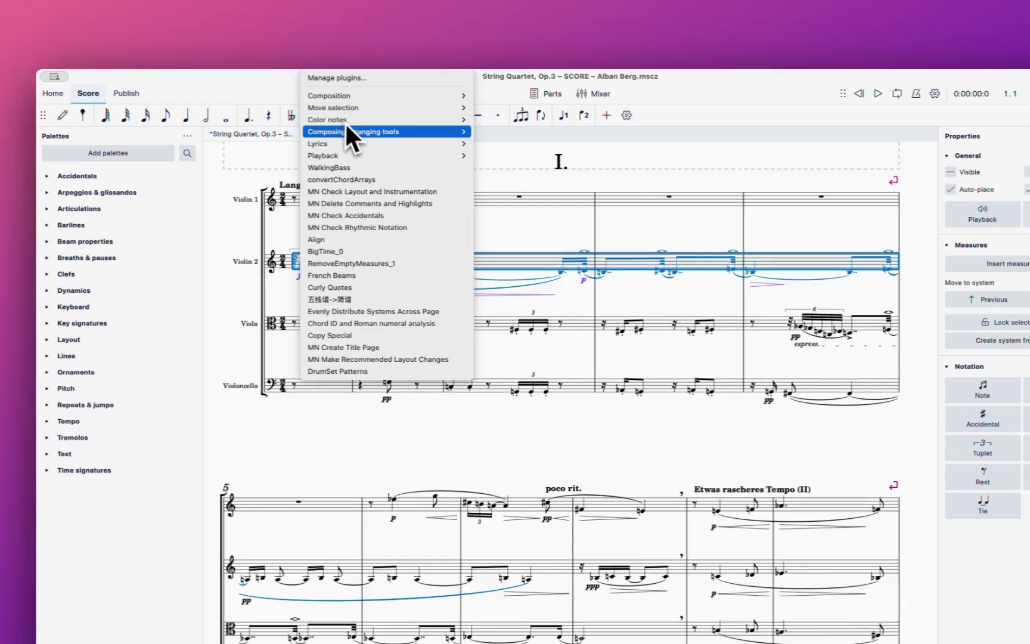
mouse_move(331, 102)
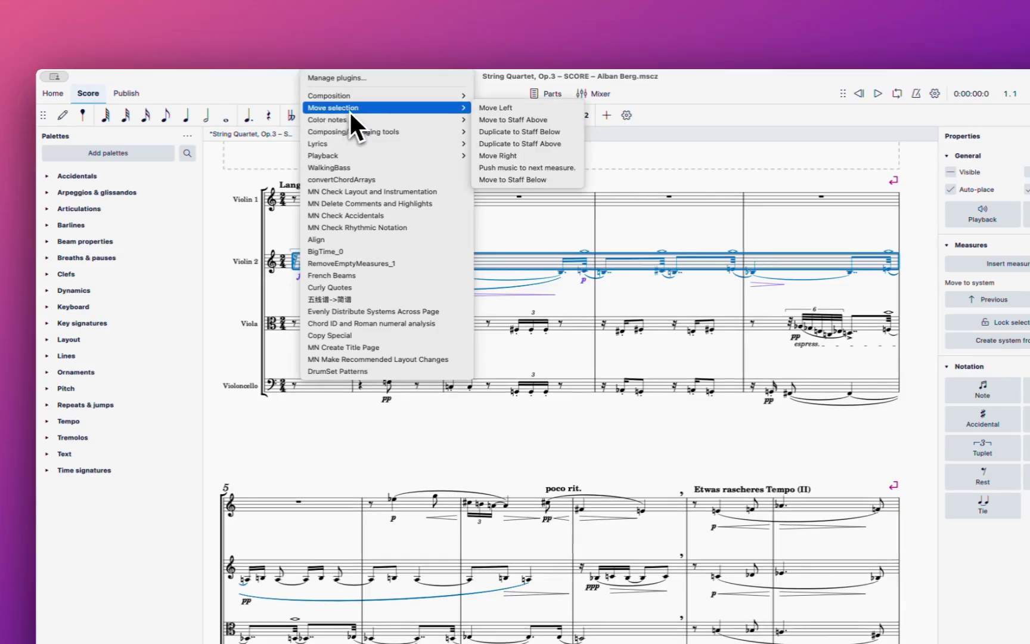
left_click(511, 143)
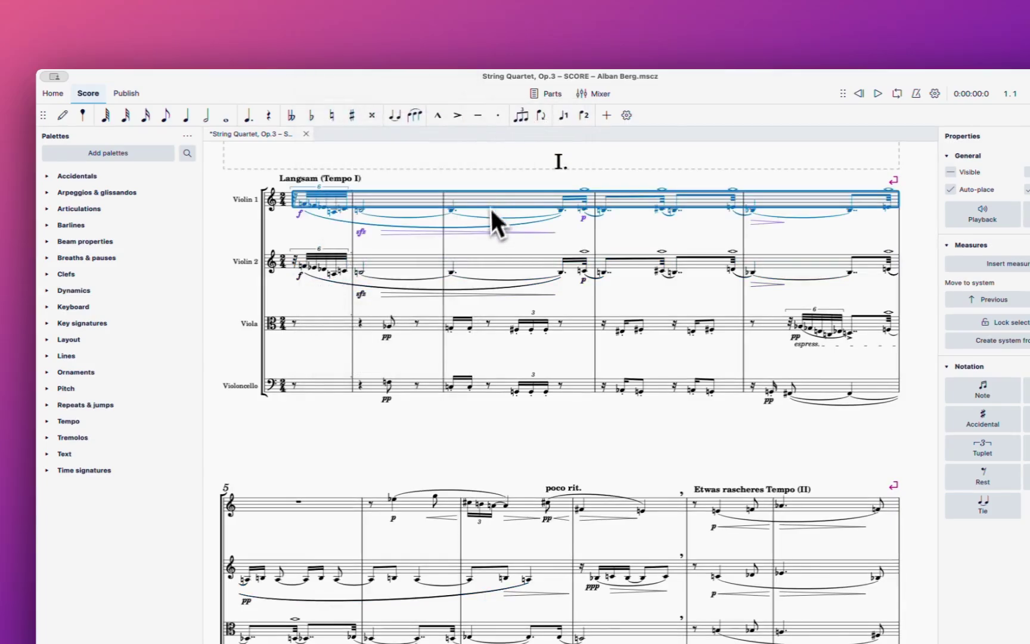
key("Escape")
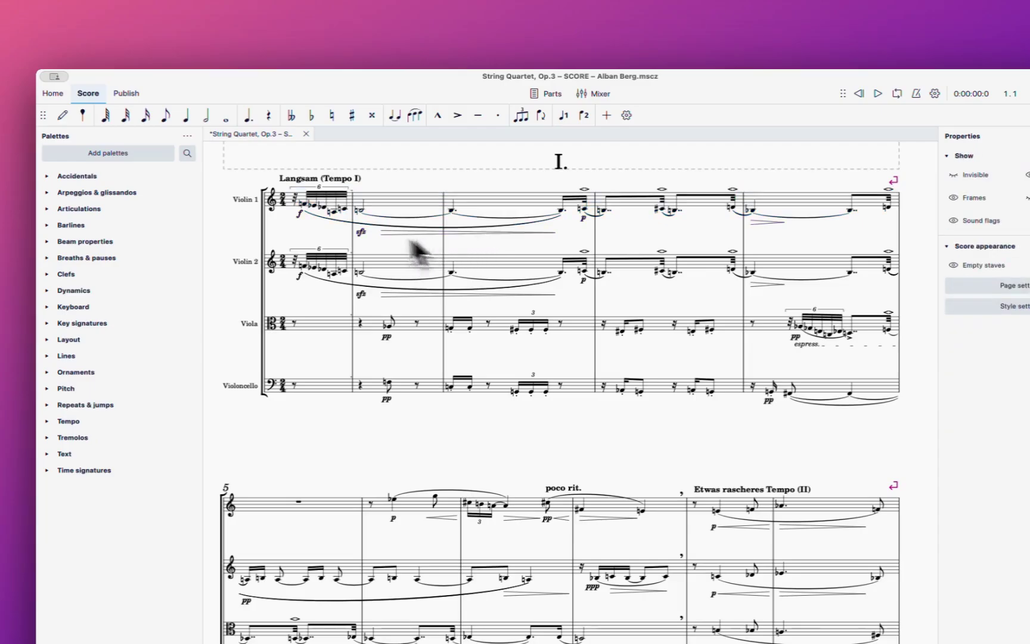
Play back the duplicated passage from the first Violin 1 note, stop the playback, and undo the duplication
left_click(305, 205)
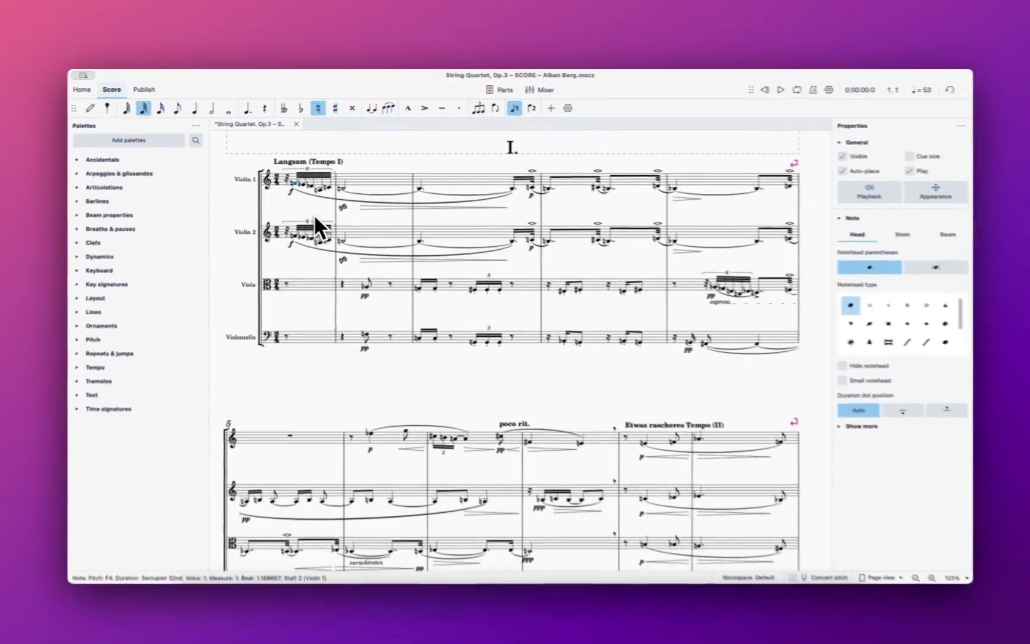
key("XF86AudioRaiseVolume")
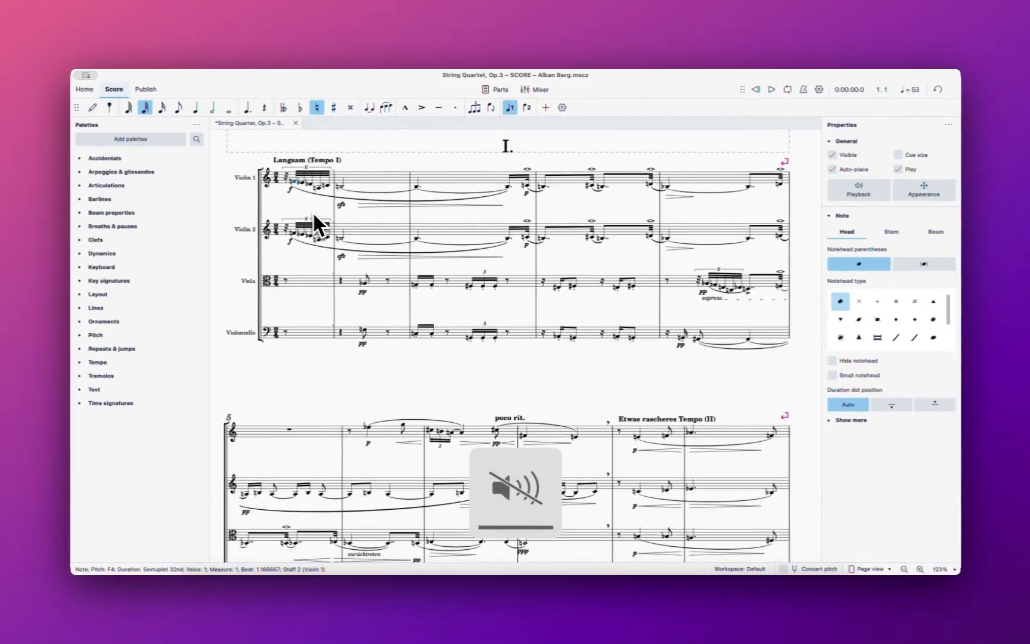
key("space")
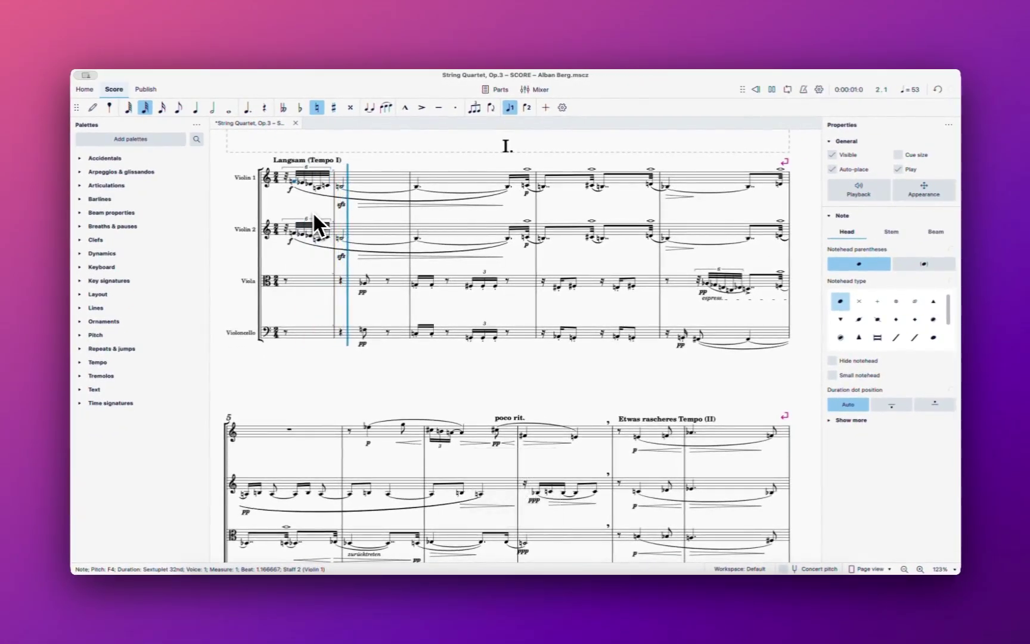
key("XF86AudioMute")
key("XF86AudioMute")
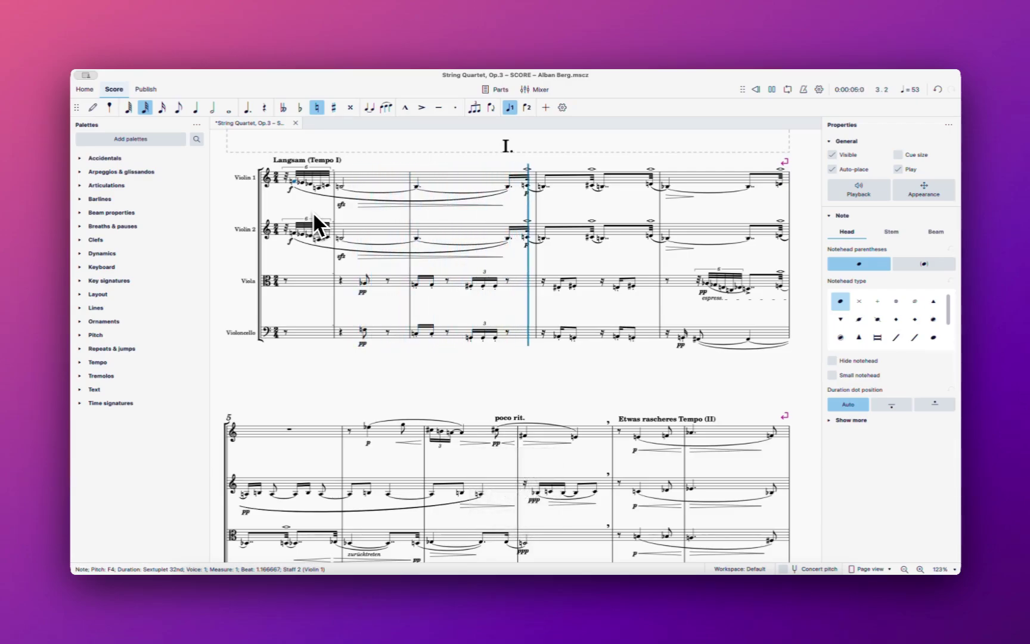
key("space")
key("super+z")
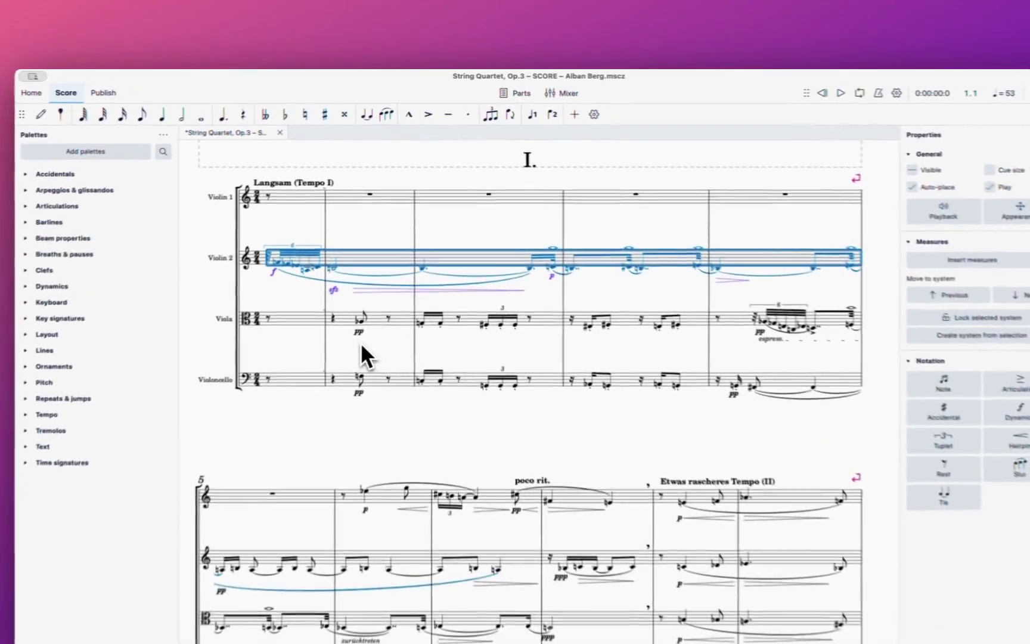
Try the Push music to next measure plugin on the Viola's measures 1 and 2, and undo the push
left_click(364, 301)
double_click(379, 284)
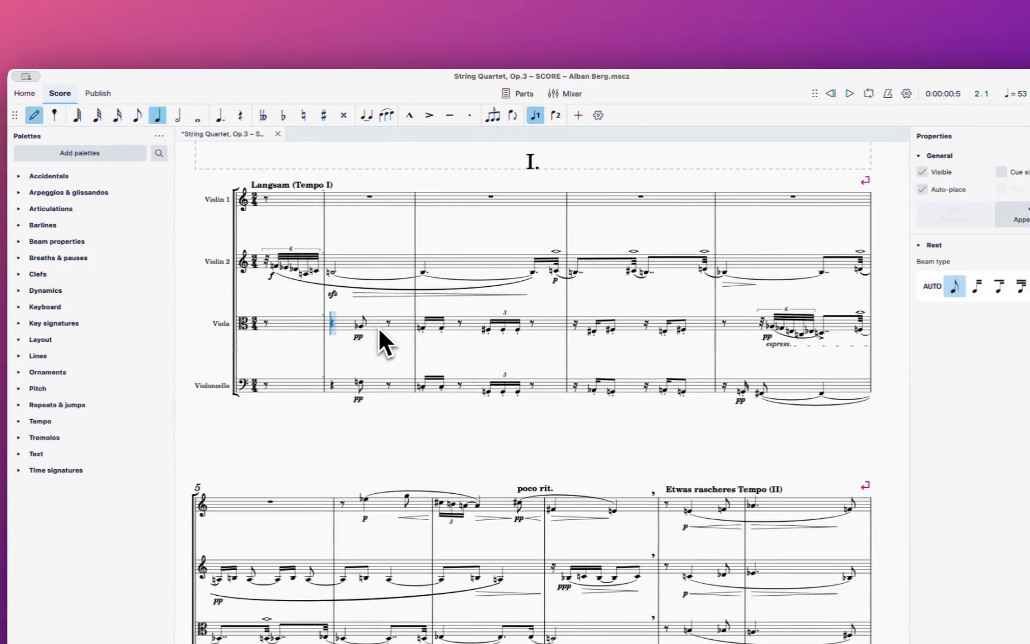
key("Escape")
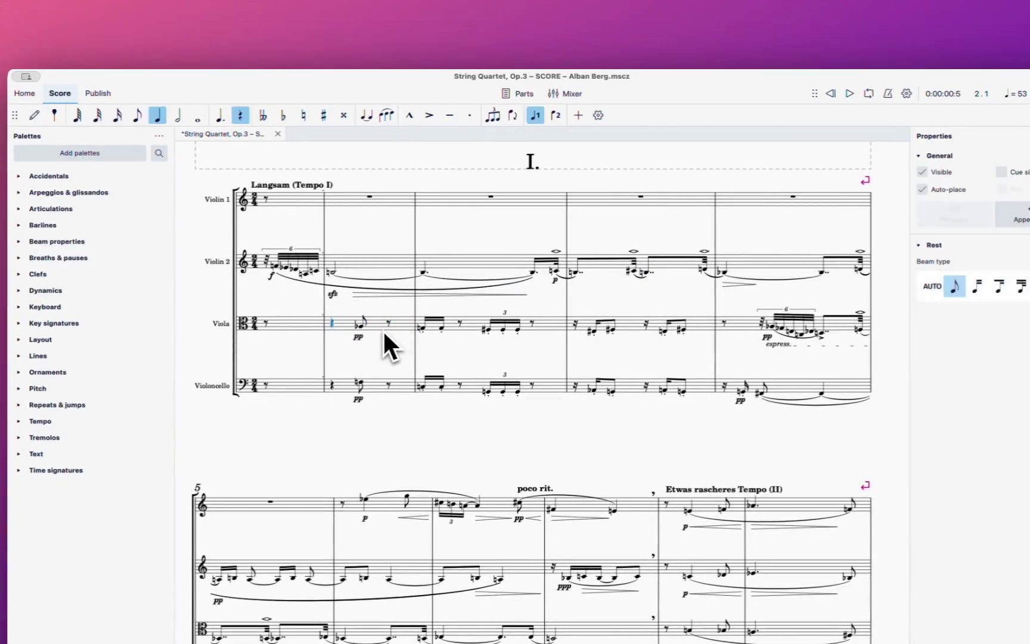
left_click(384, 332)
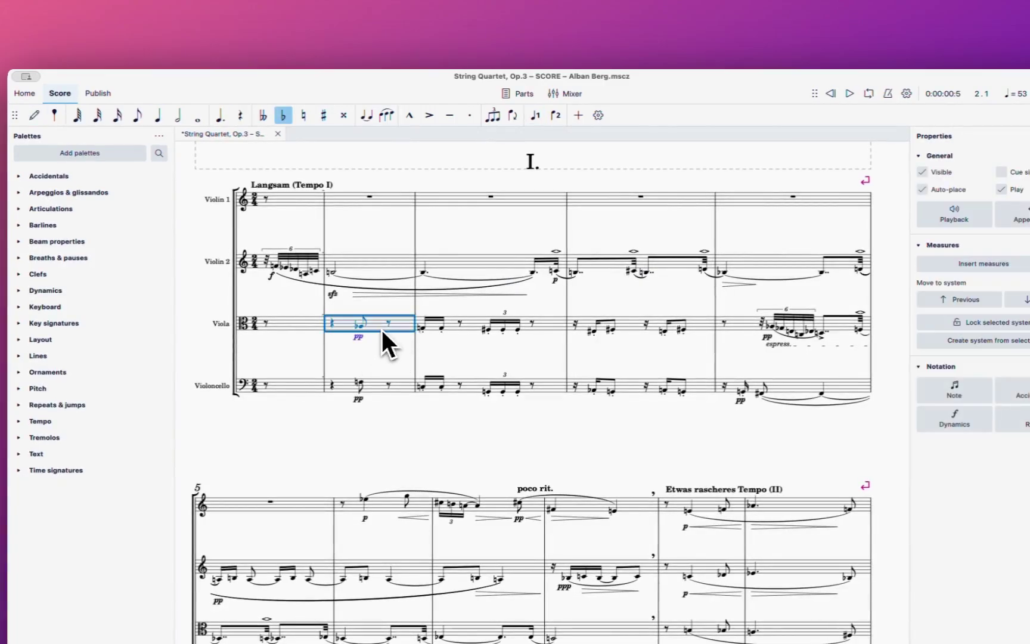
left_click(550, 324, "shift")
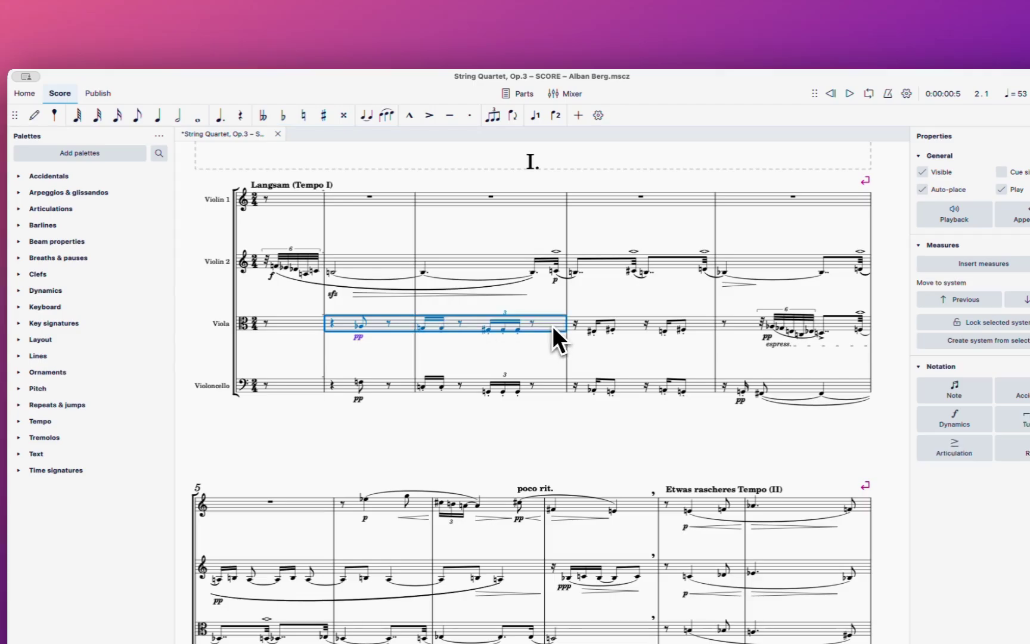
left_click(307, 65)
mouse_move(391, 107)
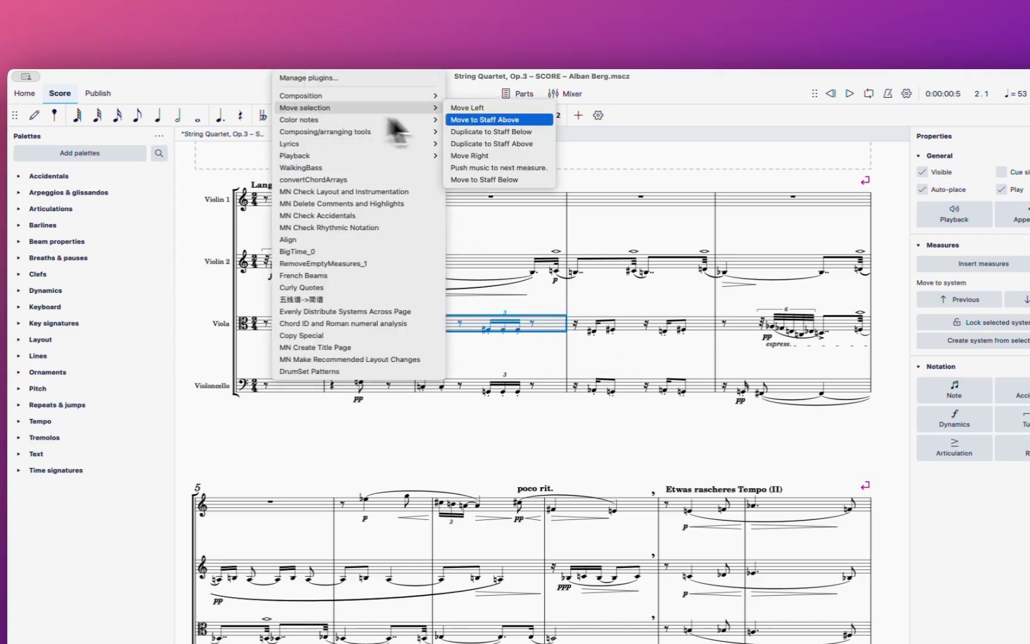
left_click(502, 169)
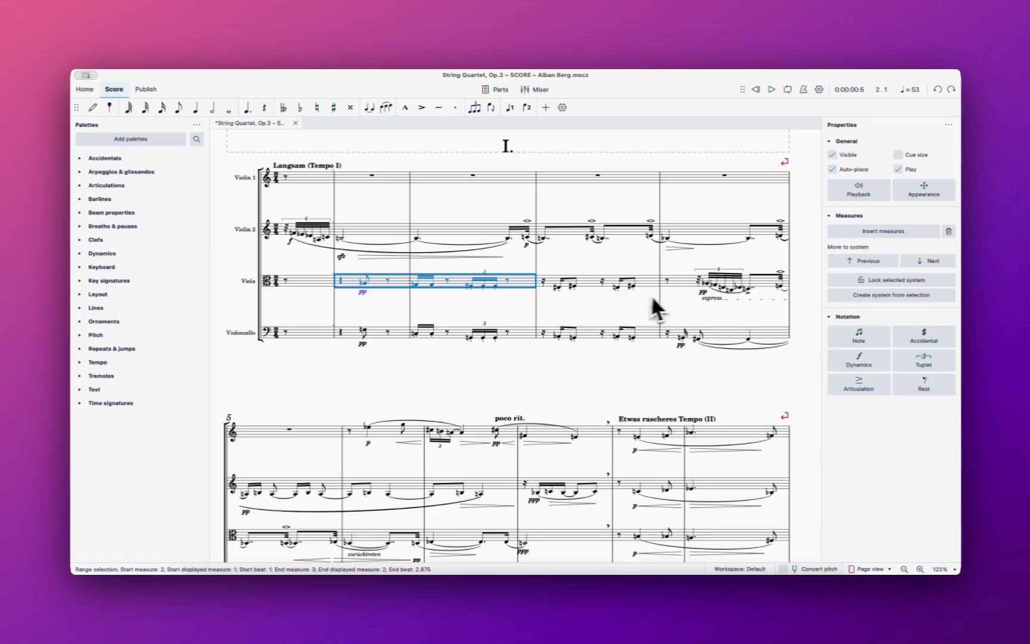
key("super+shift+z")
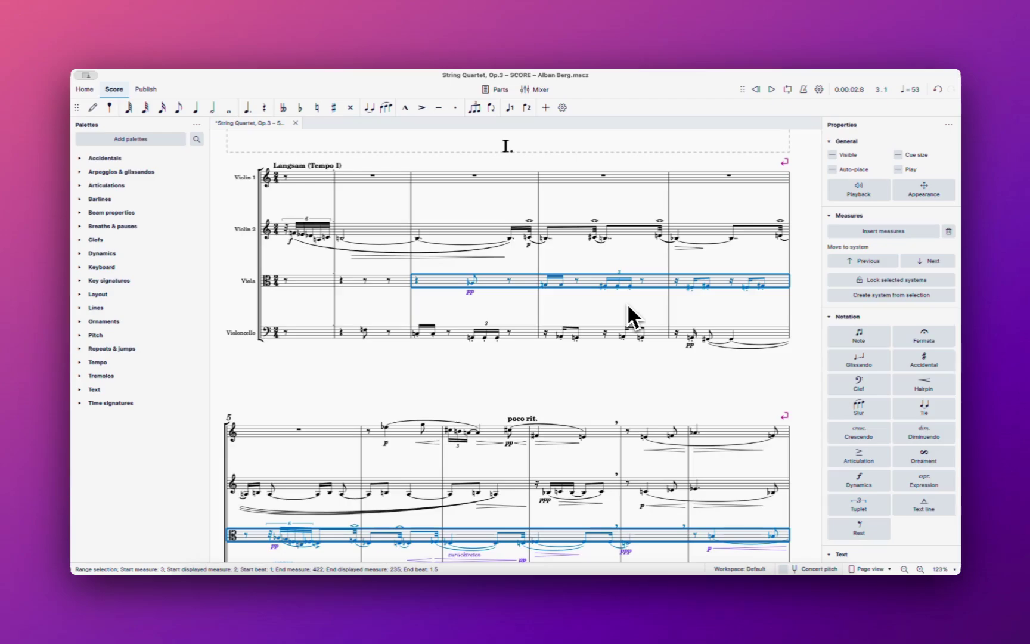
key("ctrl+z")
key("Escape")
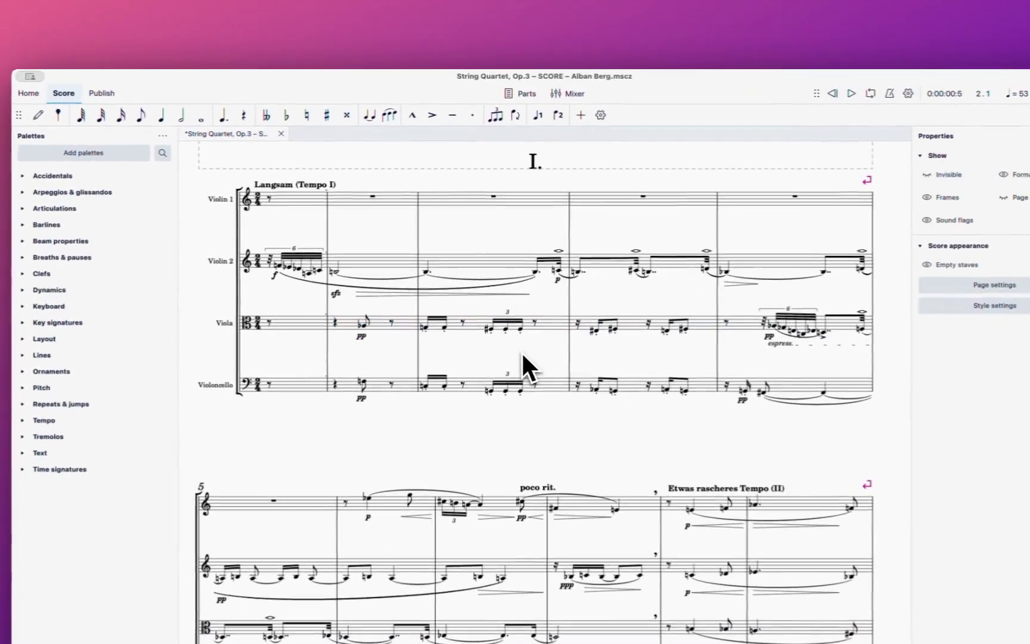
Try the Move Left plugin on the Viola's measure 1 in the first system, and undo the move
left_click(298, 61)
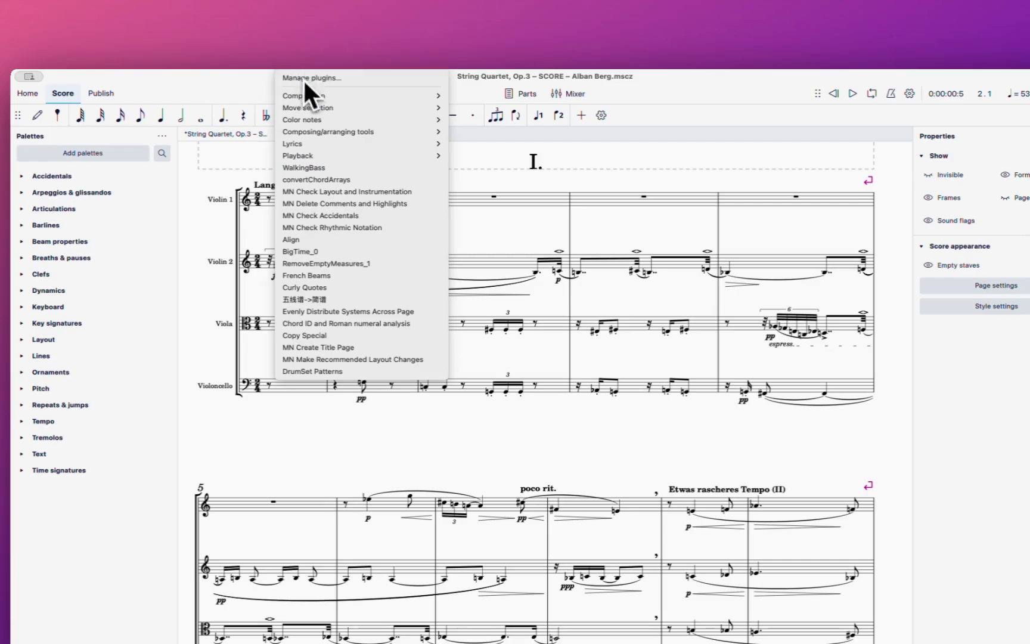
mouse_move(316, 108)
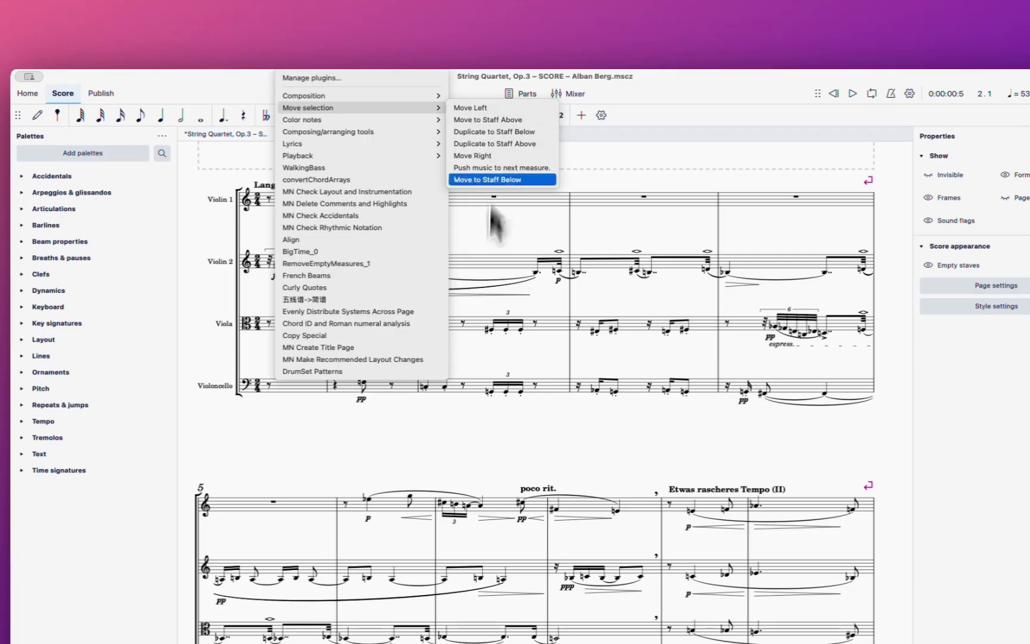
left_click(488, 179)
left_click(401, 329)
left_click(285, 56)
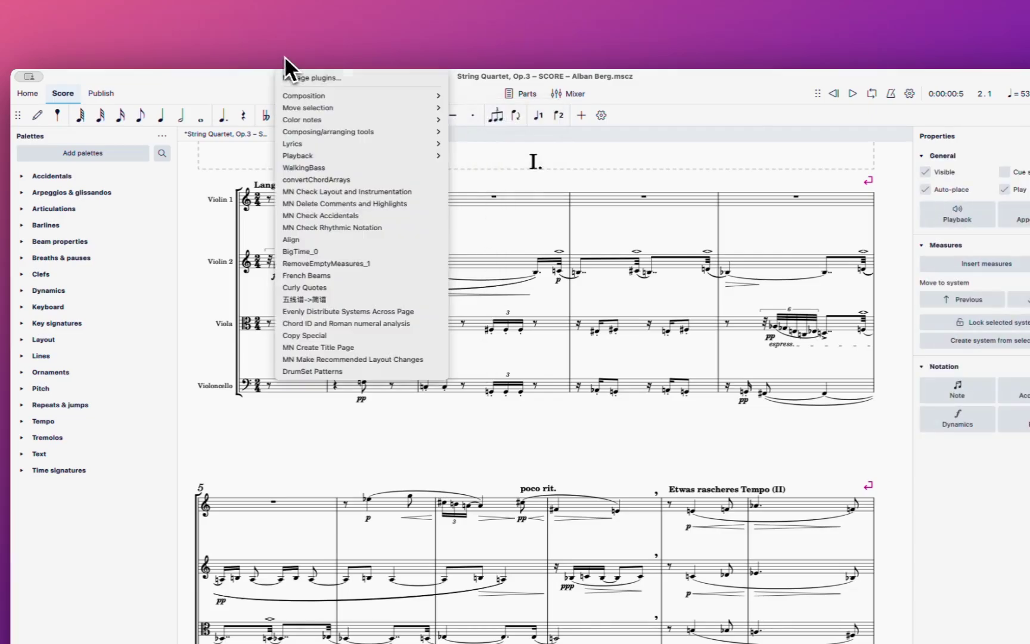
left_click(488, 113)
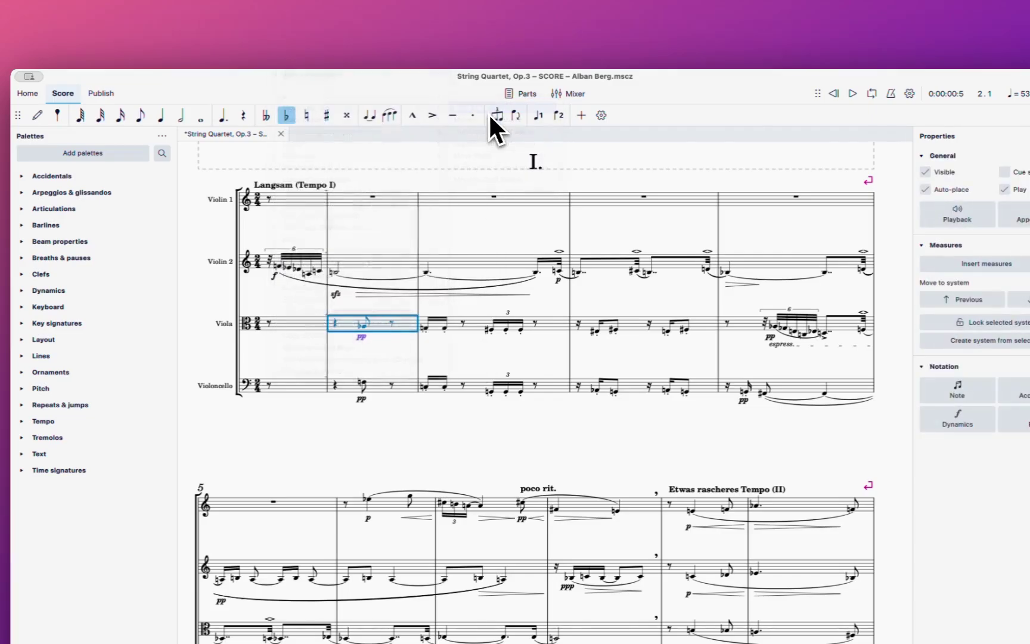
left_click(416, 352)
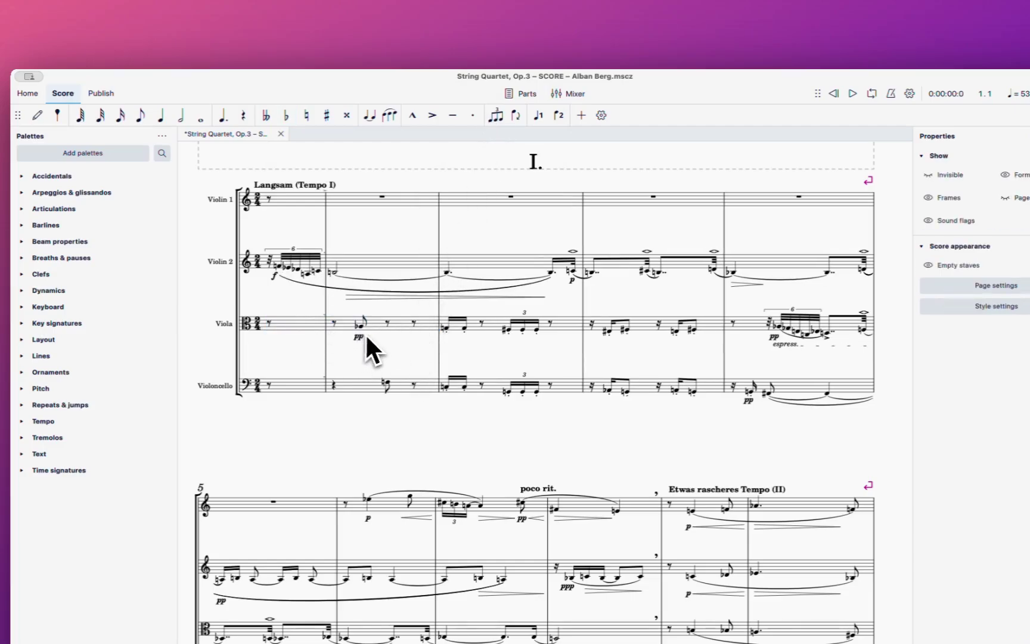
Look through the installed plugins, including the Composition group, Composing/arranging tools and RemoveEmptyMeasures_1
left_click(364, 331)
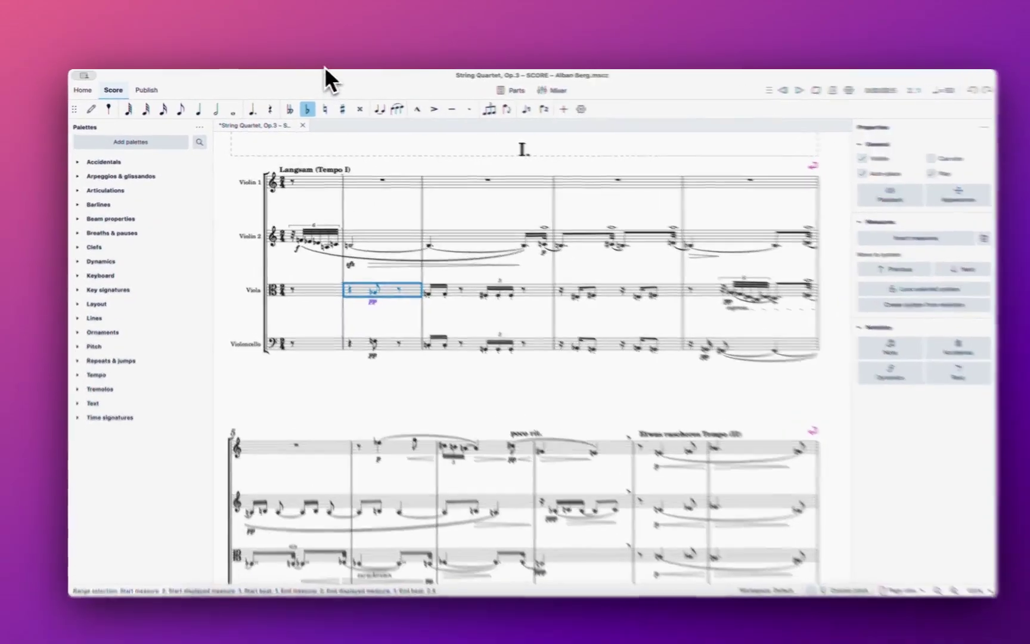
left_click(315, 63)
mouse_move(325, 92)
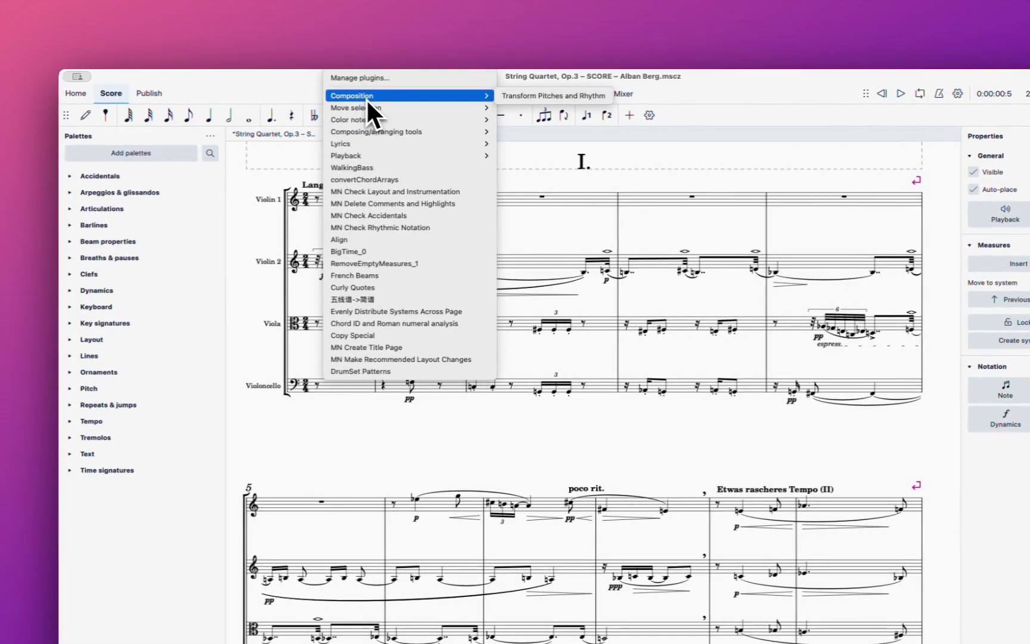
mouse_move(375, 132)
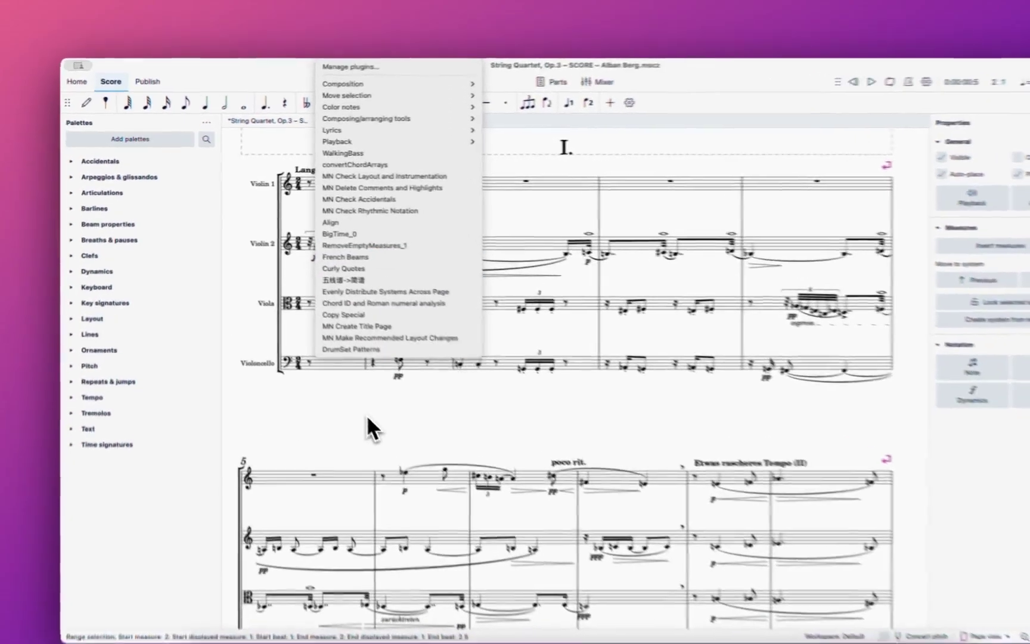
left_click(366, 414)
Run the RemoveEmptyMeasures_1 plugin on the entire score and check the first pages
key("super+a")
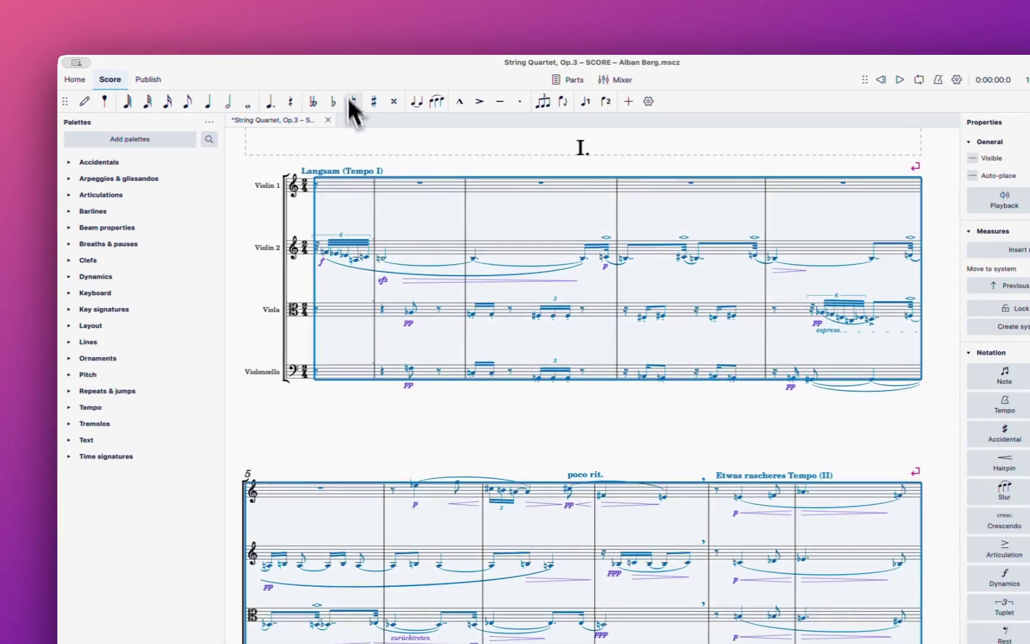
left_click(332, 48)
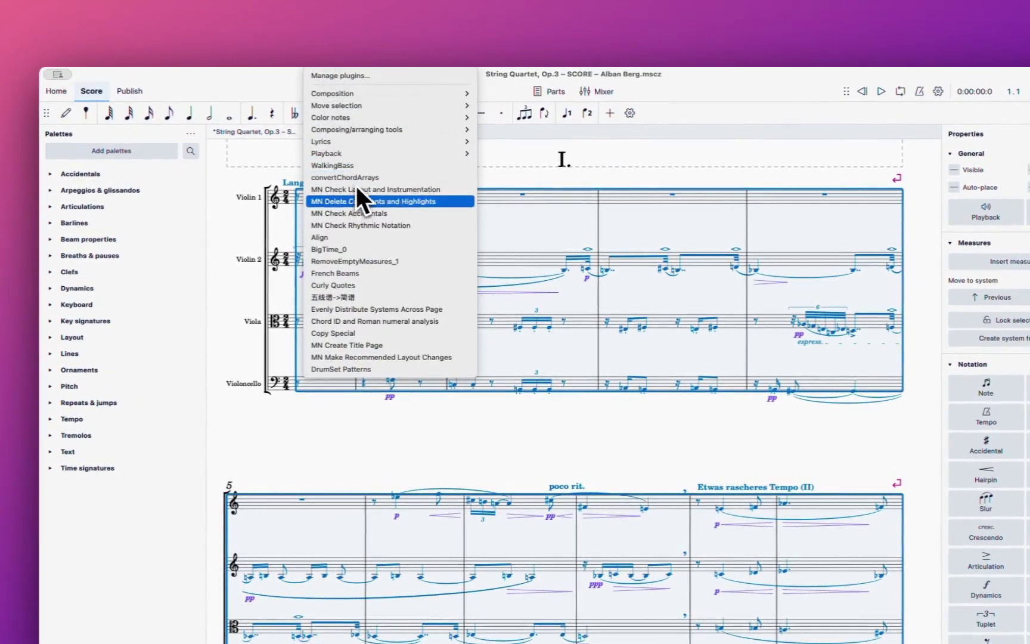
left_click(360, 261)
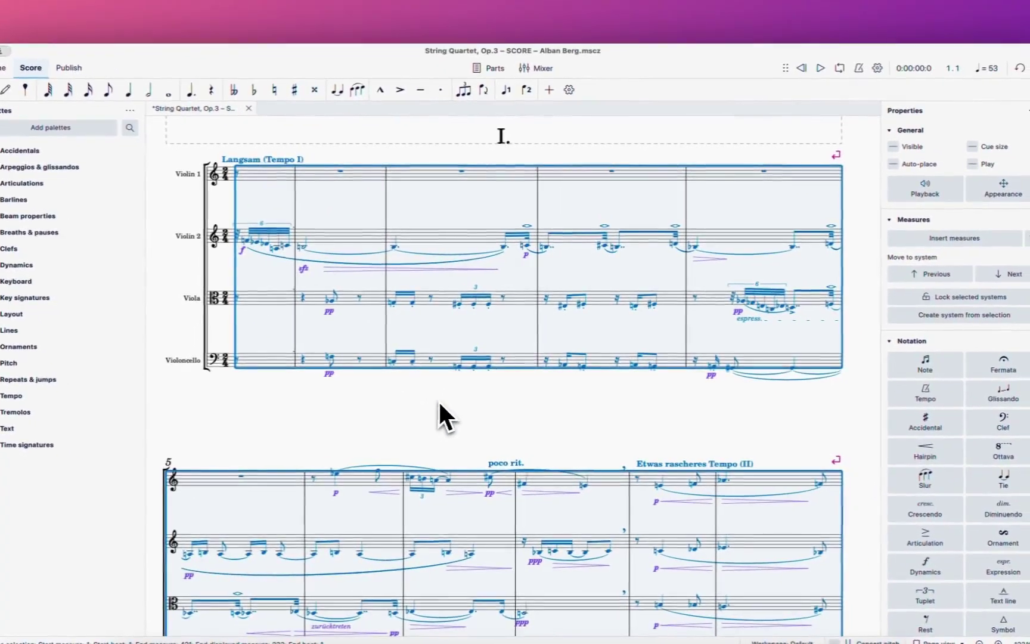
left_click_drag(529, 408, 389, 400)
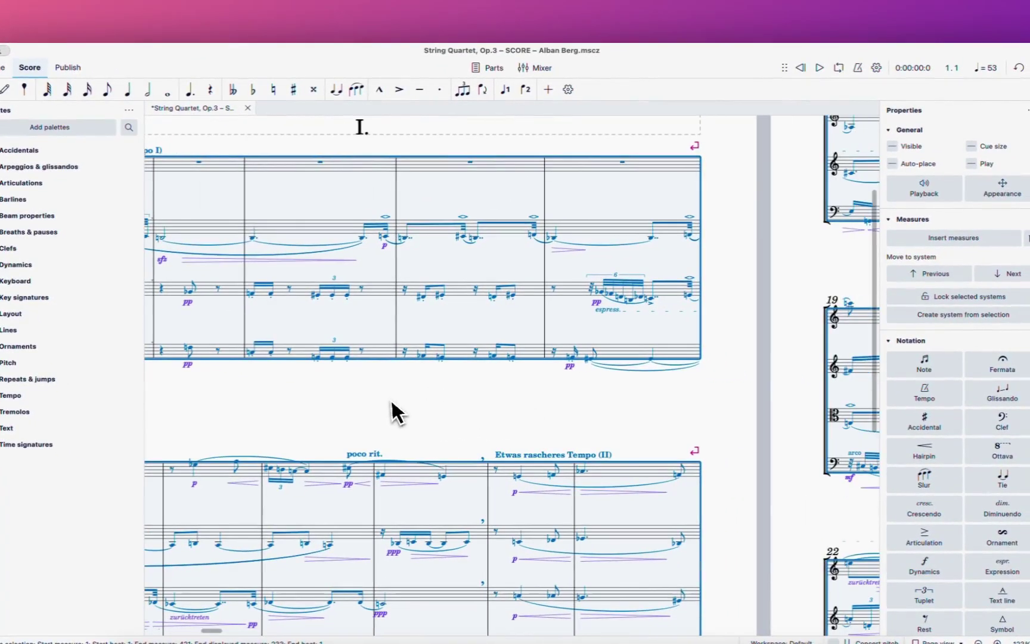
left_click(446, 404)
left_click_drag(500, 406, 305, 365)
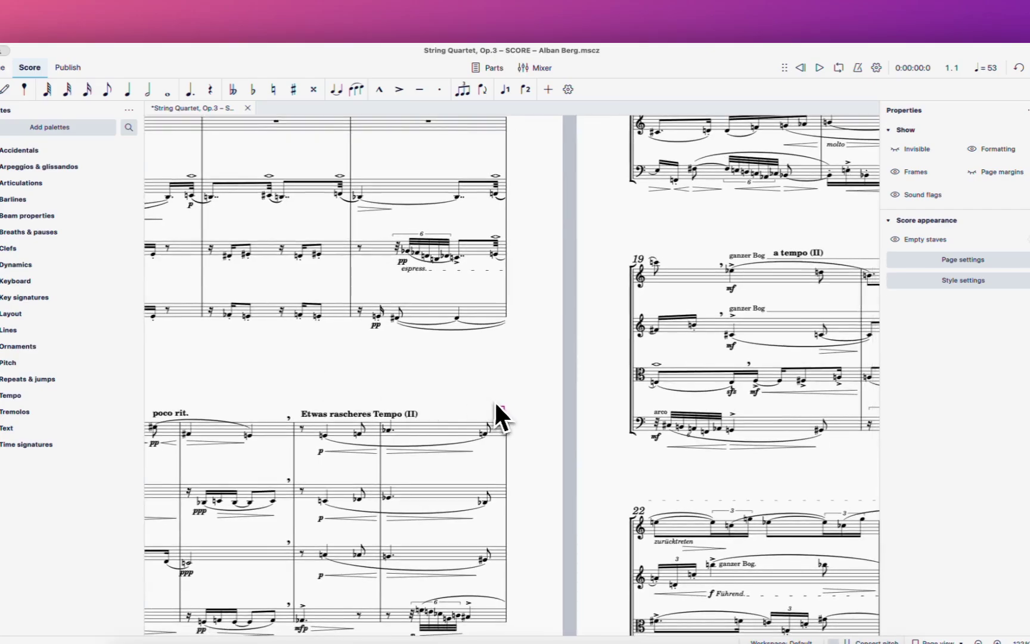
left_click_drag(496, 403, 734, 413)
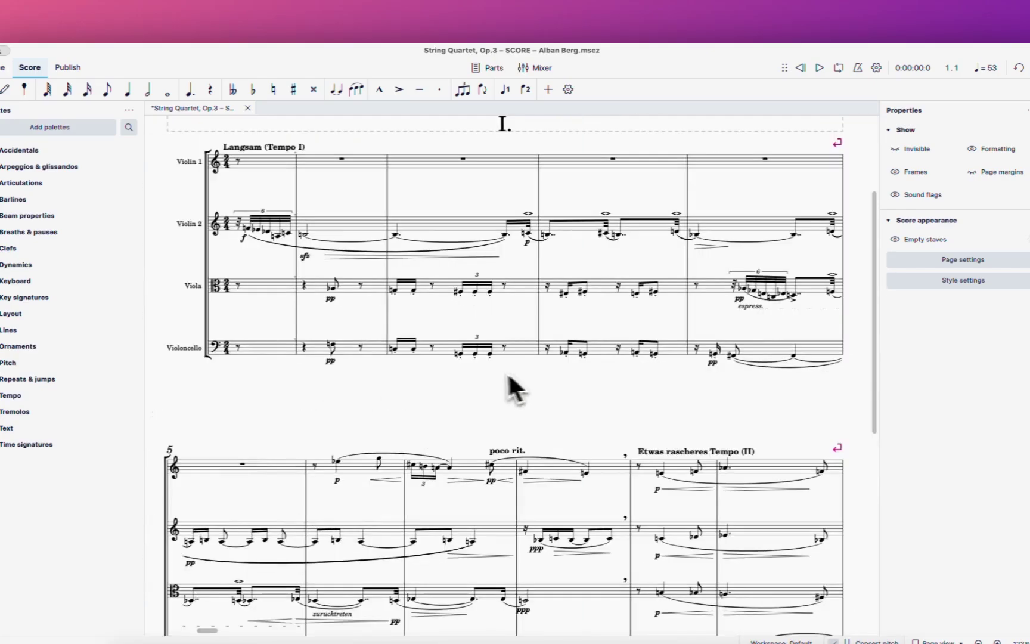
scroll(447, 392, "up", 2)
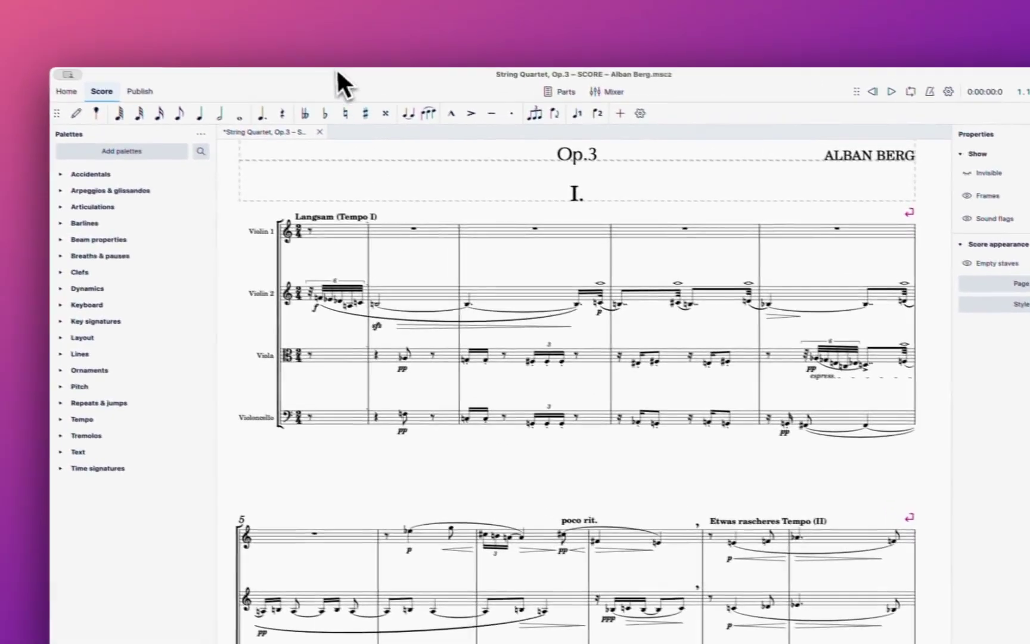
Try the Align plugin on Violin 2's measures 1 to 4 in the first system, and undo the alignment
left_click(261, 39)
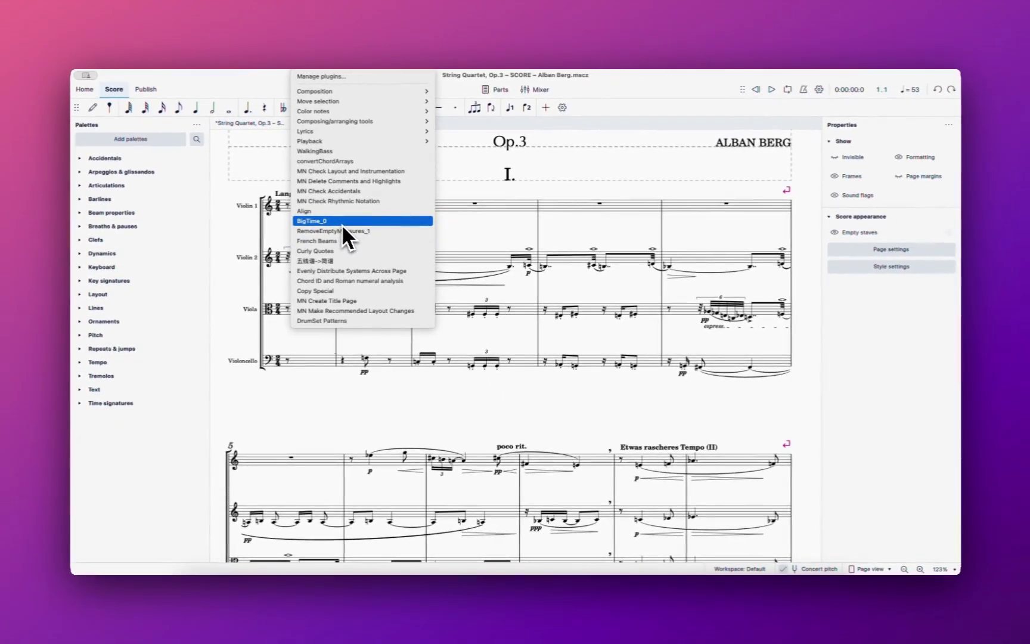
left_click(341, 224)
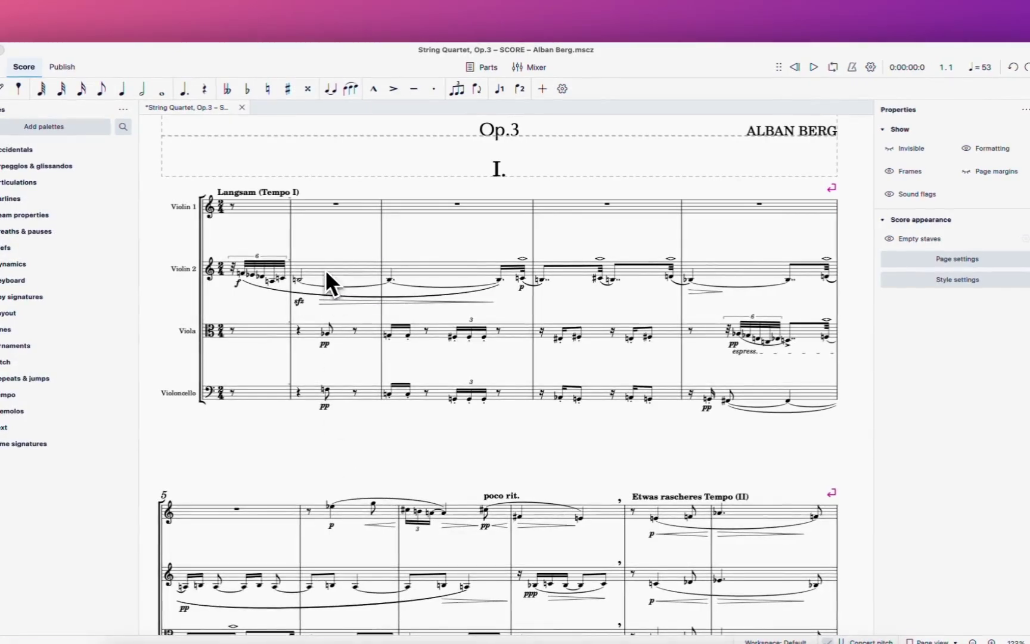
left_click(327, 273)
left_click(758, 287, "shift")
left_click(274, 38)
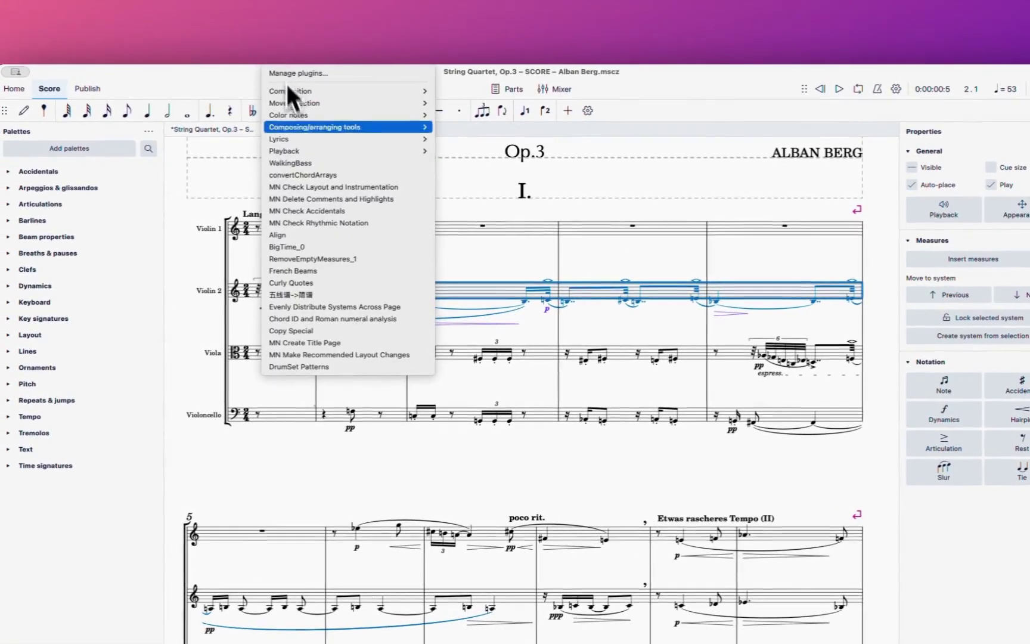
left_click(306, 236)
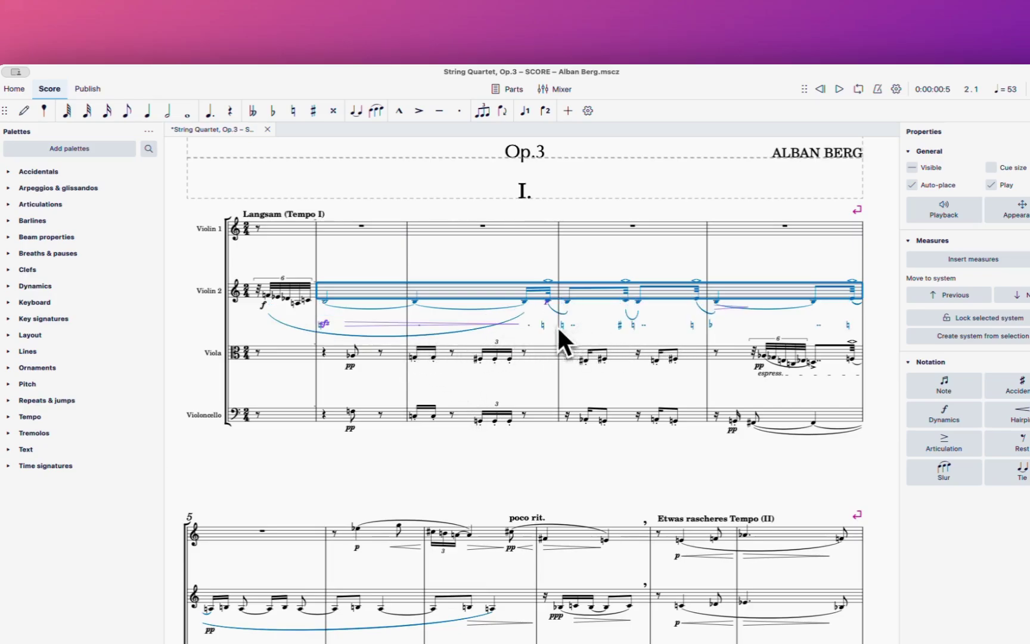
key("super+z")
left_click(522, 374)
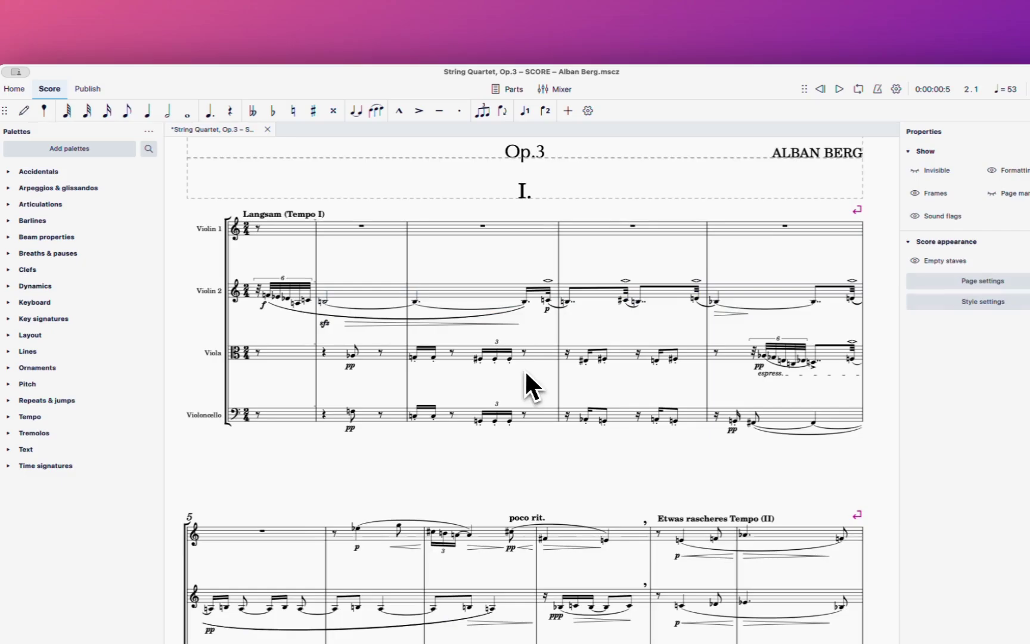
Examine the natural sign before Violin 2's last note in measure 2, and clear the selection
scroll(525, 369, "up", 2)
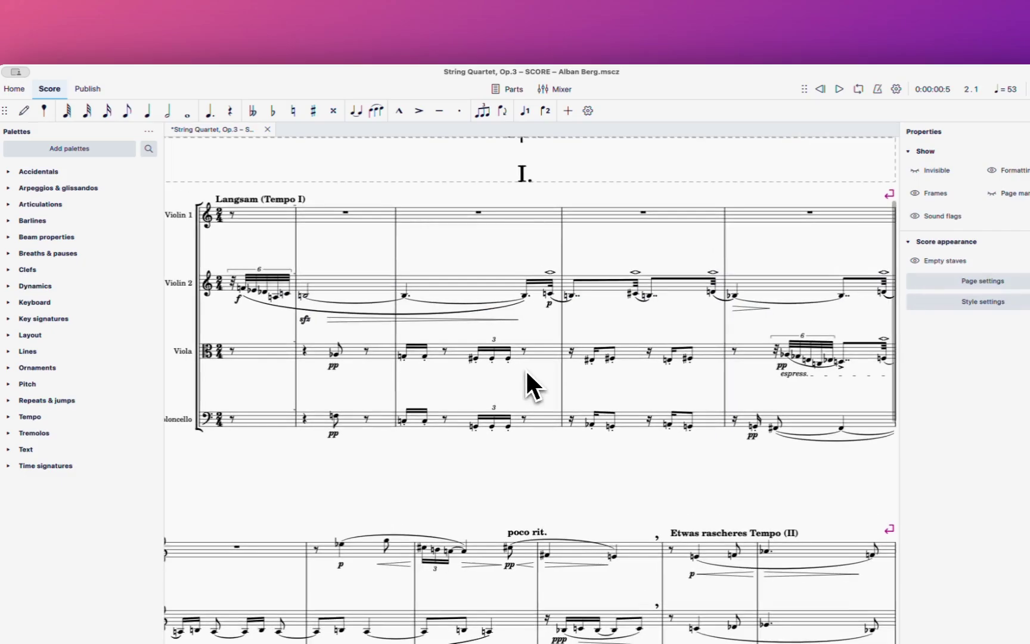
left_click(545, 297)
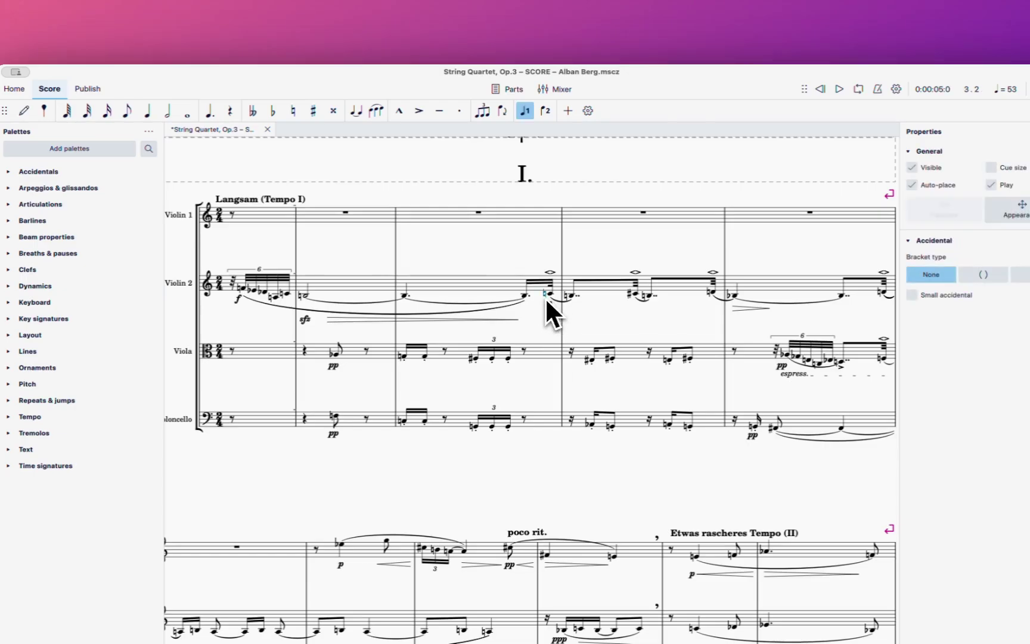
left_click(440, 263)
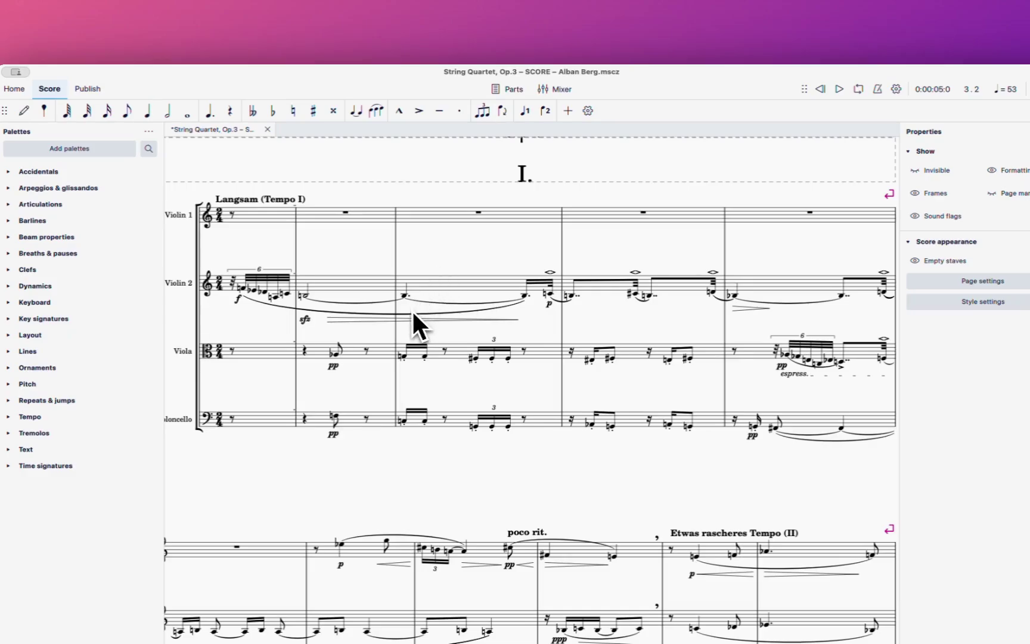
Run the BigTime_0 plugin to enlarge the time signature, and look over the following systems and second page
left_click(269, 58)
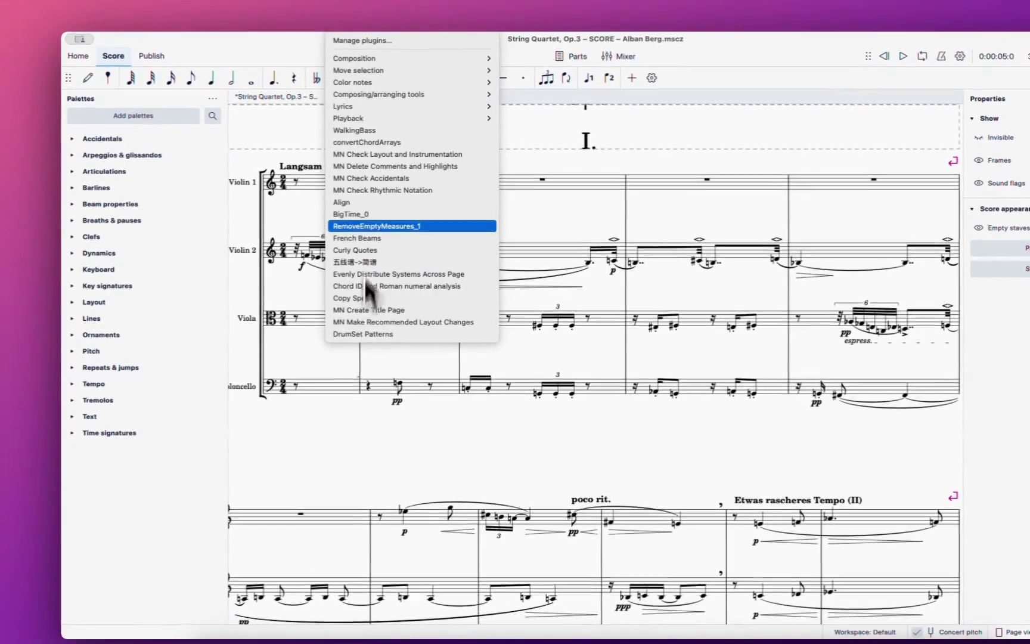
left_click(365, 214)
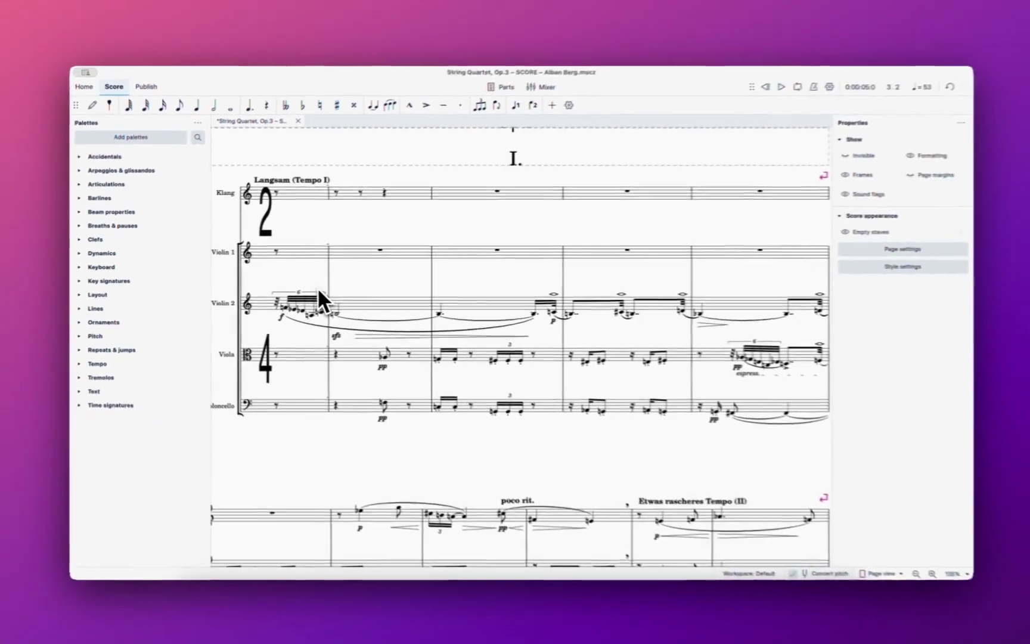
scroll(315, 289, "down", 4)
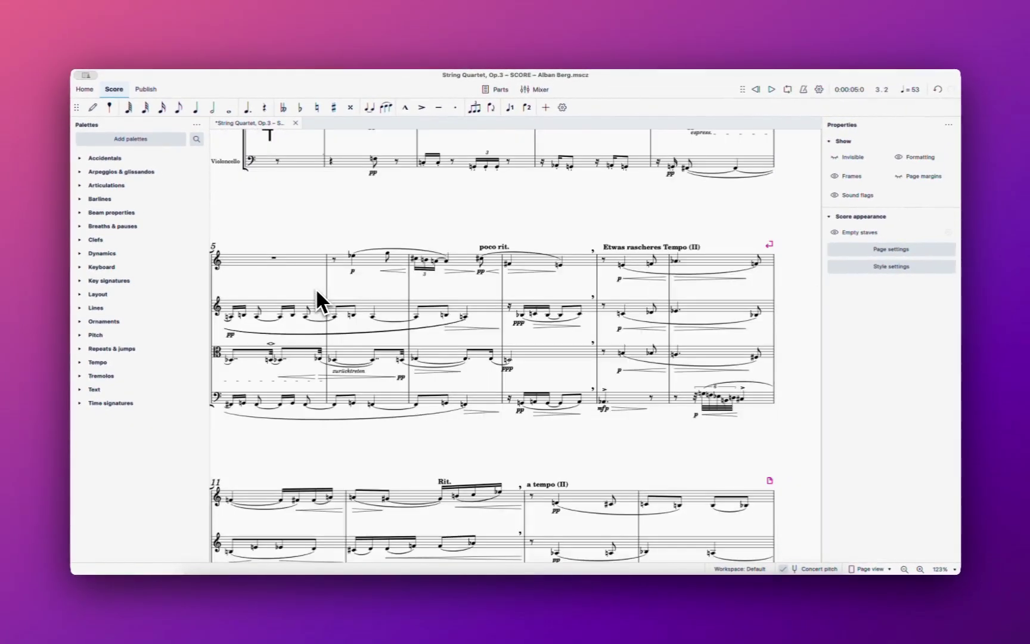
scroll(315, 289, "up", 3)
scroll(315, 289, "right", 3)
left_click_drag(236, 354, 218, 360)
left_click_drag(748, 325, 331, 412)
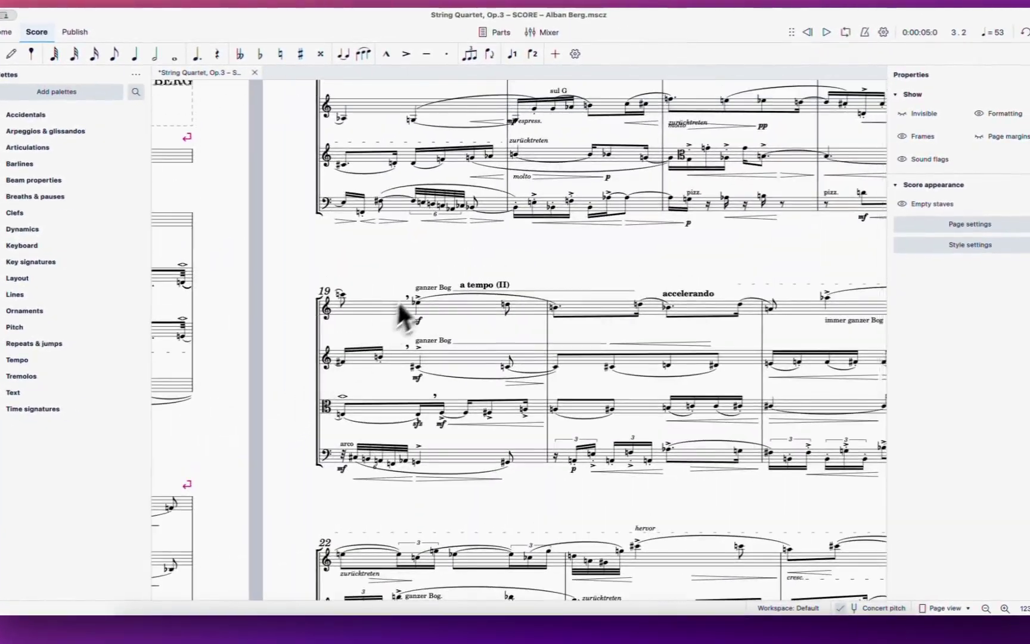
scroll(419, 292, "down", 10)
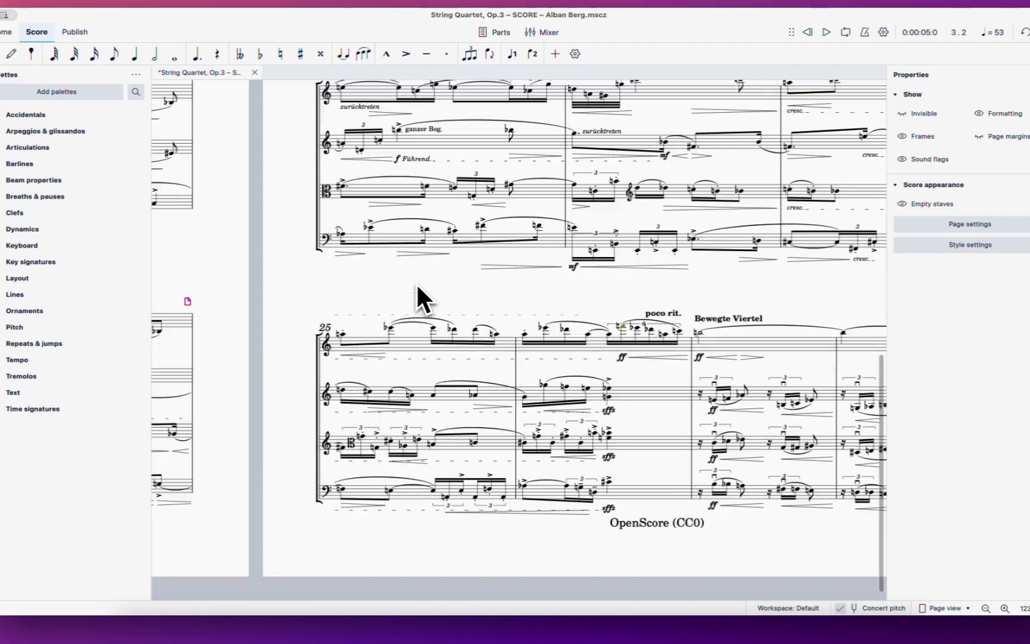
Review the enlarged time signature on the first system, and undo the BigTime_0 change
scroll(810, 311, "right", 10)
scroll(611, 364, "left", 10)
scroll(611, 364, "up", 6)
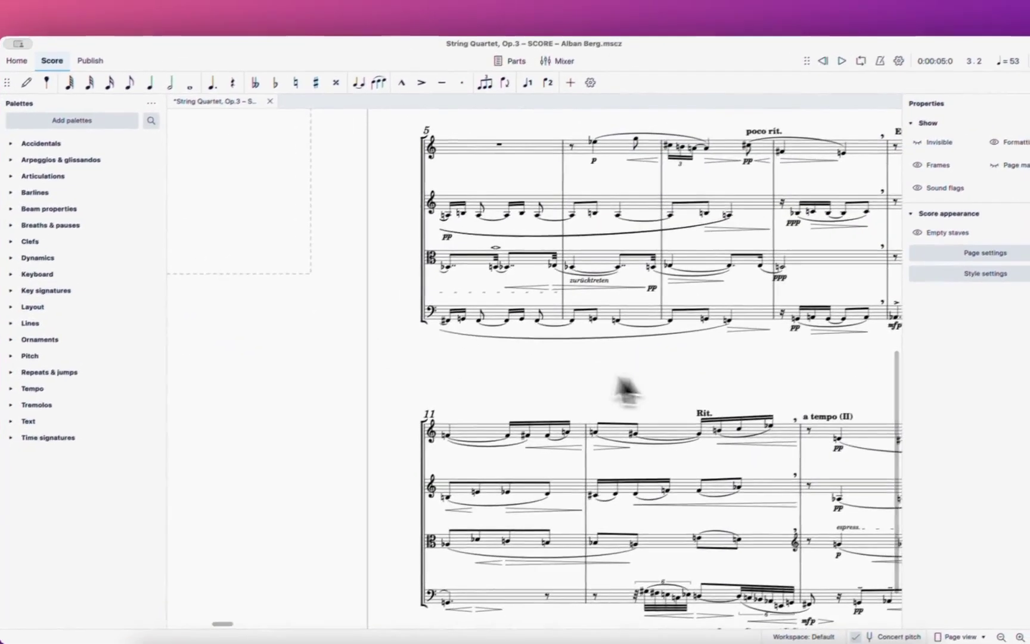
scroll(503, 358, "up", 5)
scroll(511, 396, "left", 3)
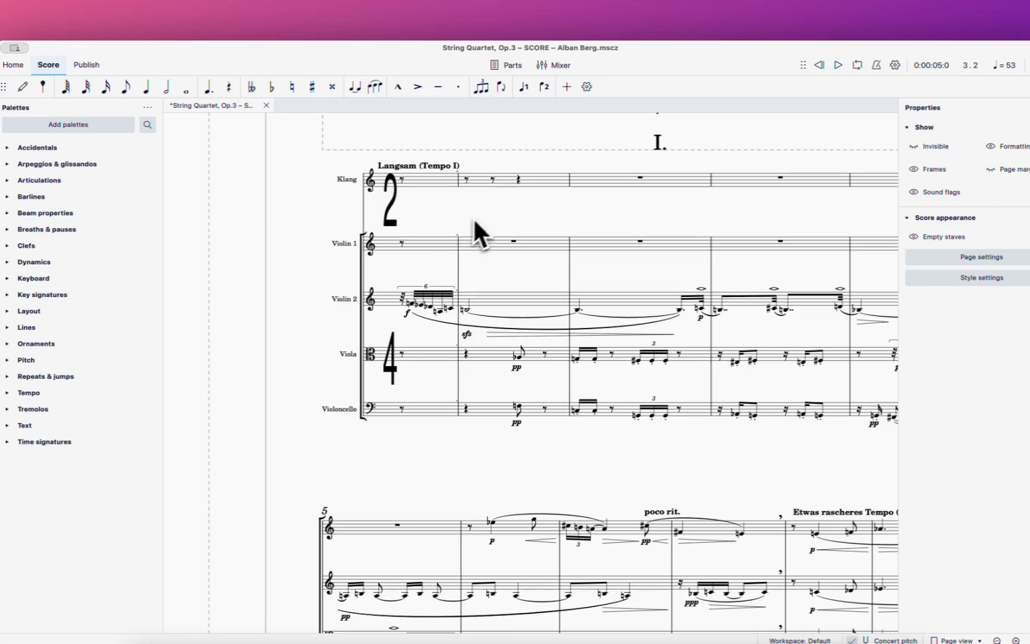
key("super+z")
left_click_drag(484, 206, 350, 279)
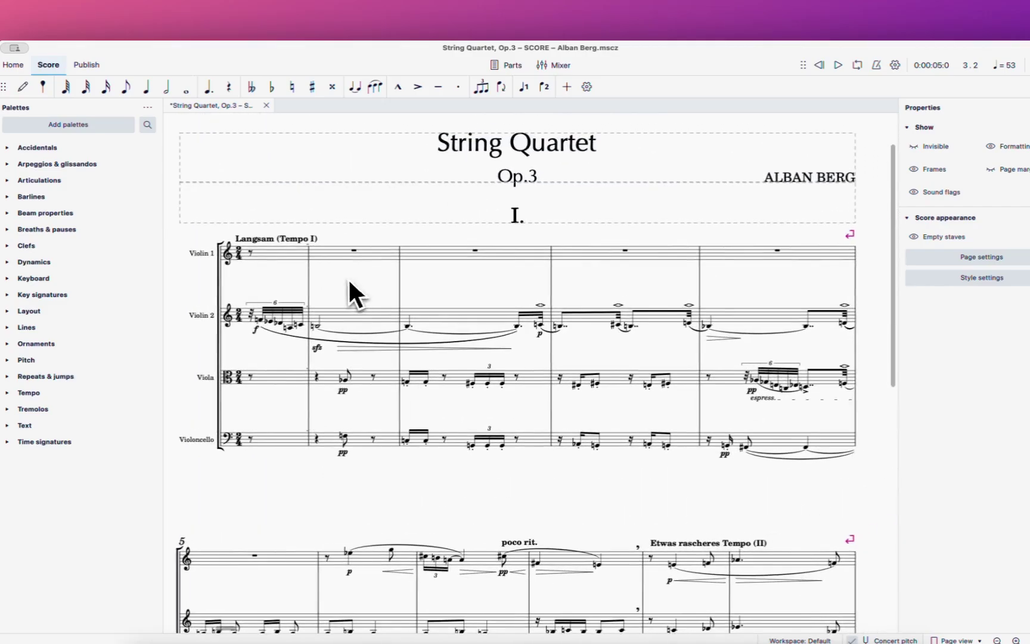
left_click(276, 36)
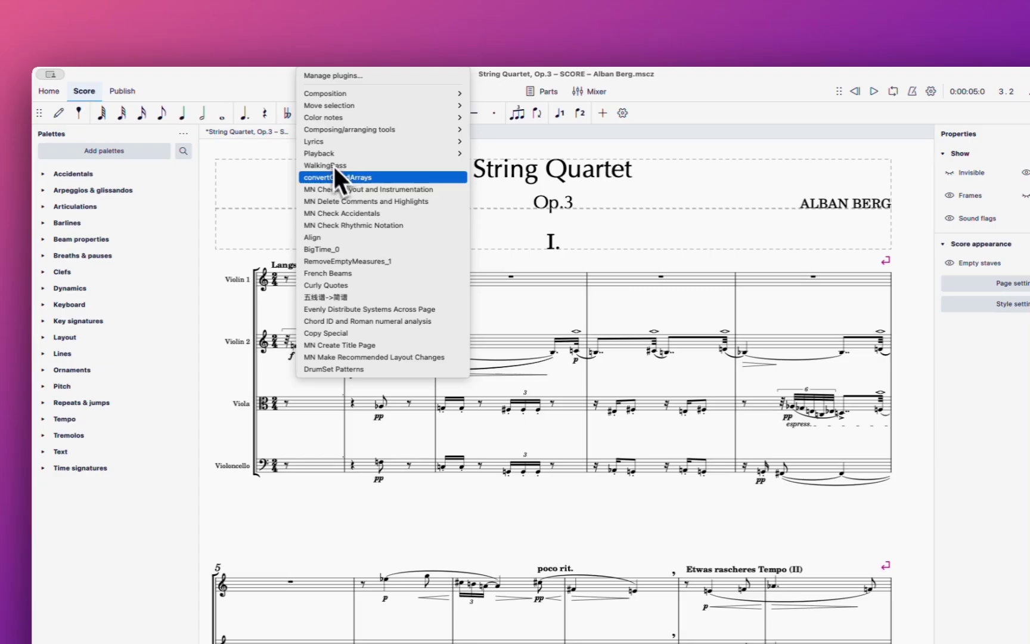
left_click(525, 314)
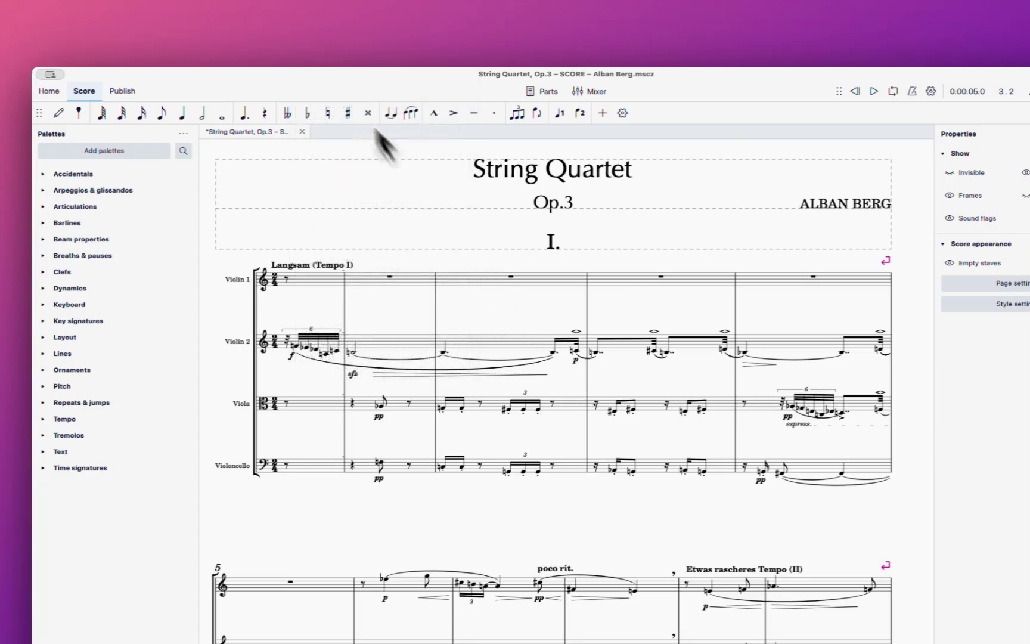
left_click(321, 64)
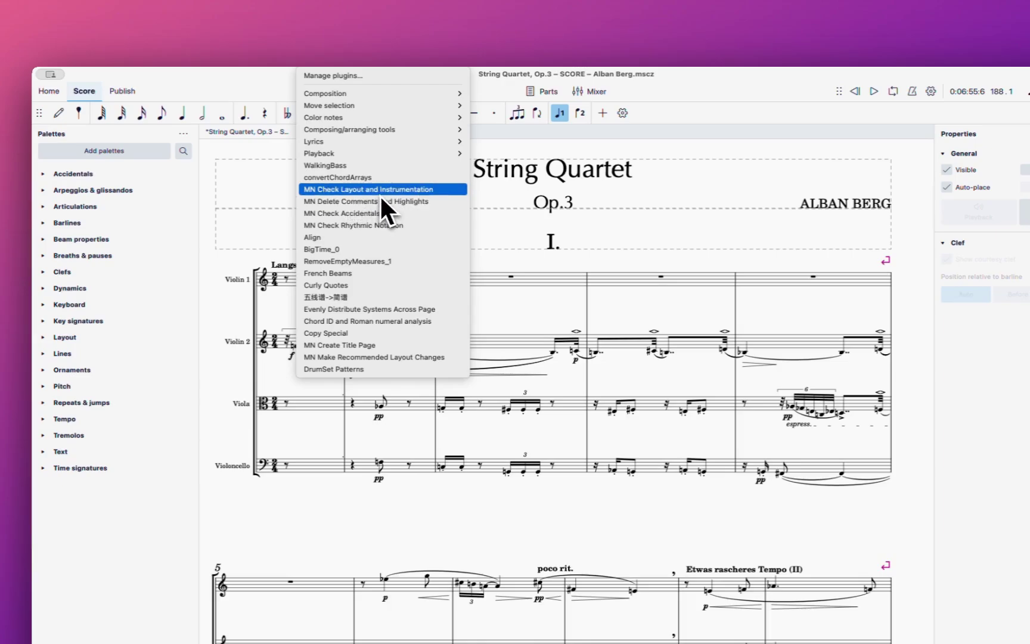
left_click(515, 302)
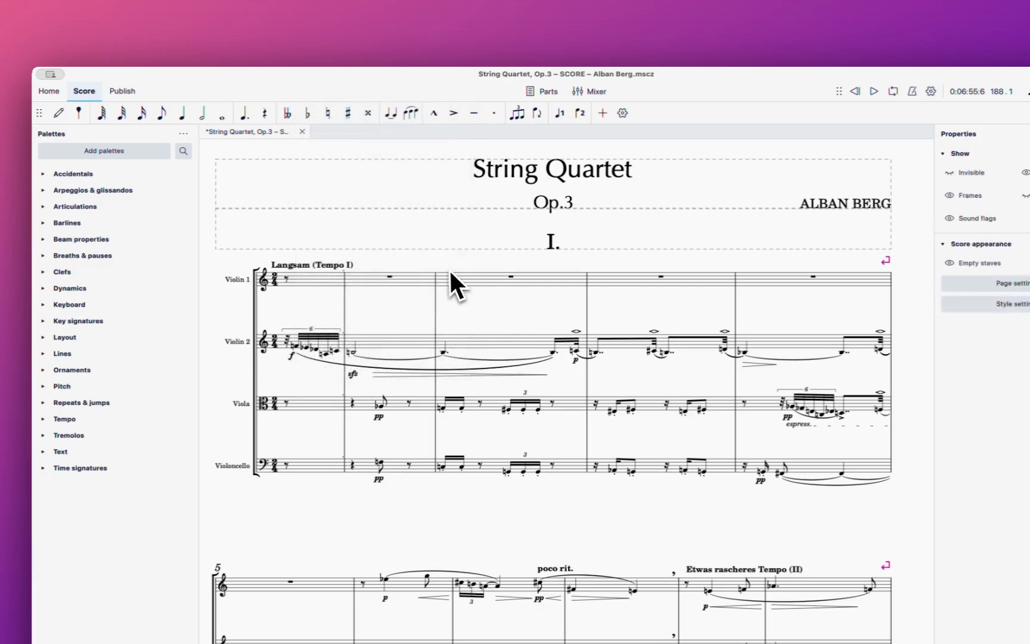
Run MN Check Layout and Instrumentation on the entire score without range/register, winds & brass, orchestral shared staves, piano, harp & percussion and voice typesetting checks
key("super+a")
left_click(316, 64)
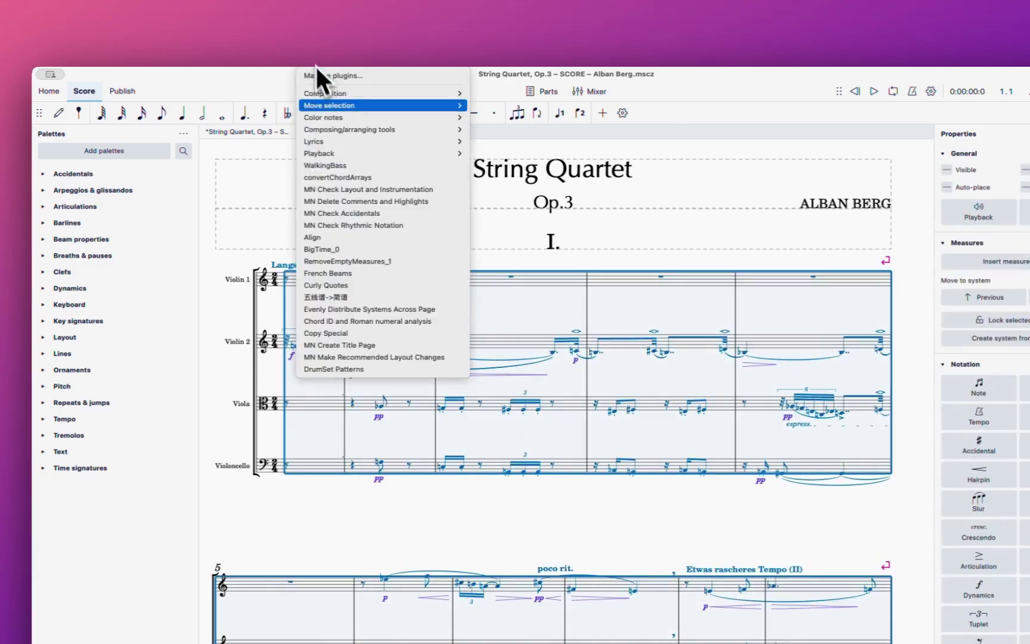
left_click(343, 189)
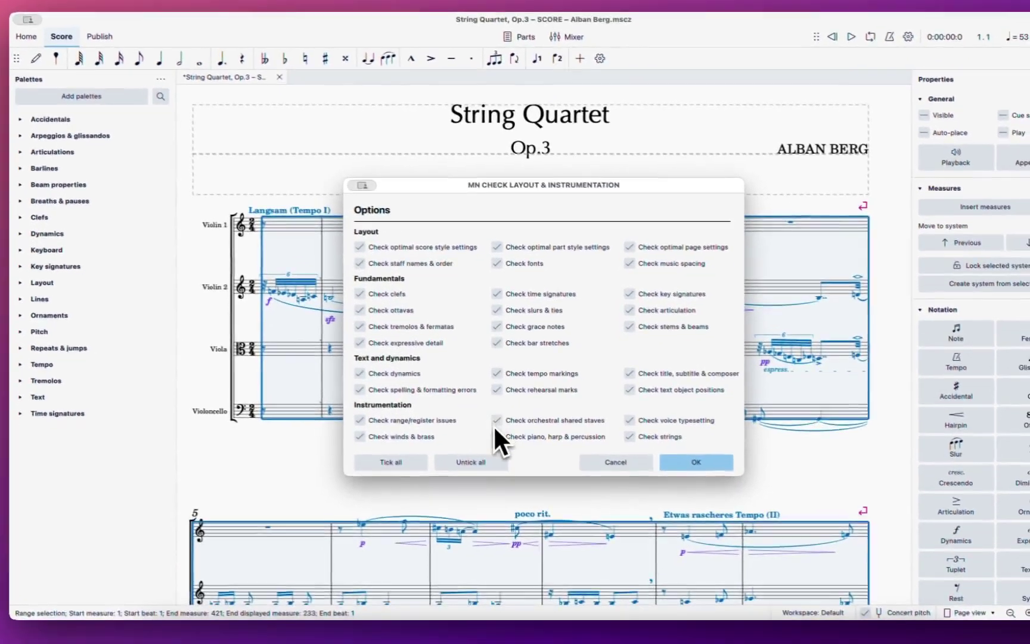
left_click(359, 418)
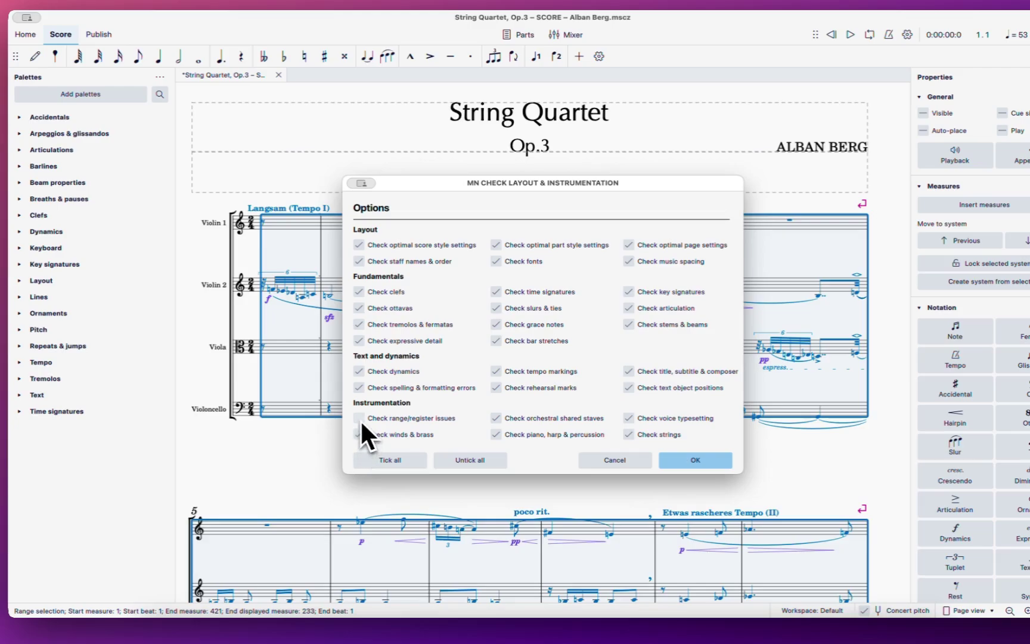
left_click(502, 433)
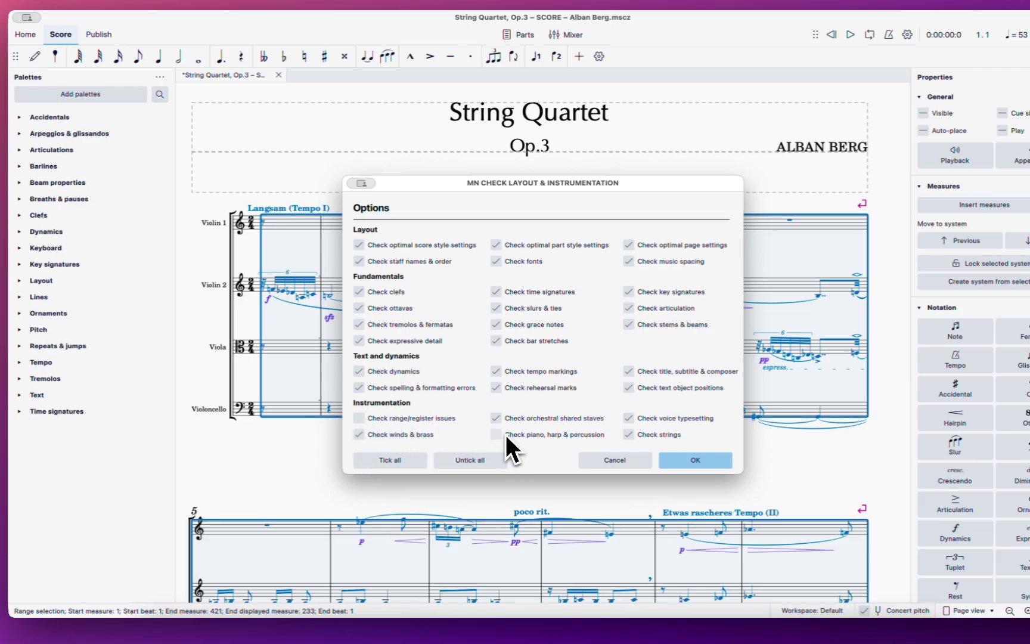
left_click(628, 419)
left_click(496, 418)
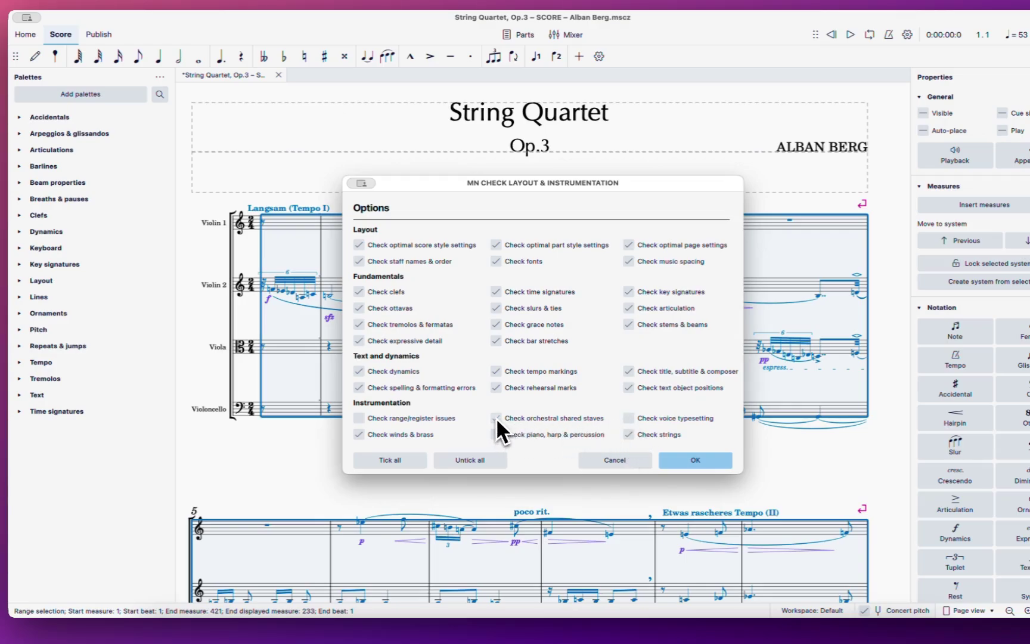
left_click(358, 432)
left_click(679, 465)
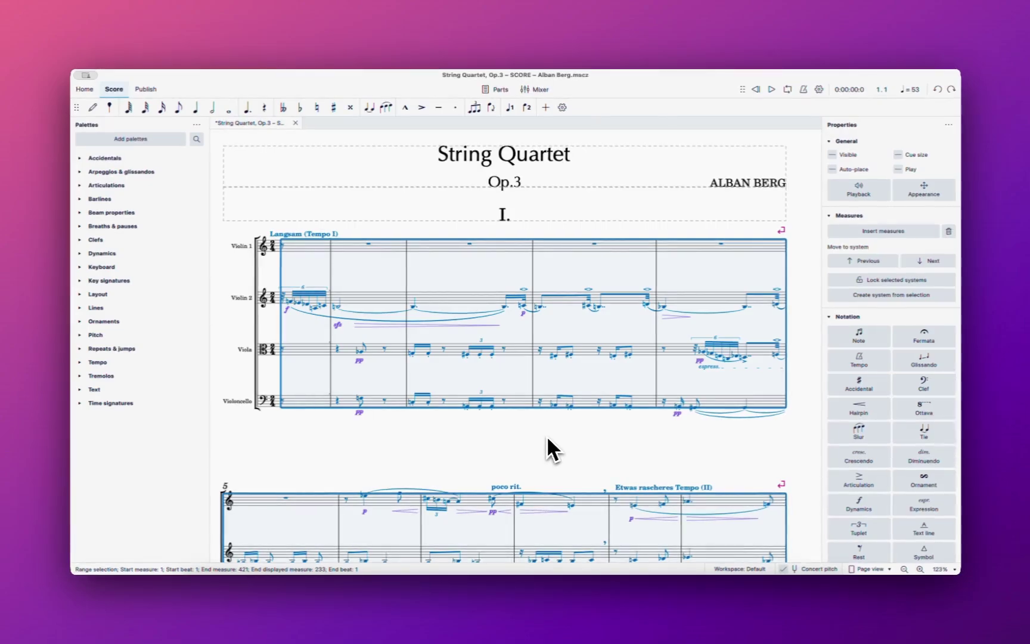
Reopen the MN Check Layout and Instrumentation options and exclude the clefs, ottavas, tremolos & fermatas and expressive detail checks
scroll(509, 420, "down", 3)
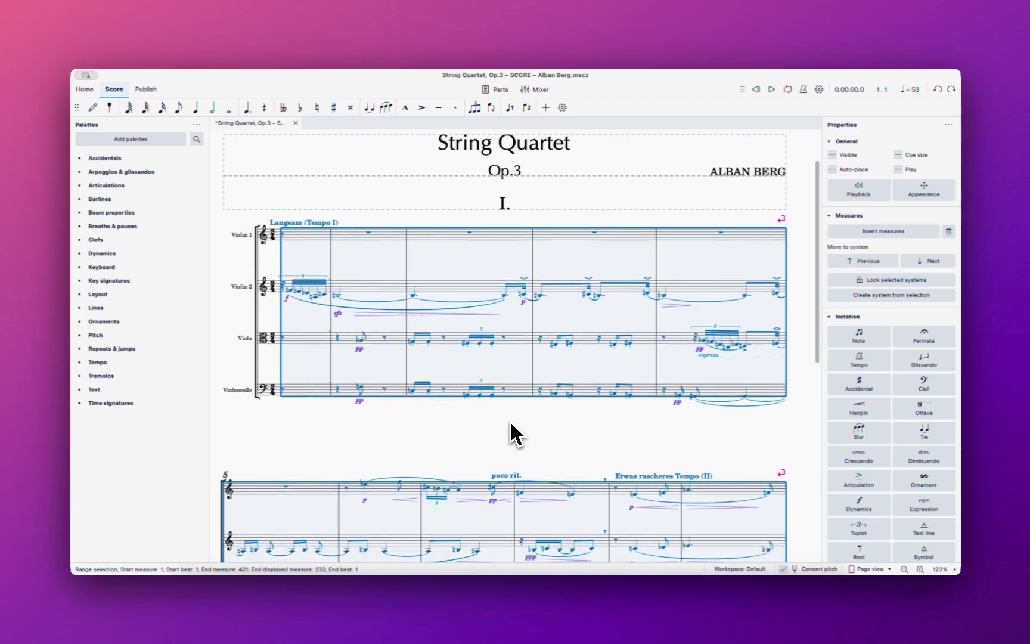
scroll(511, 422, "down", 3)
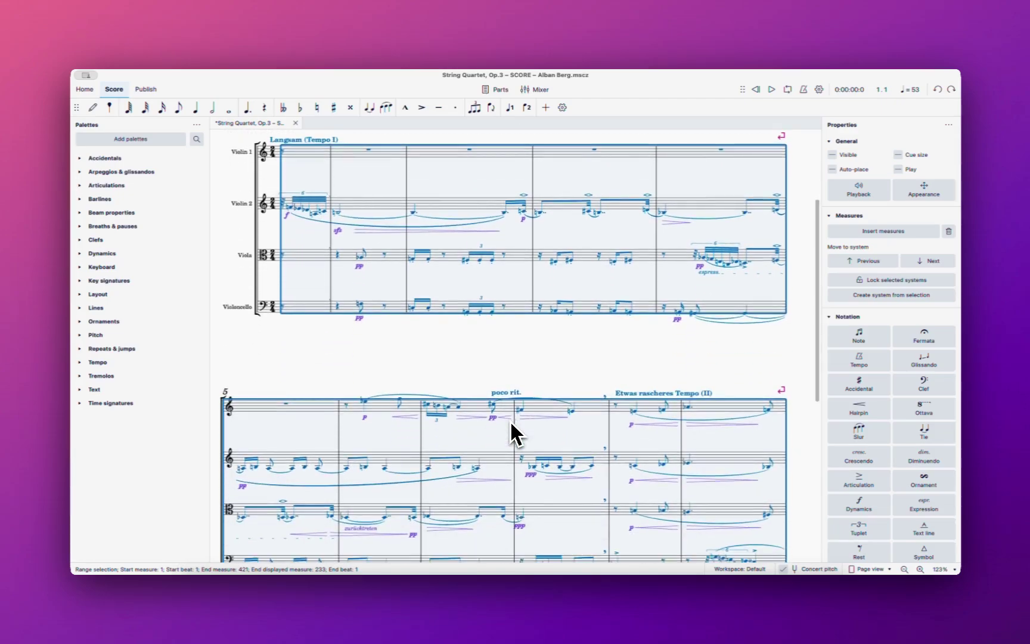
scroll(510, 420, "up", 6)
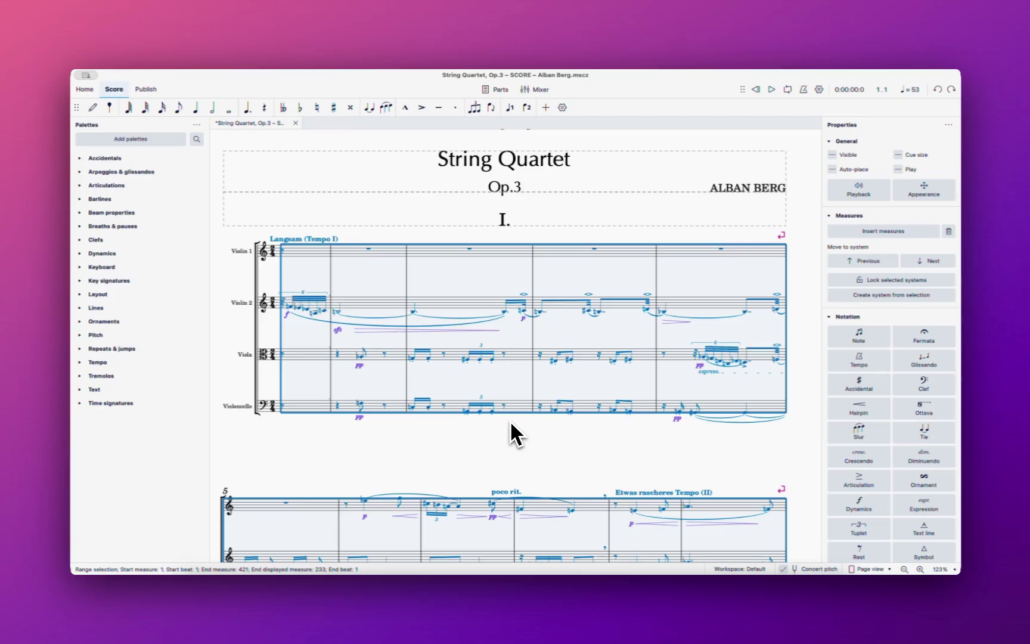
scroll(511, 423, "down", 3)
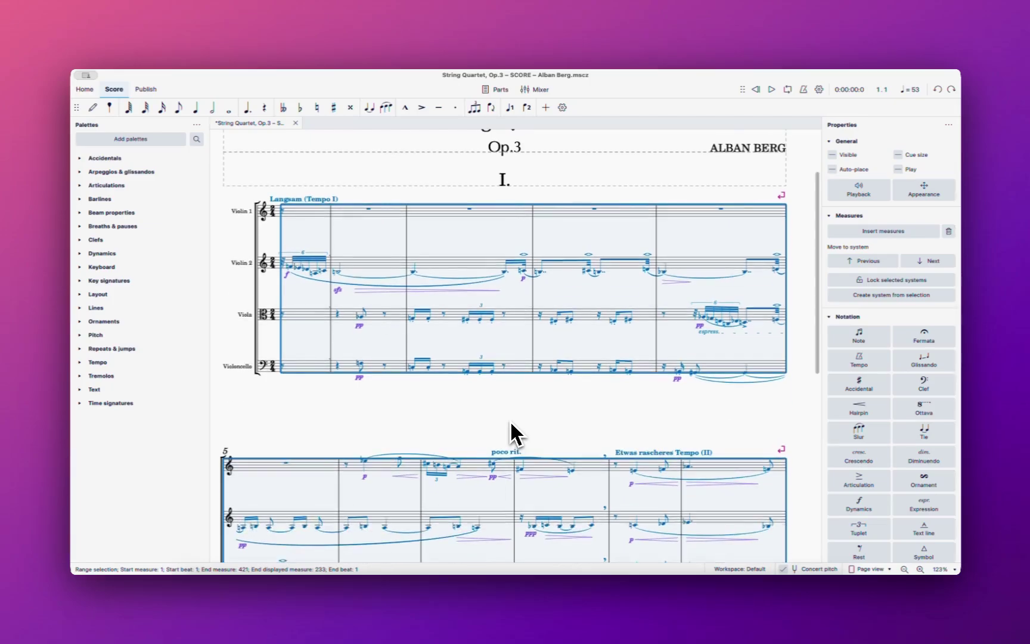
scroll(510, 430, "up", 1)
left_click(304, 62)
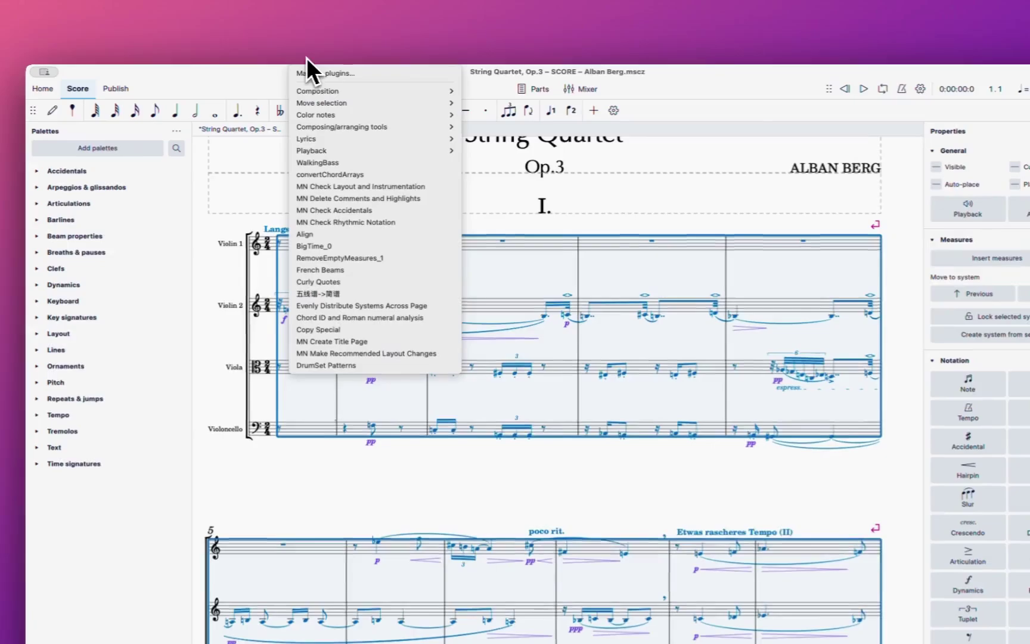
left_click(374, 178)
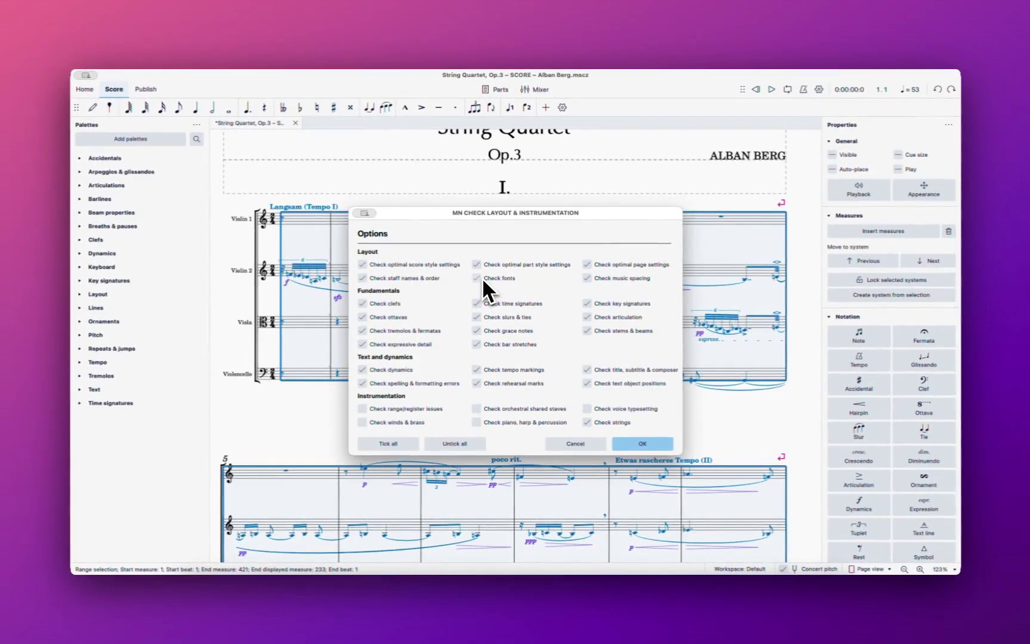
left_click(484, 279)
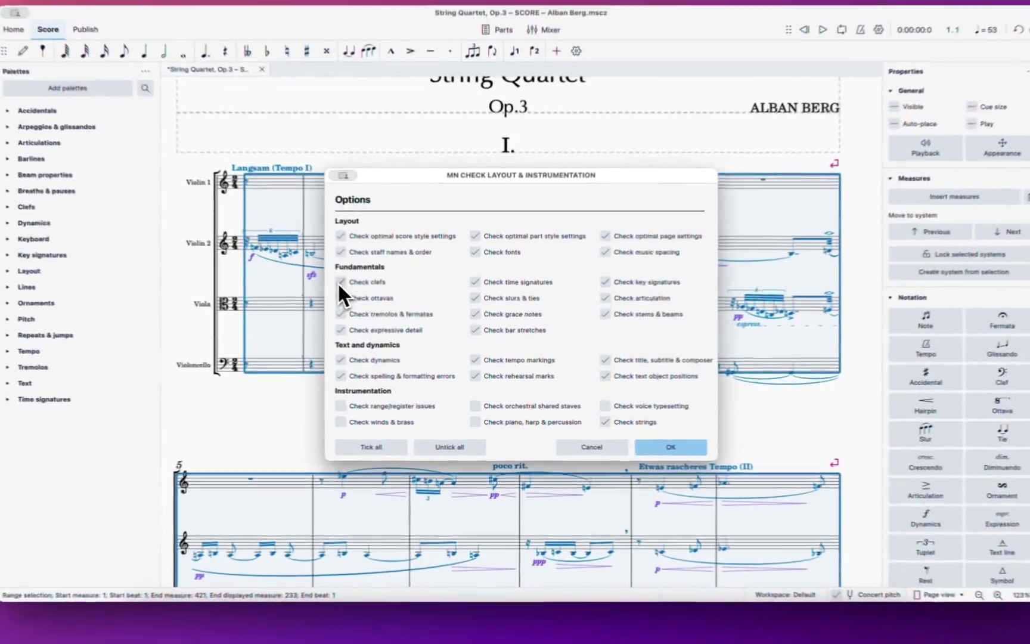
left_click(362, 304)
left_click(362, 317)
left_click(362, 331)
left_click(362, 344)
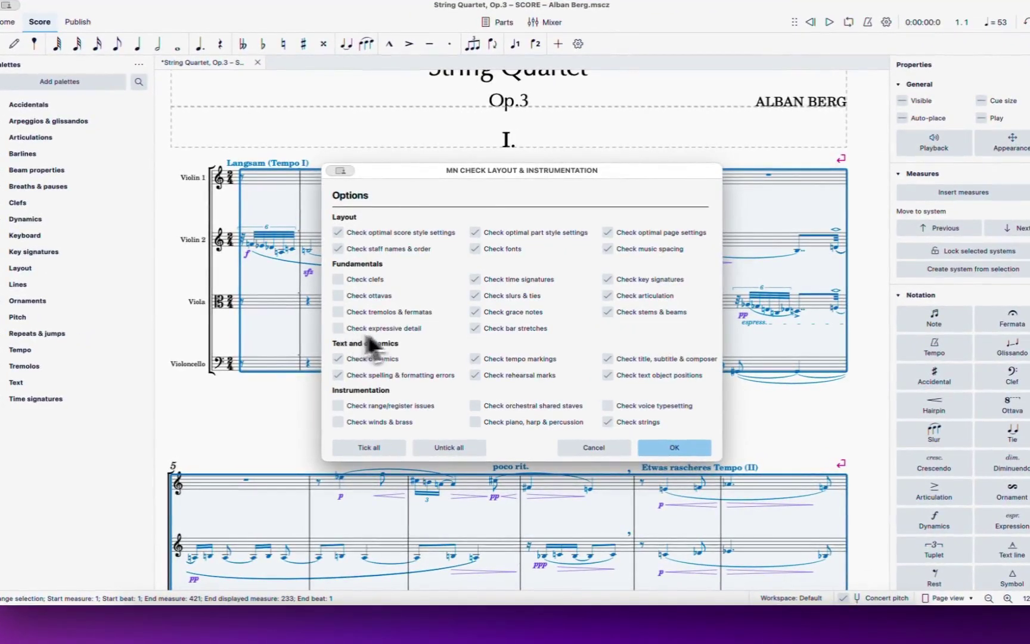
Re-enable the expressive detail, voice typesetting and range/register issues checks, and start the layout and instrumentation check
left_click(475, 312)
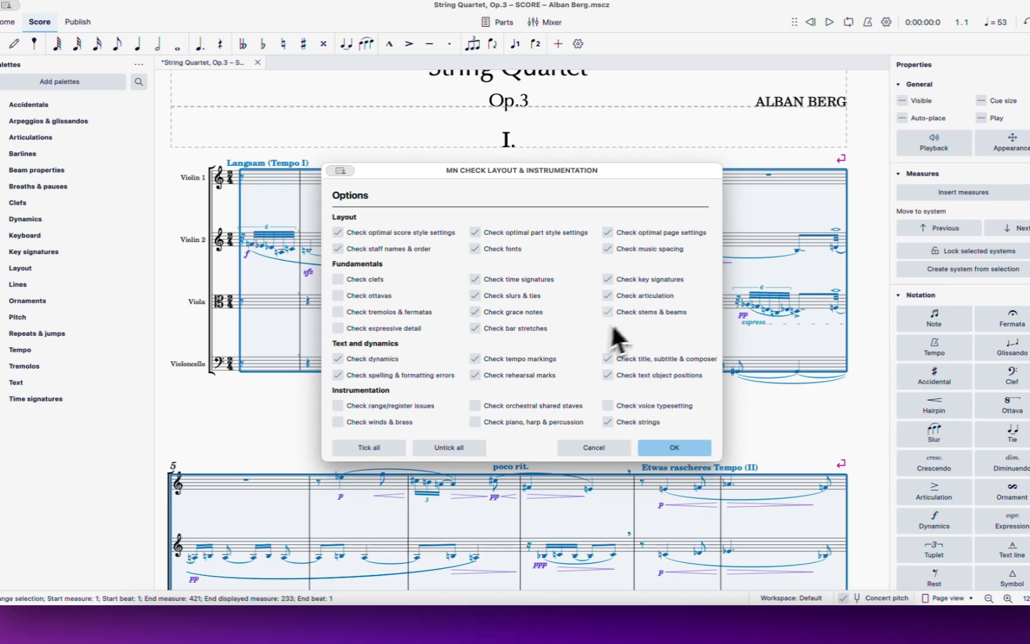
left_click(338, 328)
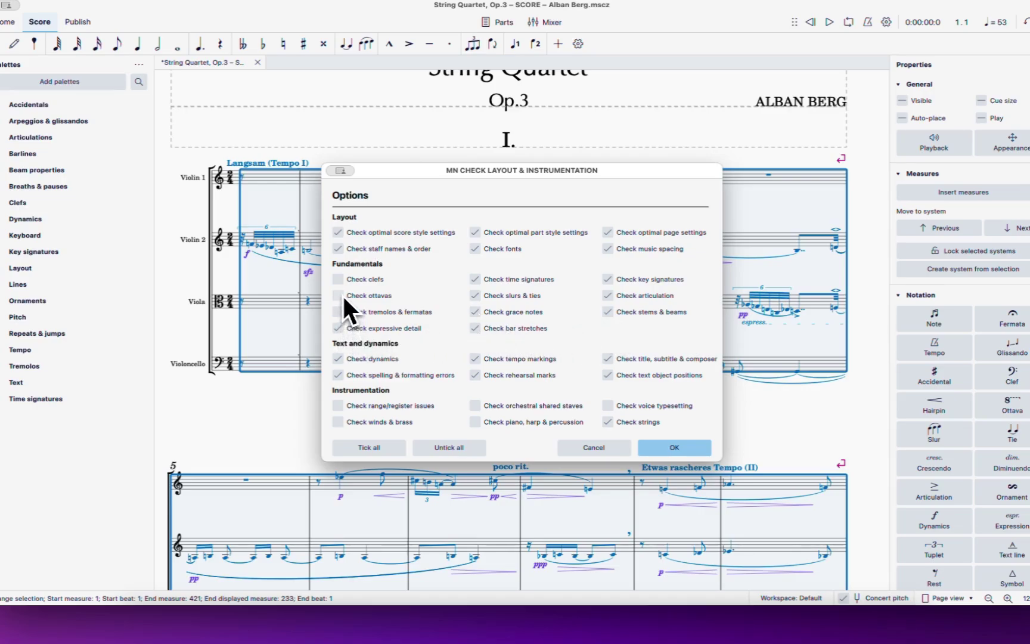
left_click(607, 421)
left_click(613, 408)
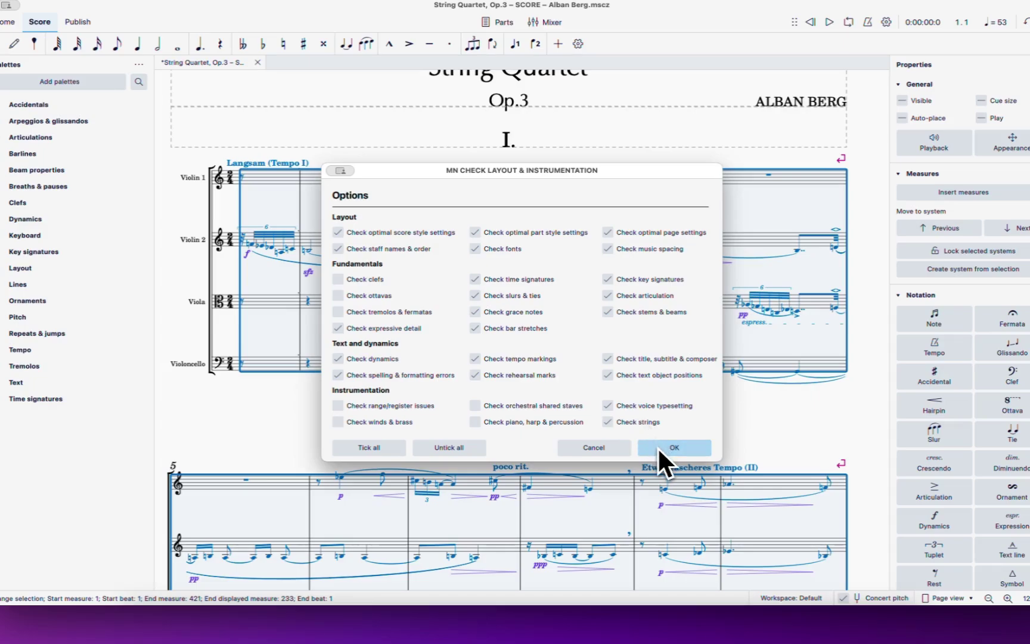
left_click(336, 407)
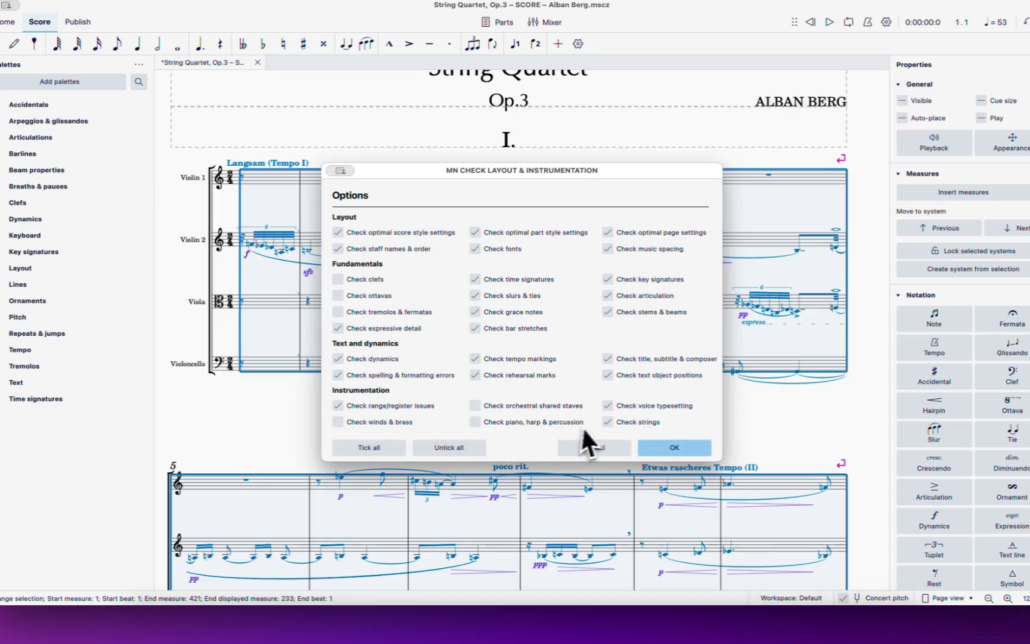
left_click(677, 449)
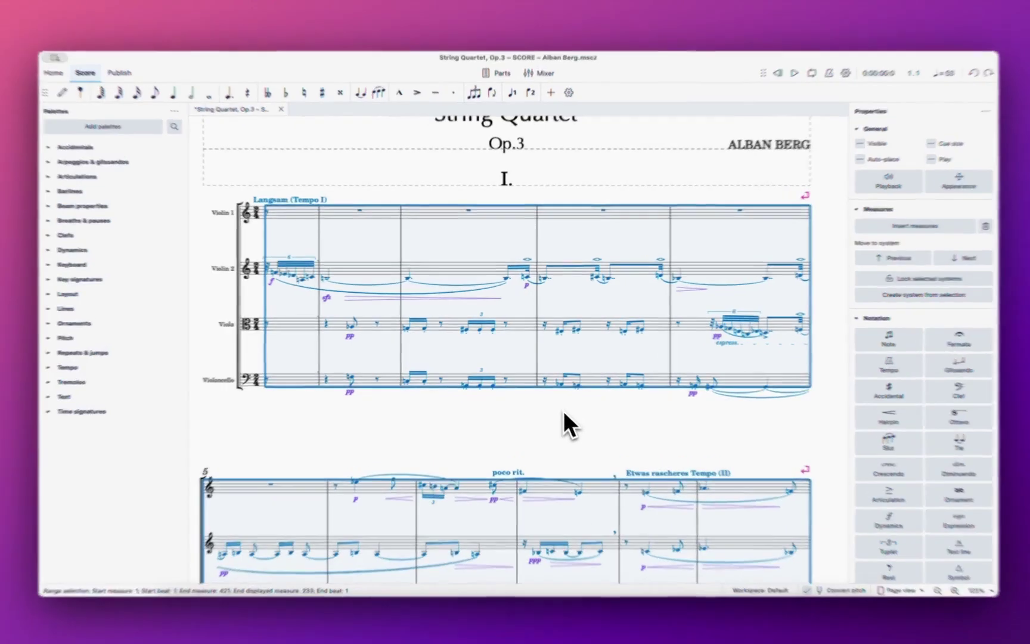
Replace the full-score selection with the first page's music, from Violin 1's opening measure to the Violoncello's measure 14
left_click(556, 403)
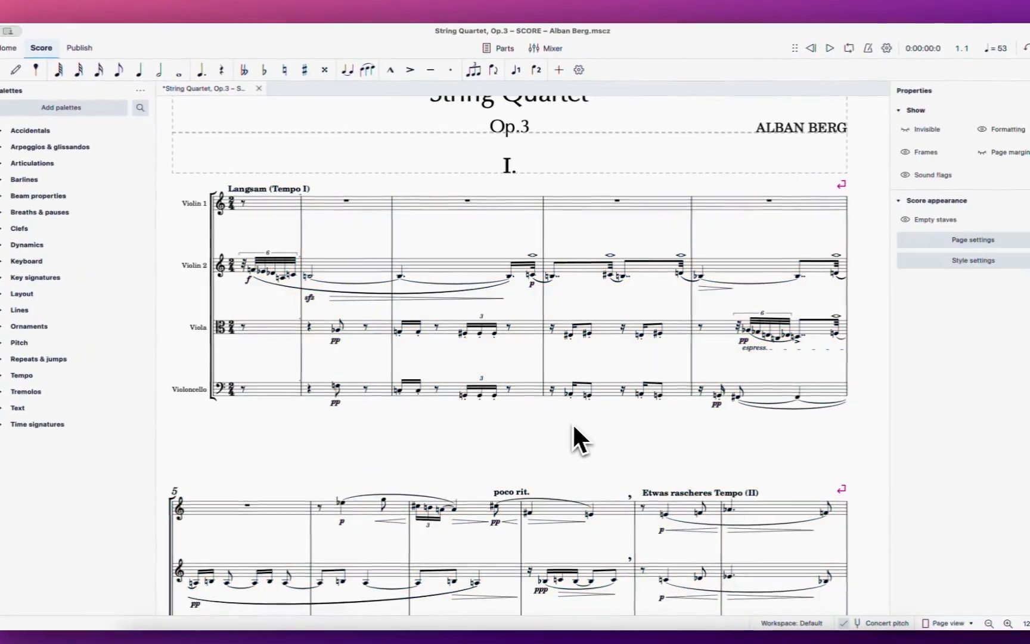
left_click(317, 219)
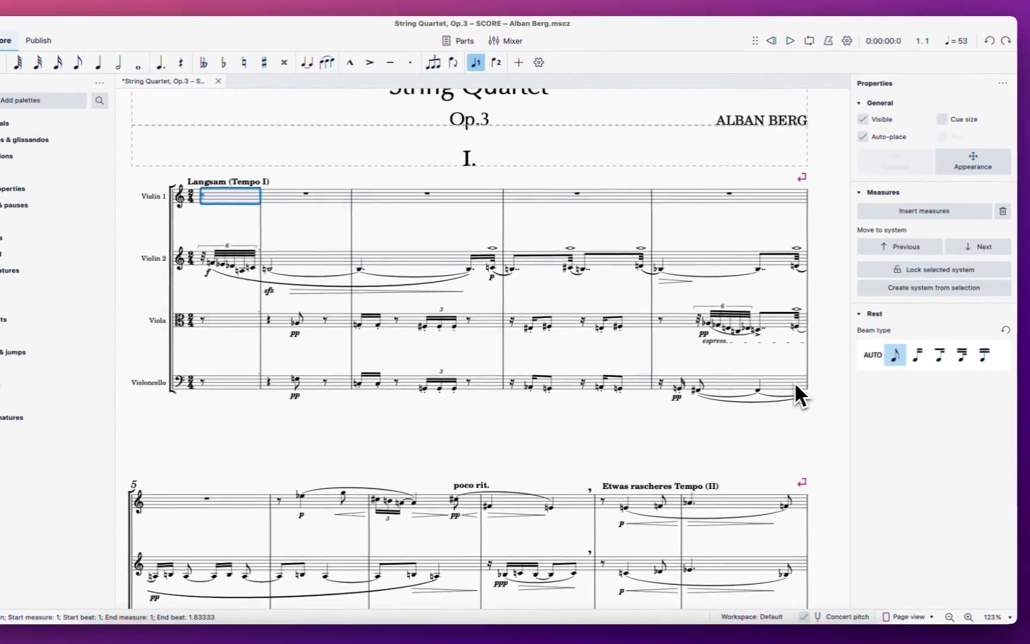
left_click(834, 389, "shift")
scroll(776, 430, "down", 10)
key("super+a")
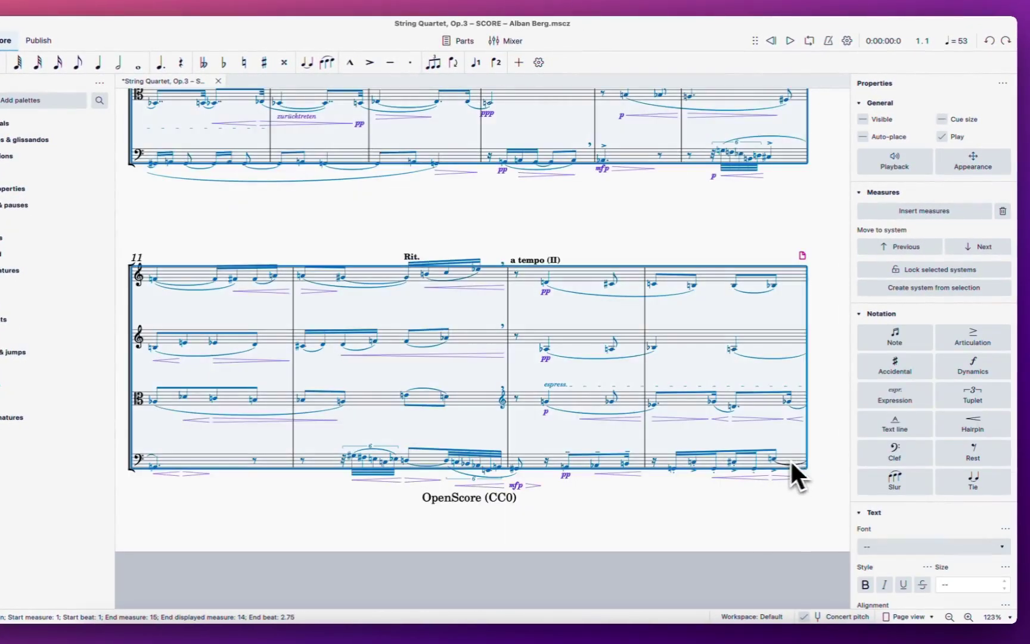
scroll(721, 461, "up", 10)
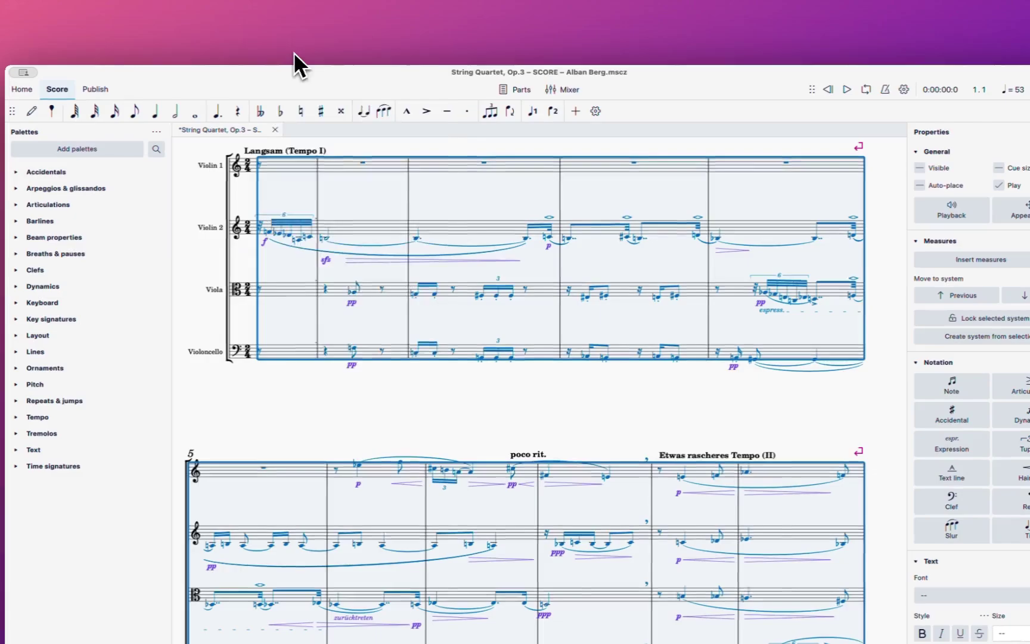
Run MN Check Layout and Instrumentation on the selected page with the existing options, read its completion report and close it
left_click(294, 62)
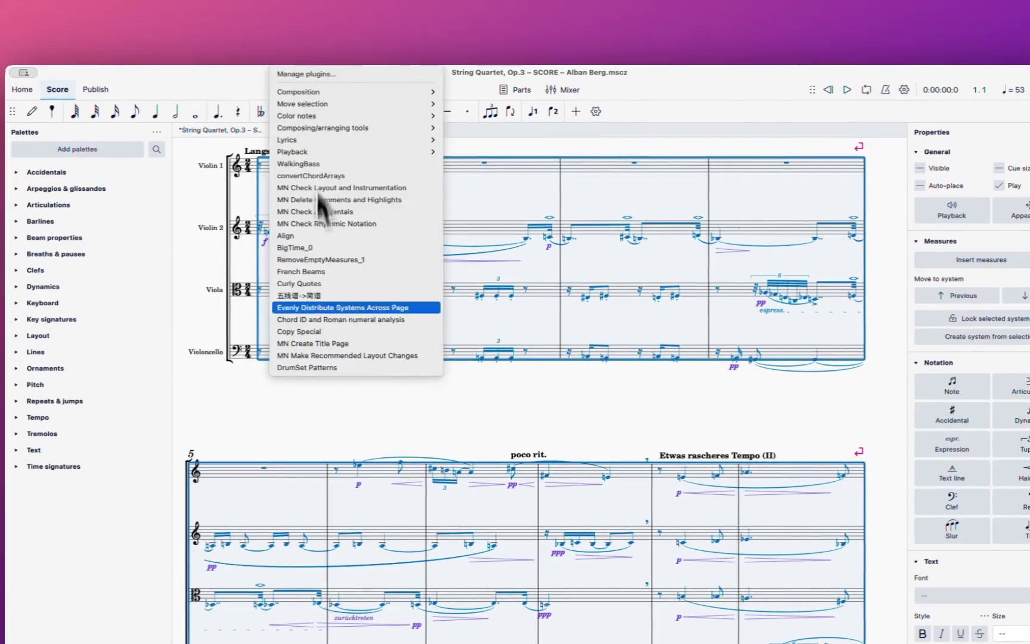
left_click(331, 189)
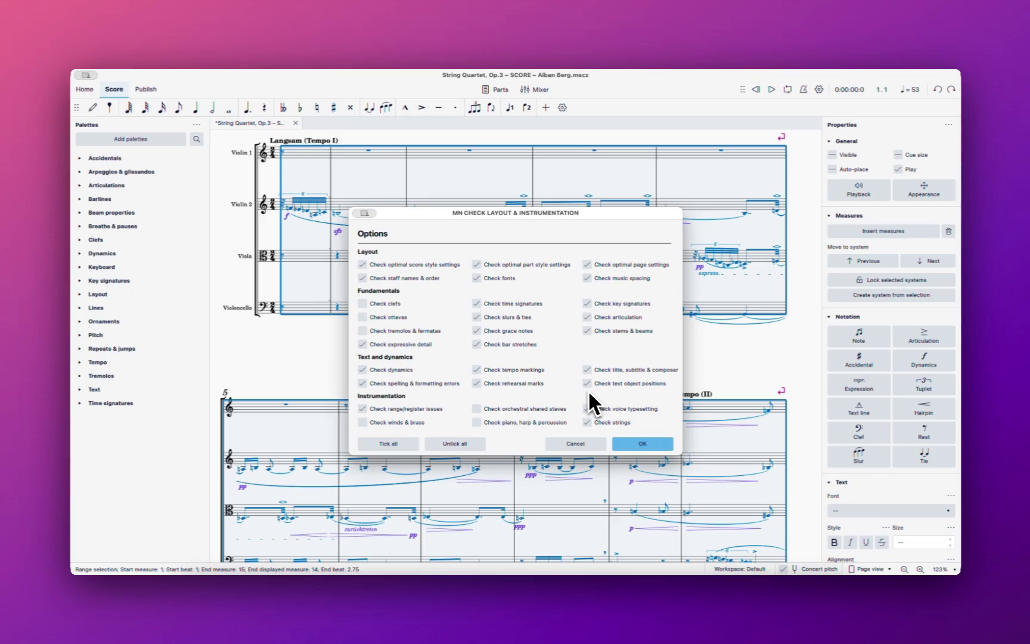
key("Return")
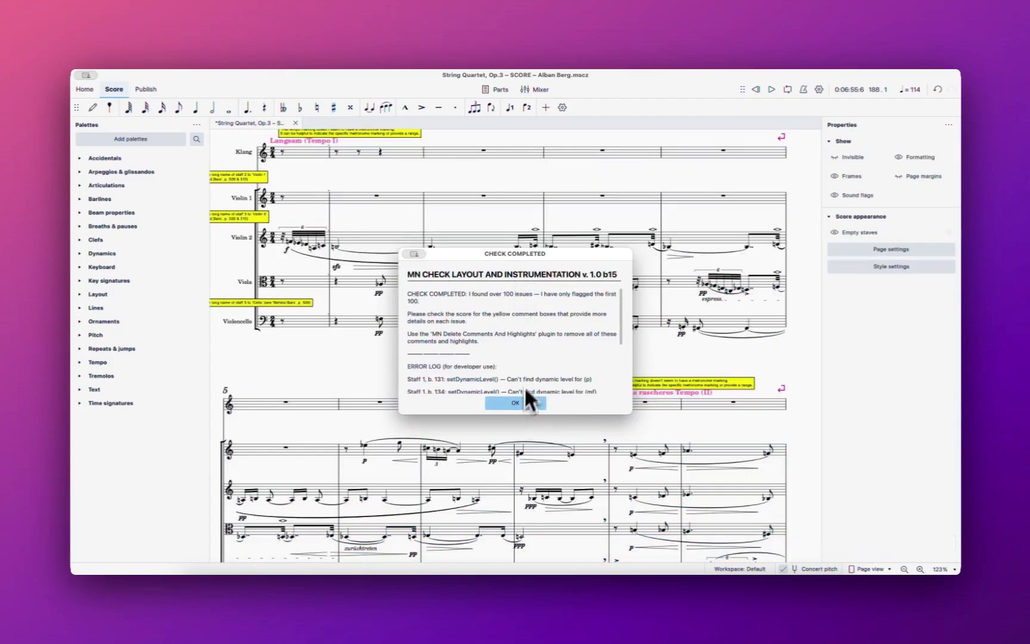
scroll(529, 367, "down", 10)
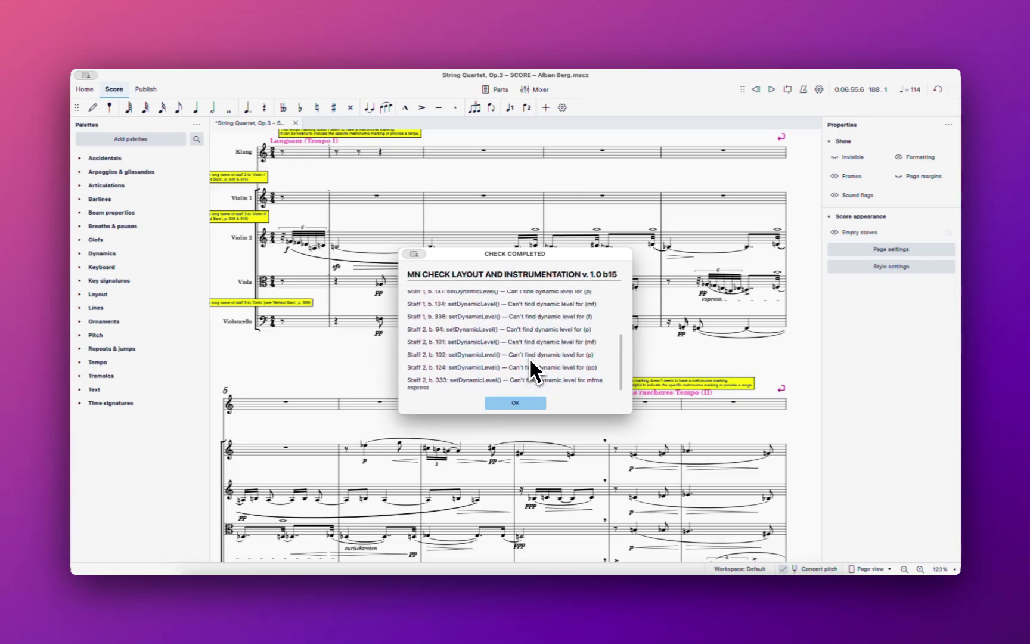
scroll(529, 357, "up", 10)
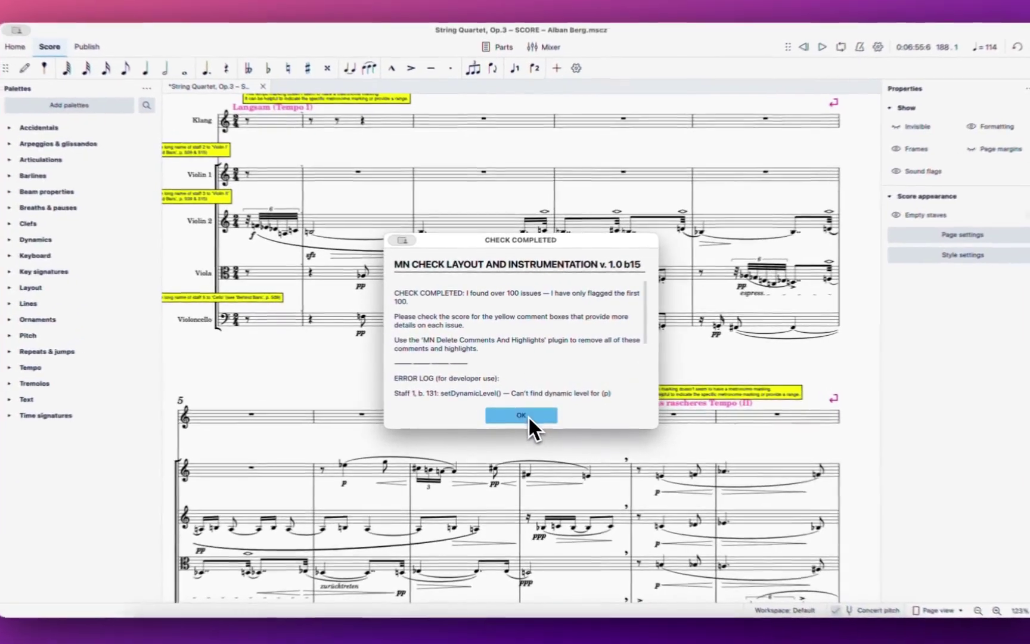
left_click(528, 417)
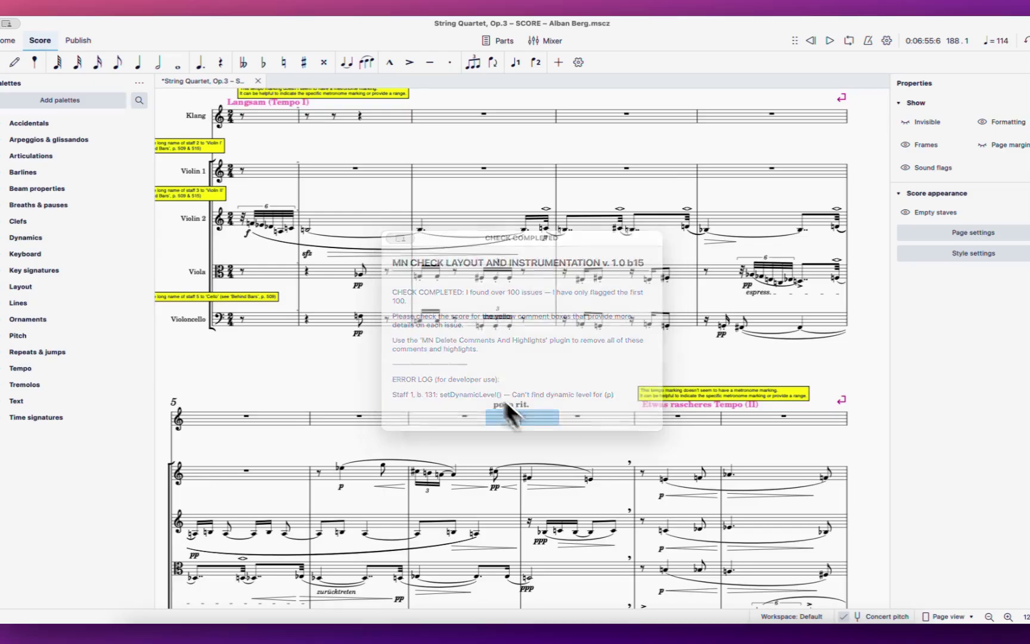
Read the yellow comments on the tempo marking and staff names in the first system
scroll(568, 453, "up", 3)
scroll(529, 395, "up", 4)
scroll(433, 281, "up", 3)
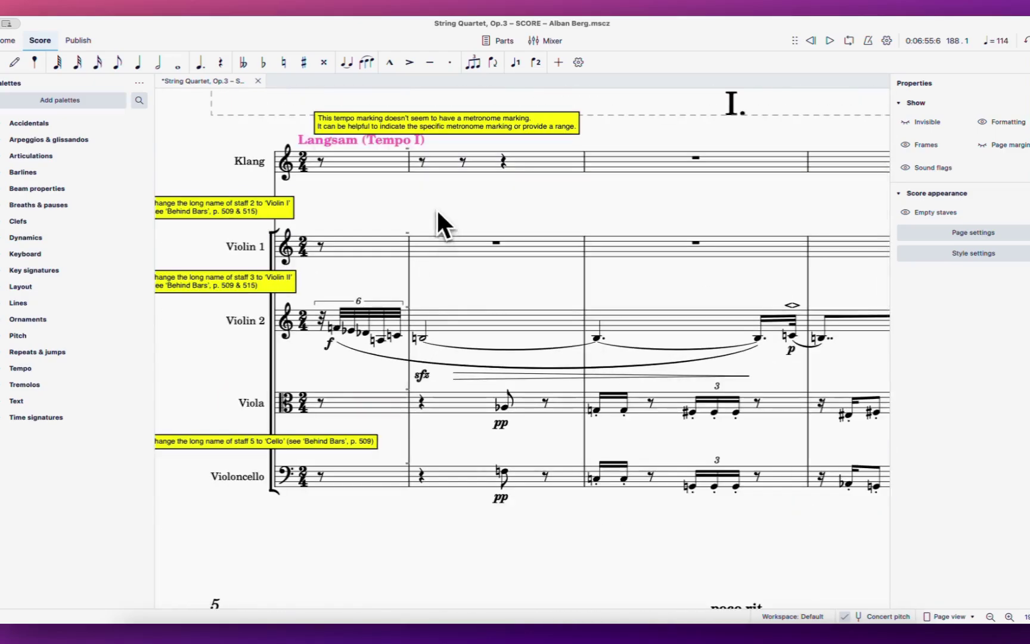
left_click_drag(436, 209, 533, 346)
scroll(508, 314, "up", 3)
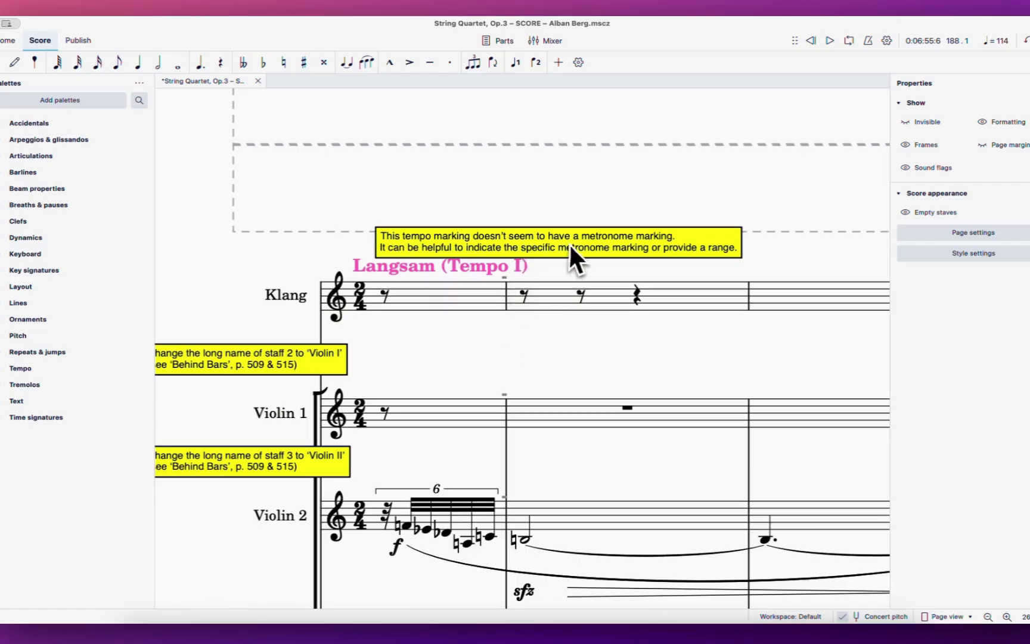
Review the yellow comments beside the first page's staff names and tempo markings, continuing across to page 4
scroll(486, 343, "left", 4)
scroll(486, 342, "down", 2)
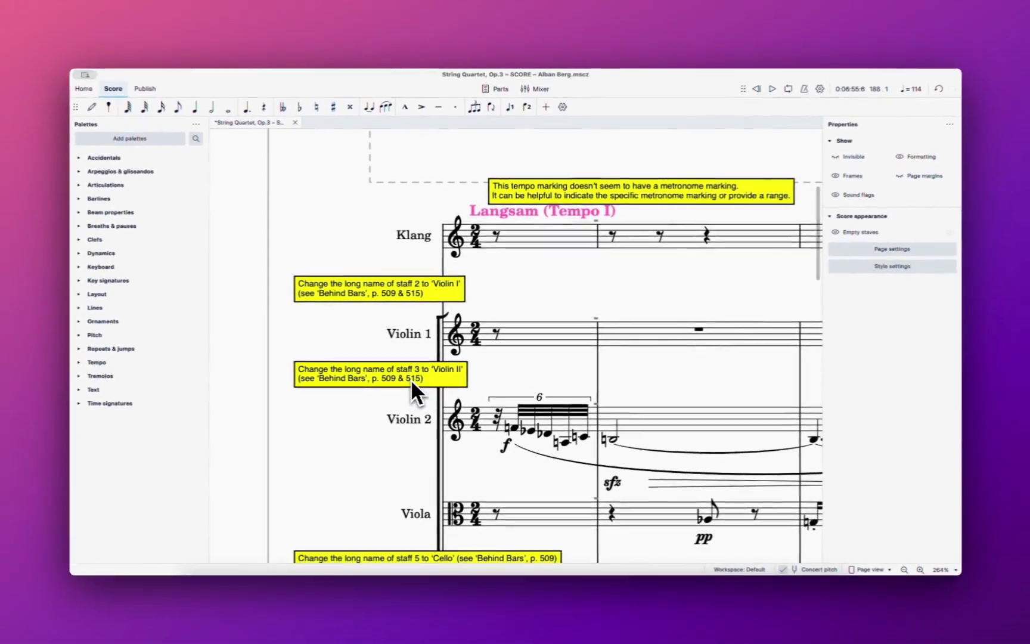
scroll(410, 382, "down", 5)
scroll(410, 377, "down", 5)
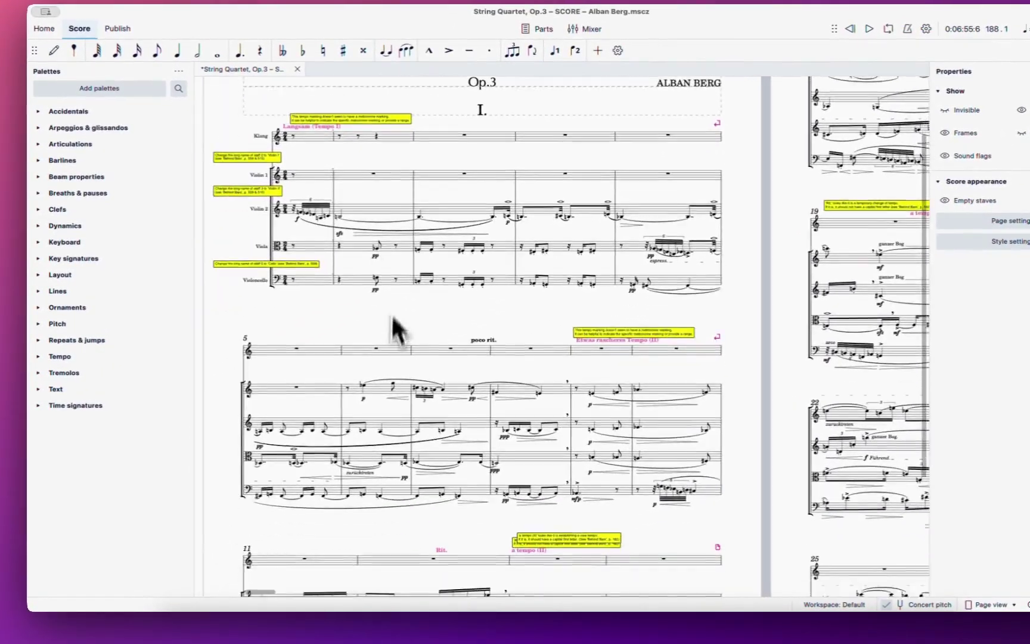
left_click_drag(393, 317, 227, 315)
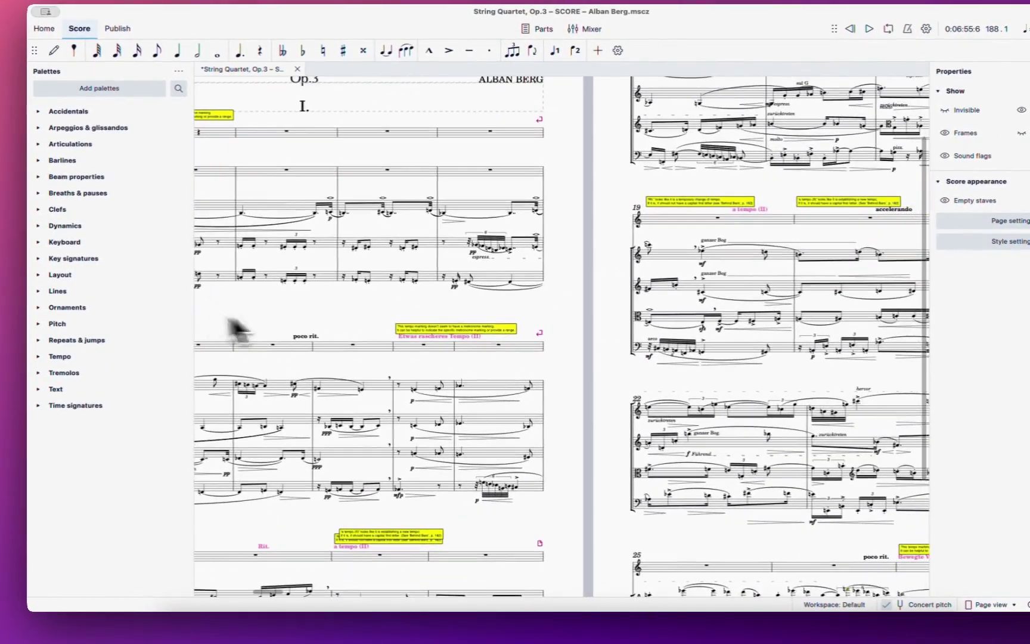
left_click_drag(782, 180, 364, 241)
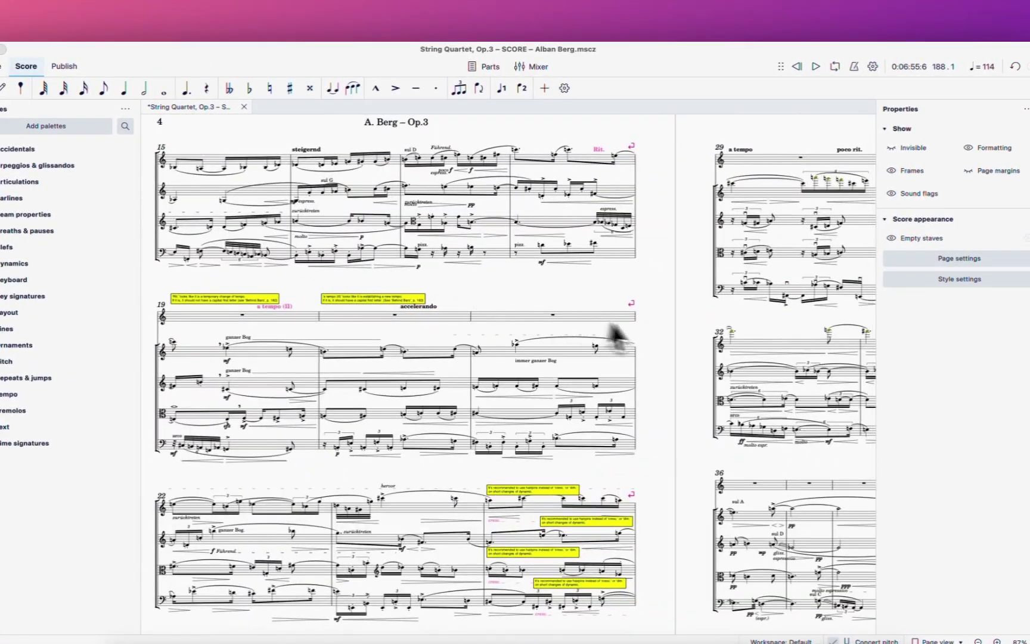
Examine the yellow comments on the cresc. markings at the end of the system starting at measure 22
scroll(644, 249, "down", 5)
scroll(640, 382, "up", 10)
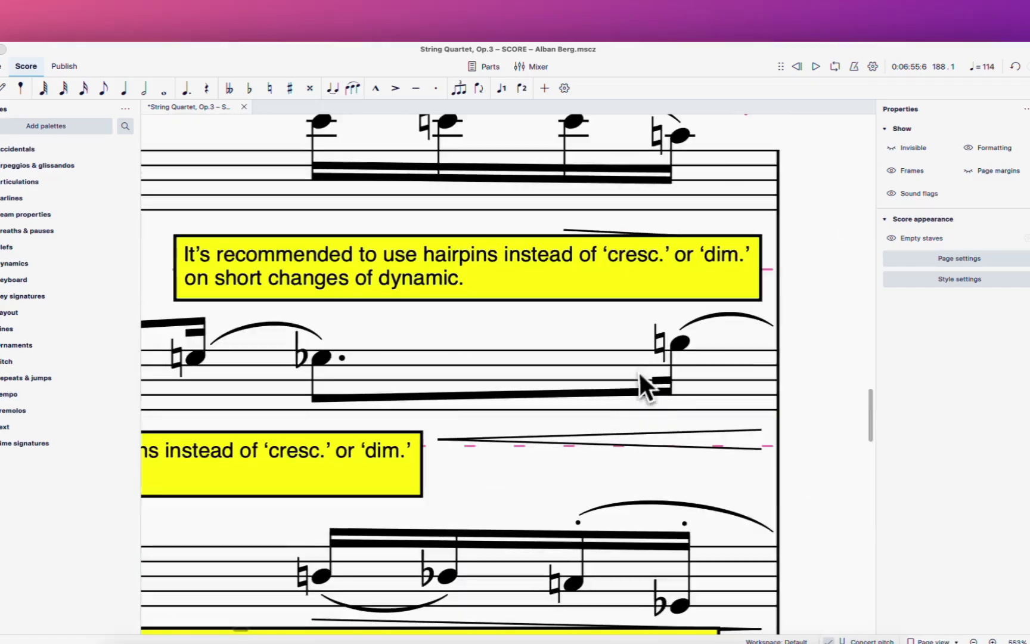
scroll(566, 390, "down", 2)
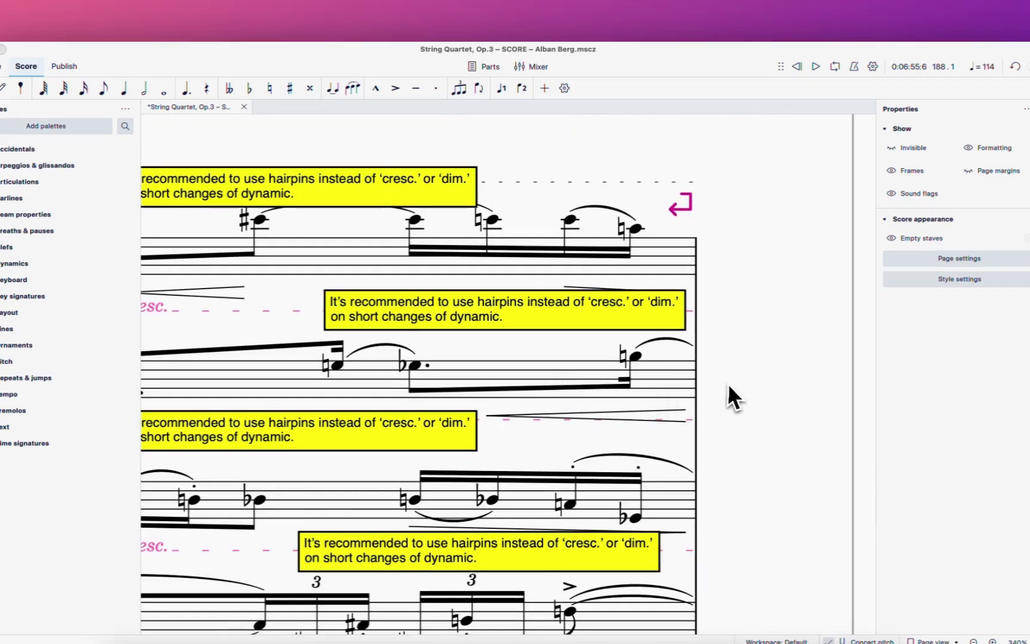
left_click_drag(727, 383, 867, 377)
scroll(525, 374, "down", 2)
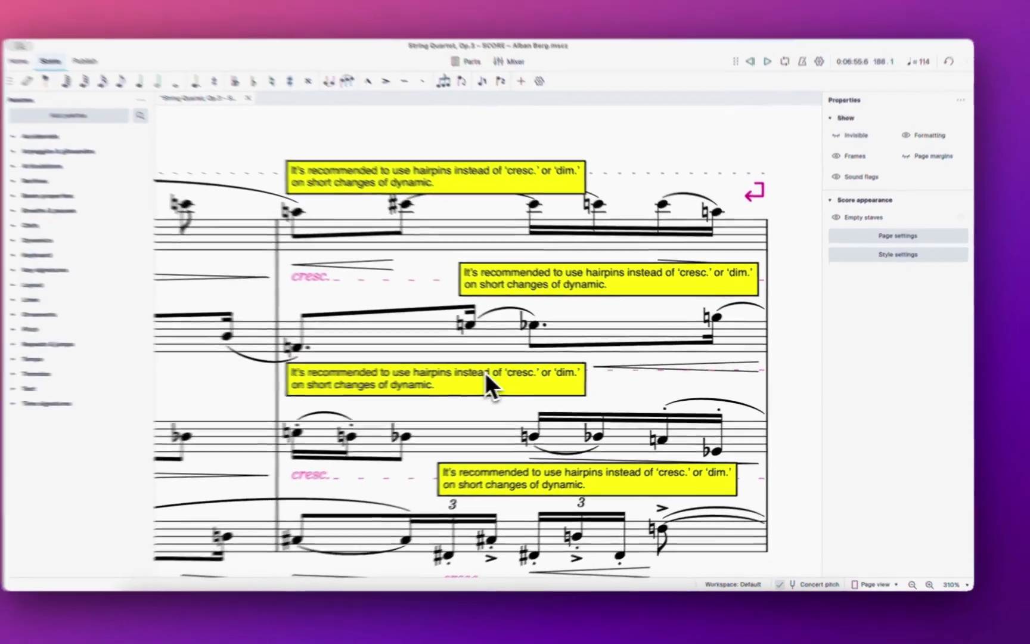
scroll(452, 369, "down", 1)
scroll(512, 373, "down", 3)
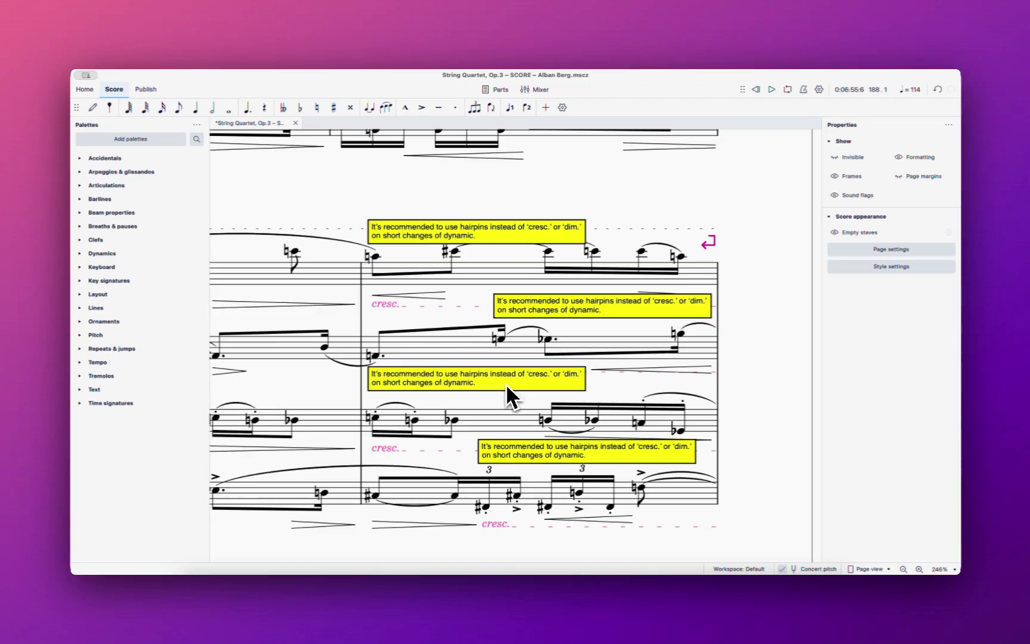
scroll(506, 383, "down", 3)
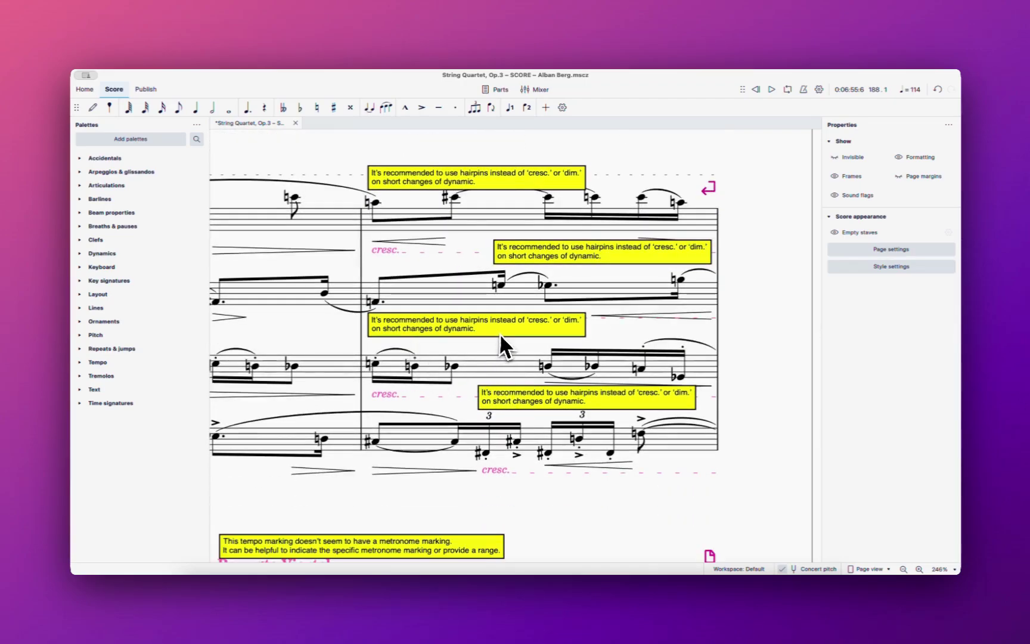
scroll(494, 336, "up", 5)
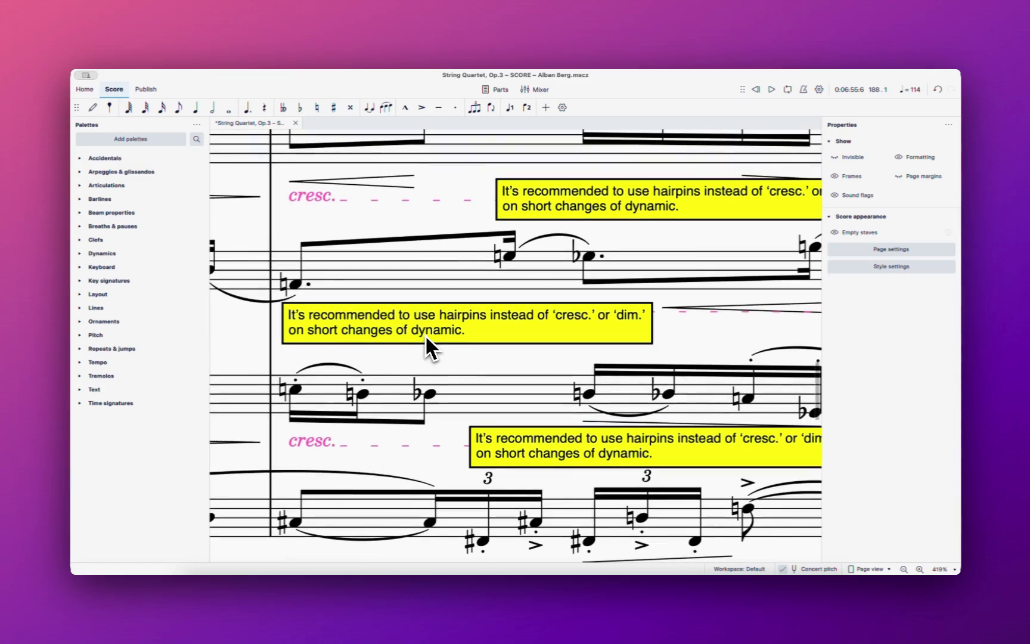
scroll(467, 322, "down", 3)
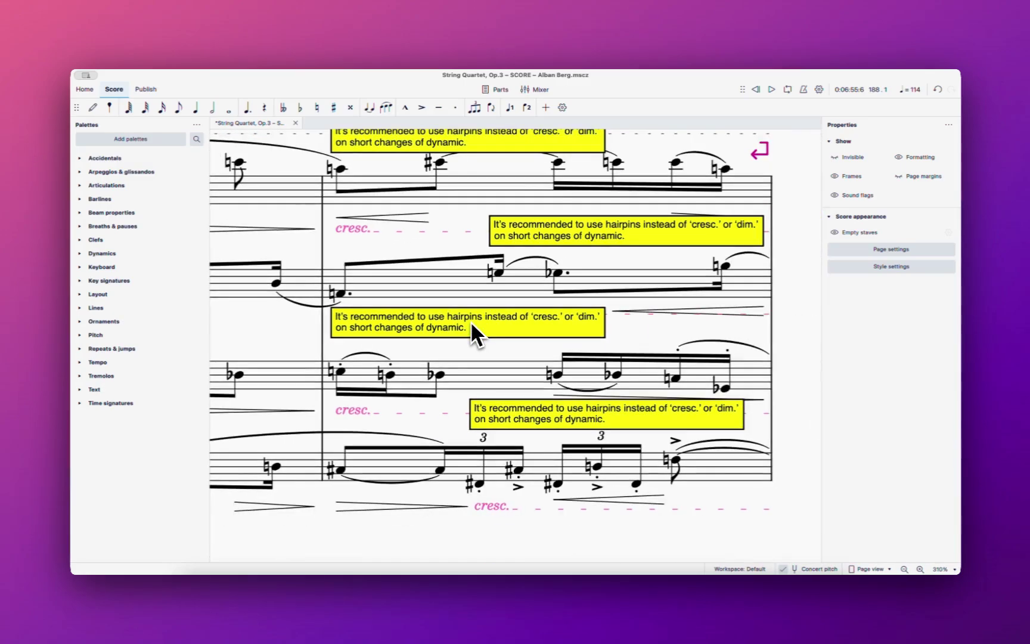
scroll(470, 322, "down", 5)
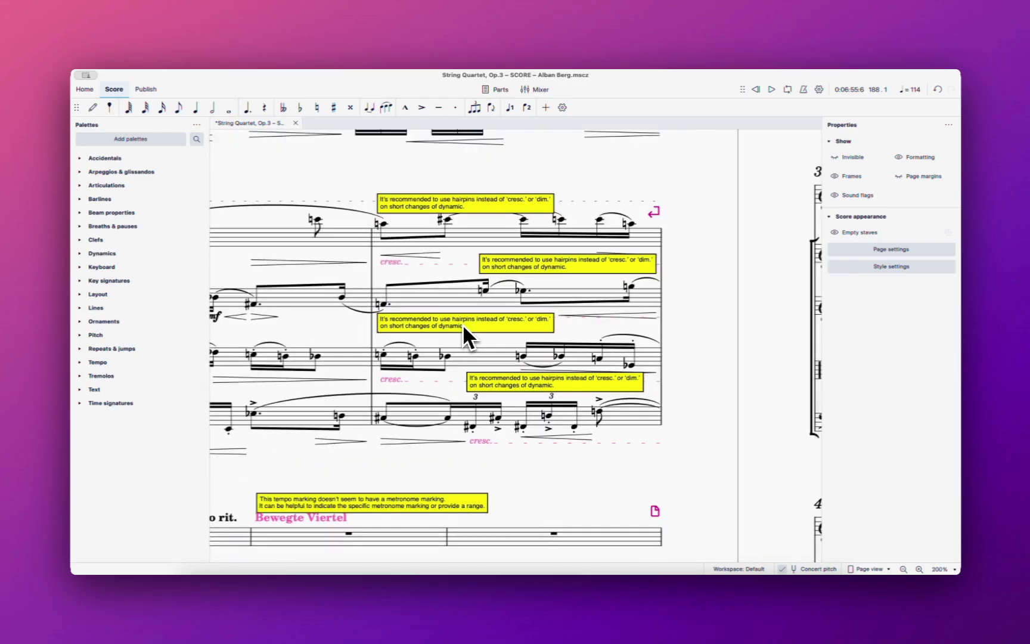
scroll(462, 324, "up", 4)
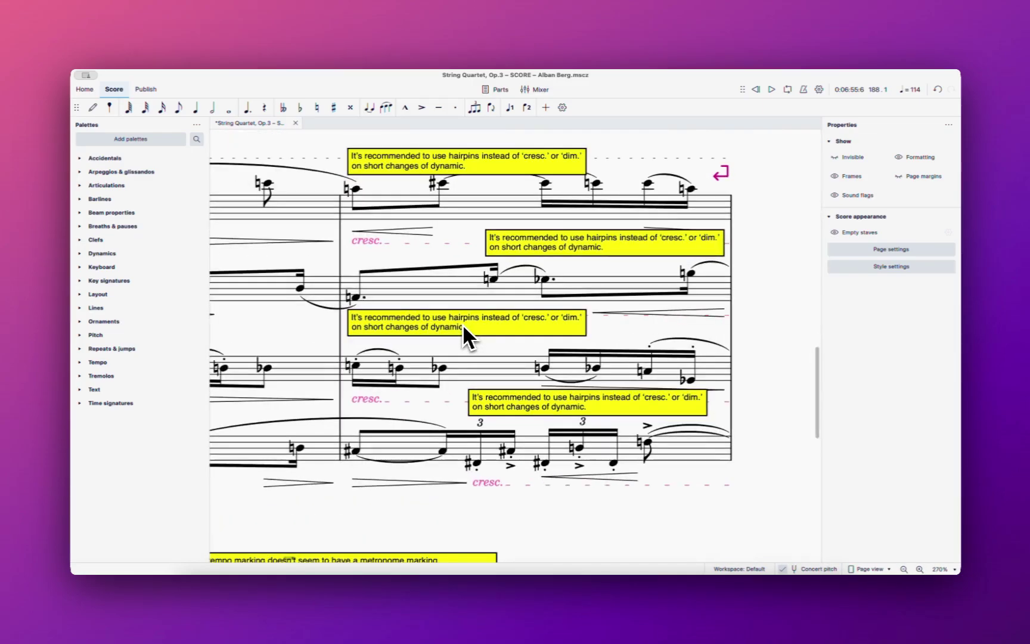
Read the comment on the Bewegte Viertel tempo marking and look back over the system above it
scroll(462, 323, "down", 5)
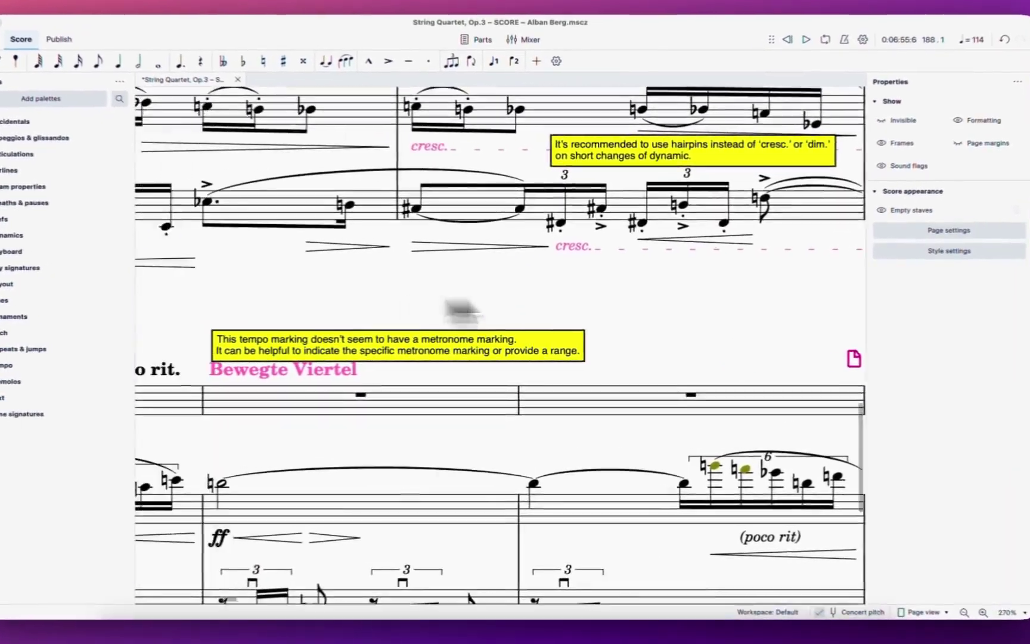
scroll(463, 310, "left", 4)
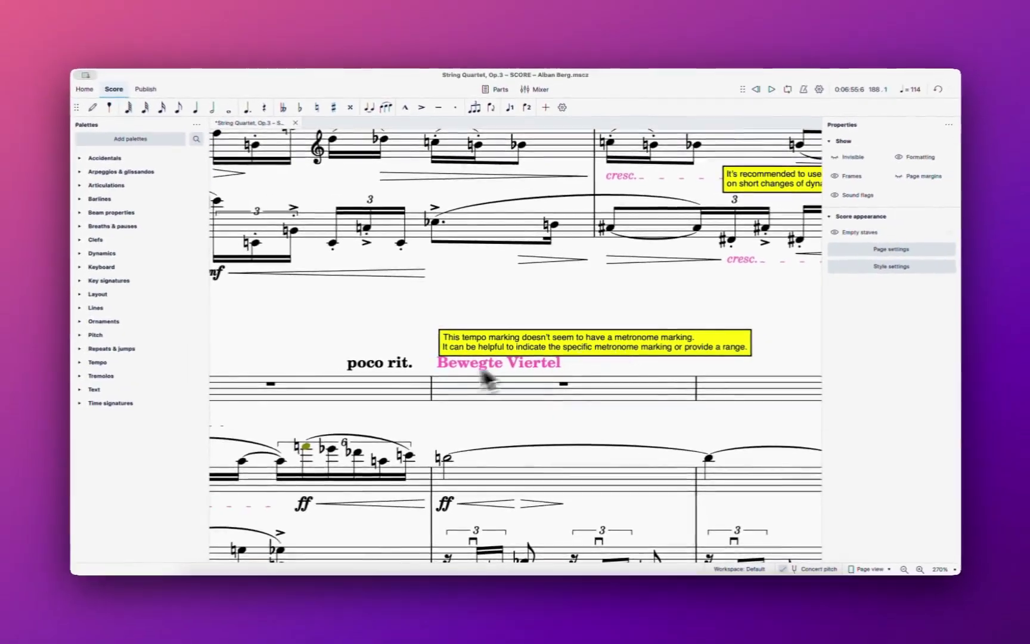
scroll(406, 373, "down", 4)
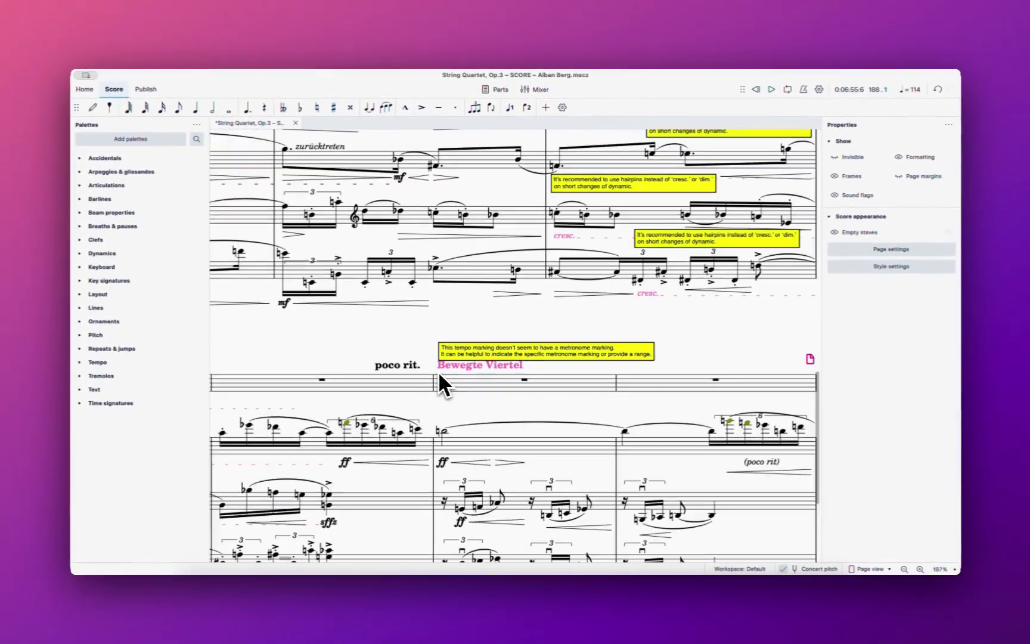
scroll(439, 375, "down", 4)
scroll(439, 375, "up", 7)
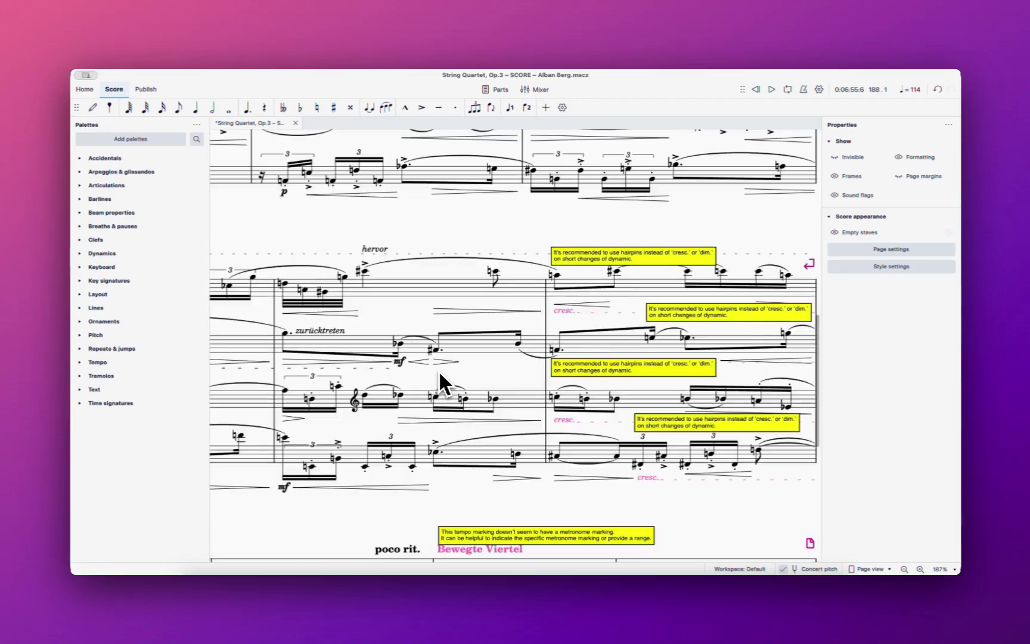
scroll(438, 369, "up", 2)
scroll(448, 338, "up", 4)
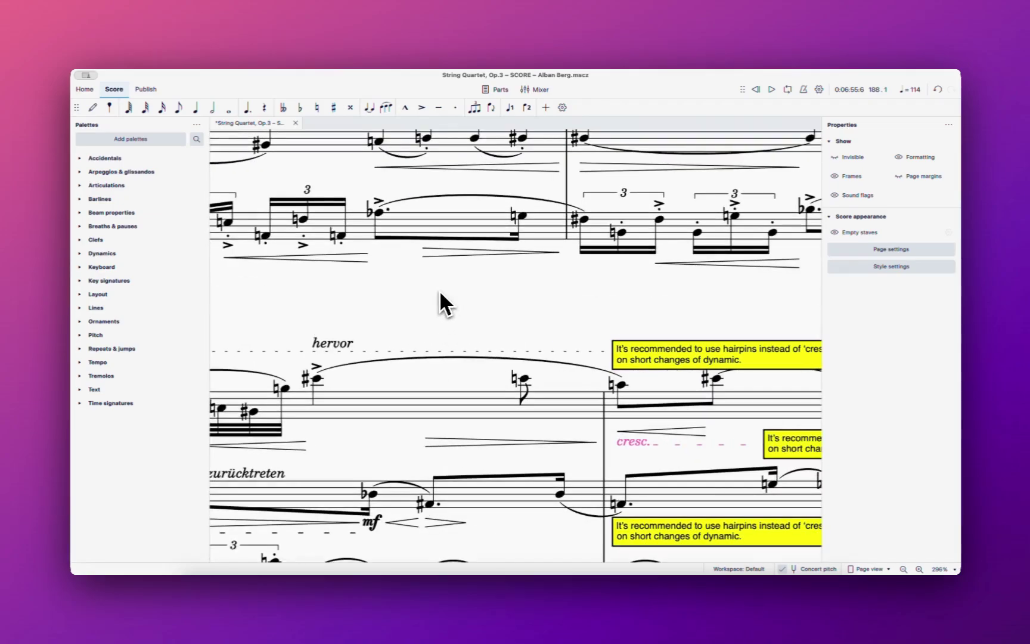